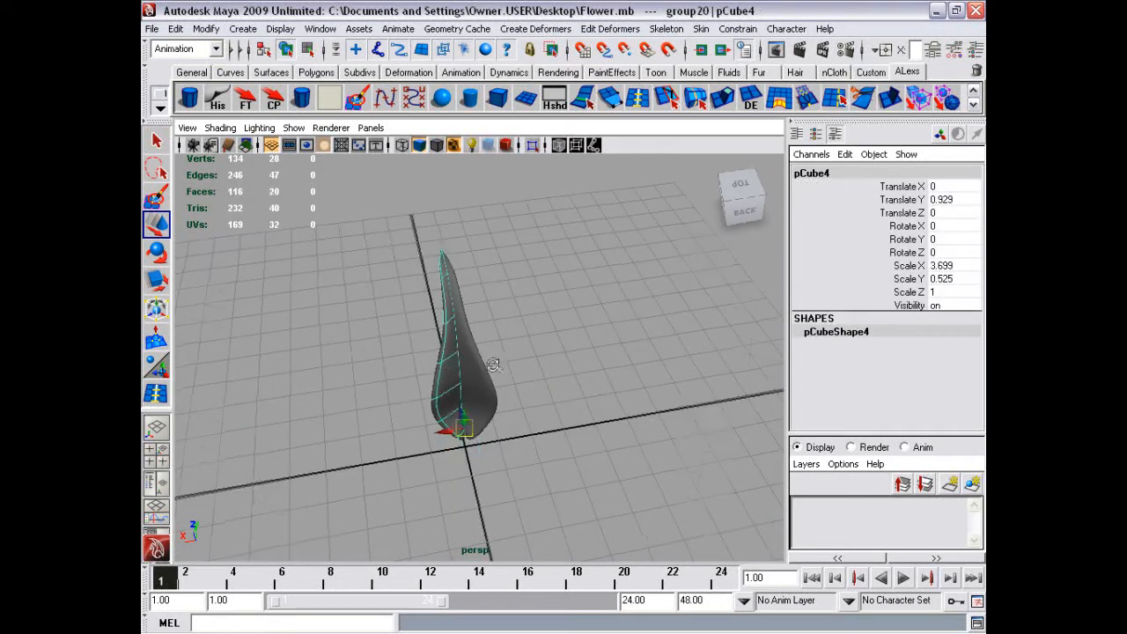
Duplicate the half petal pCube4 and mirror the copy with Scale X -1
{"action": "left_click", "coordinate": [358, 338]}
{"action": "right_click_drag", "start_coordinate": [307, 302], "coordinate": [381, 364], "text": "alt"}
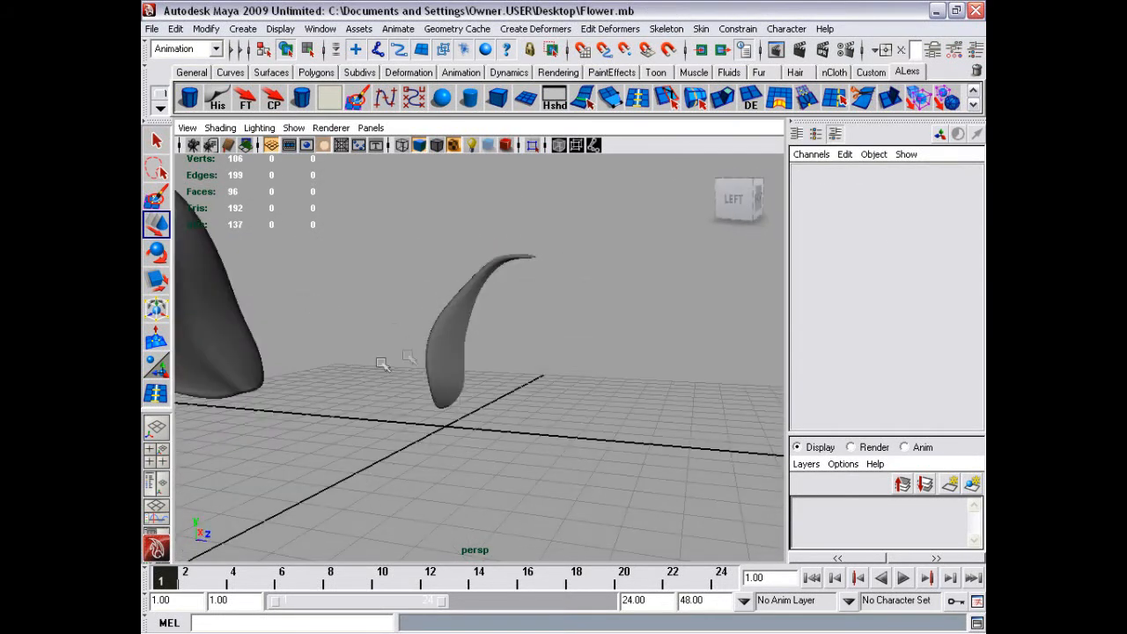
{"action": "left_click", "coordinate": [445, 330]}
{"action": "mouse_move", "coordinate": [445, 330]}
{"action": "left_mouse_down", "text": "alt"}
{"action": "mouse_move", "coordinate": [373, 354]}
{"action": "mouse_move", "coordinate": [461, 379]}
{"action": "left_mouse_up", "text": "alt"}
{"action": "key", "text": "ctrl+d"}
{"action": "key", "text": "ctrl+g"}
{"action": "key", "text": "r"}
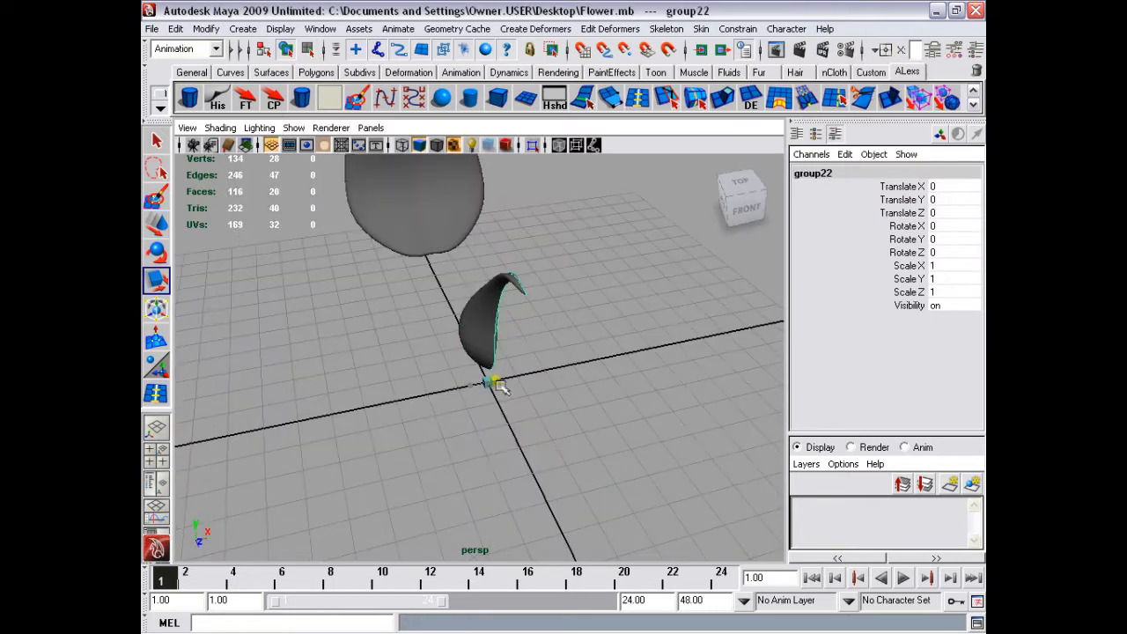
{"action": "double_click", "coordinate": [940, 277]}
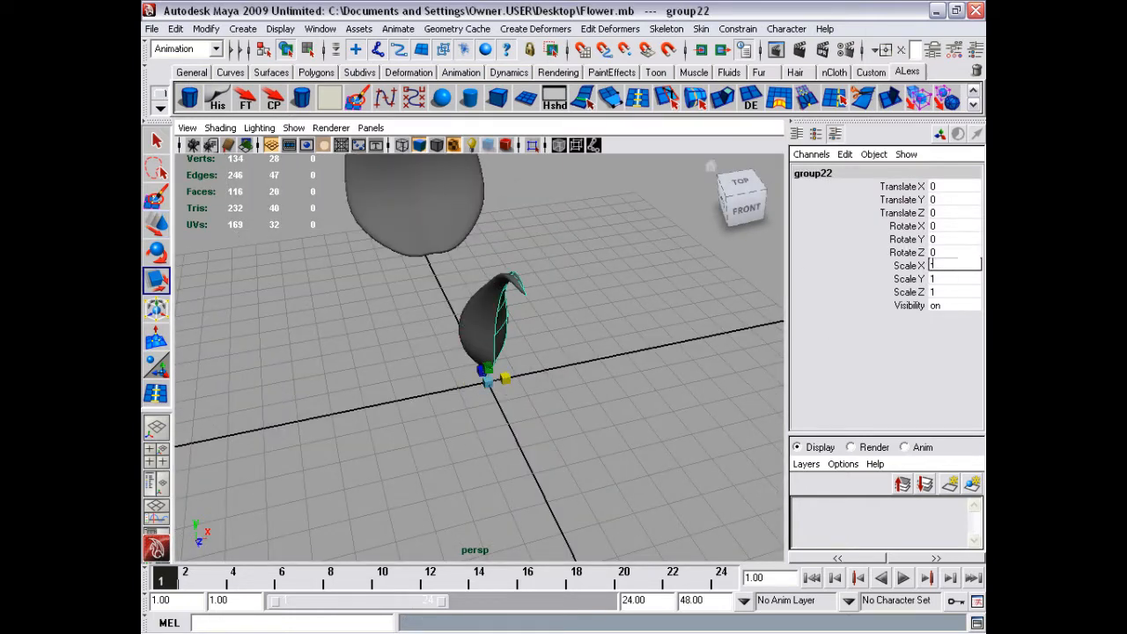
{"action": "type", "text": "-1"}
{"action": "key", "text": "Return"}
Select both halves and Mesh > Combine them into one mesh under the Polygons menu set
{"action": "left_click_drag", "start_coordinate": [583, 372], "coordinate": [604, 360], "text": "alt"}
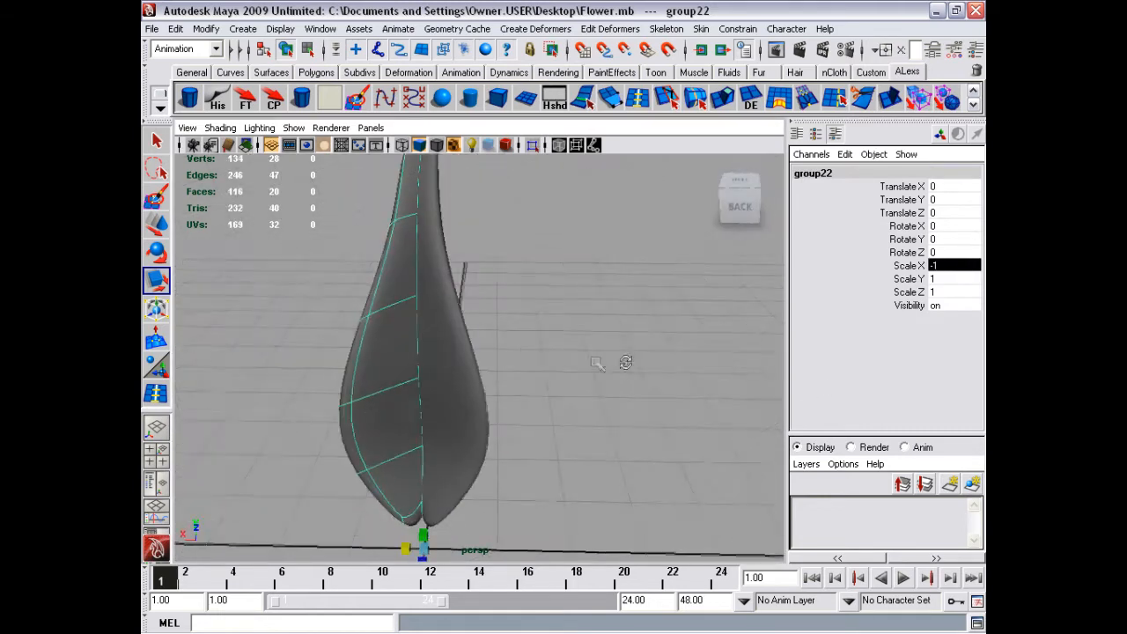
{"action": "left_click", "coordinate": [454, 363]}
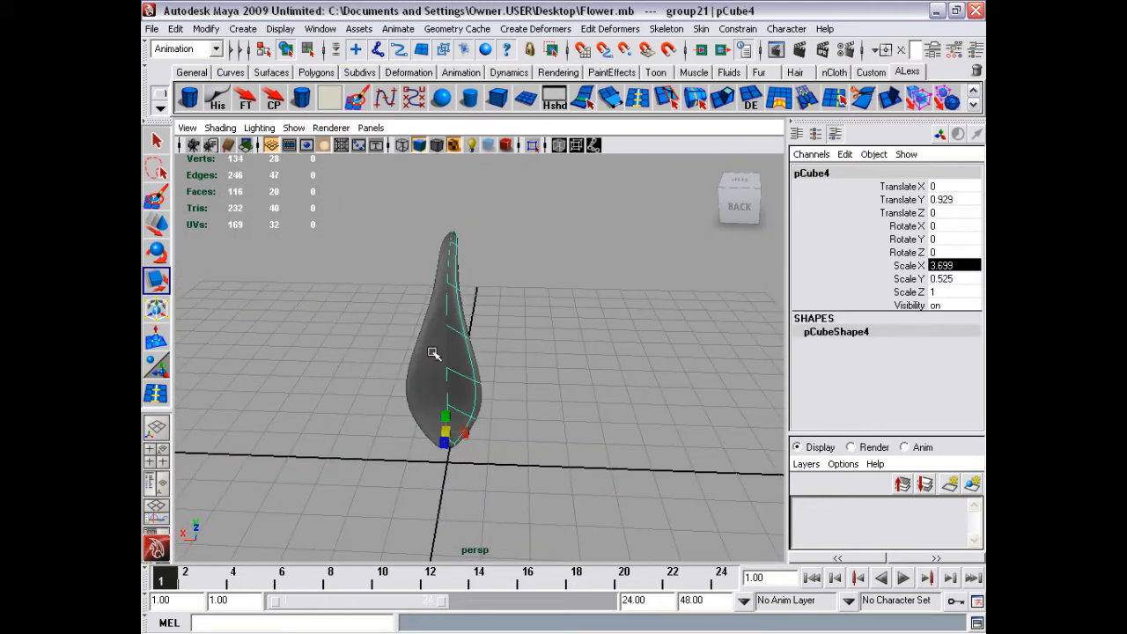
{"action": "left_click", "coordinate": [433, 353], "text": "shift"}
{"action": "left_click_drag", "start_coordinate": [445, 339], "coordinate": [462, 308], "text": "alt"}
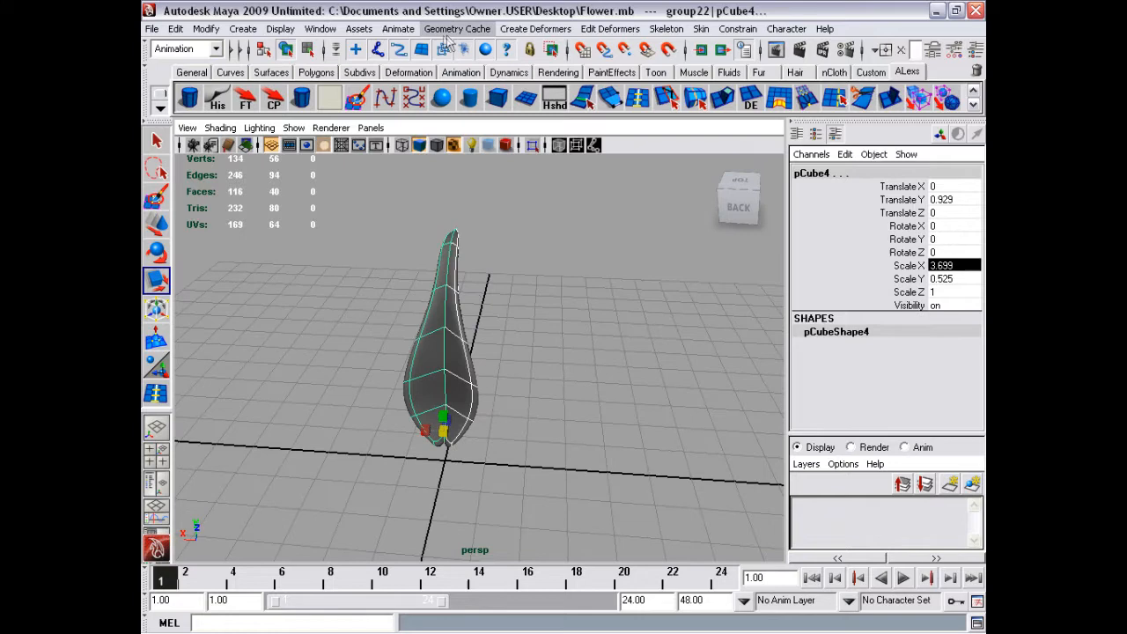
{"action": "left_click", "coordinate": [216, 48]}
{"action": "left_click", "coordinate": [171, 80]}
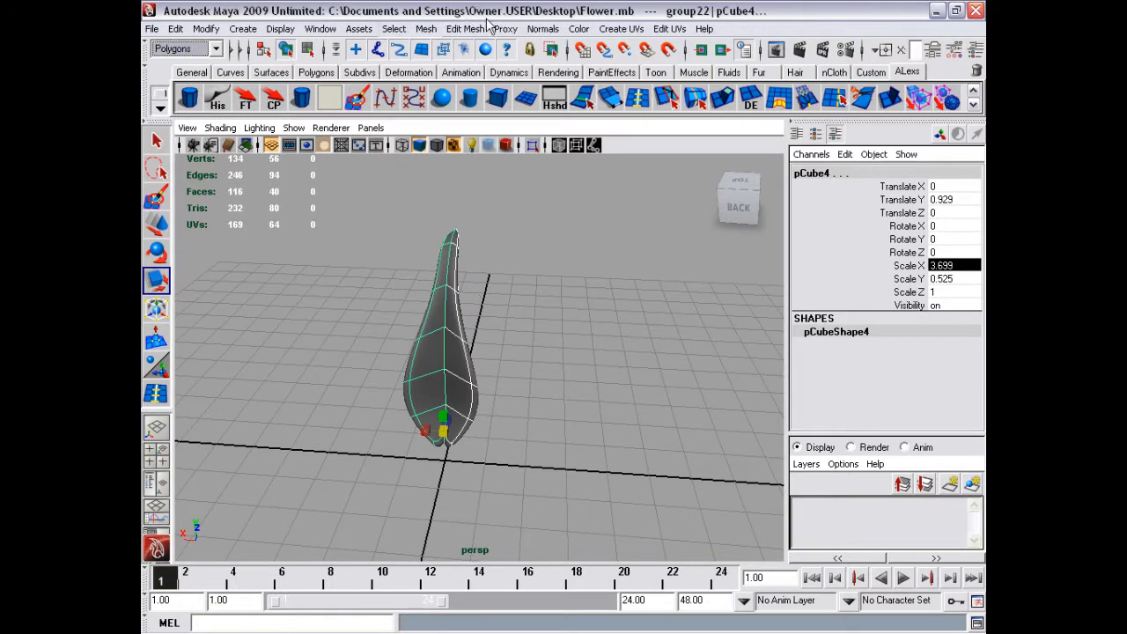
{"action": "left_click", "coordinate": [426, 29]}
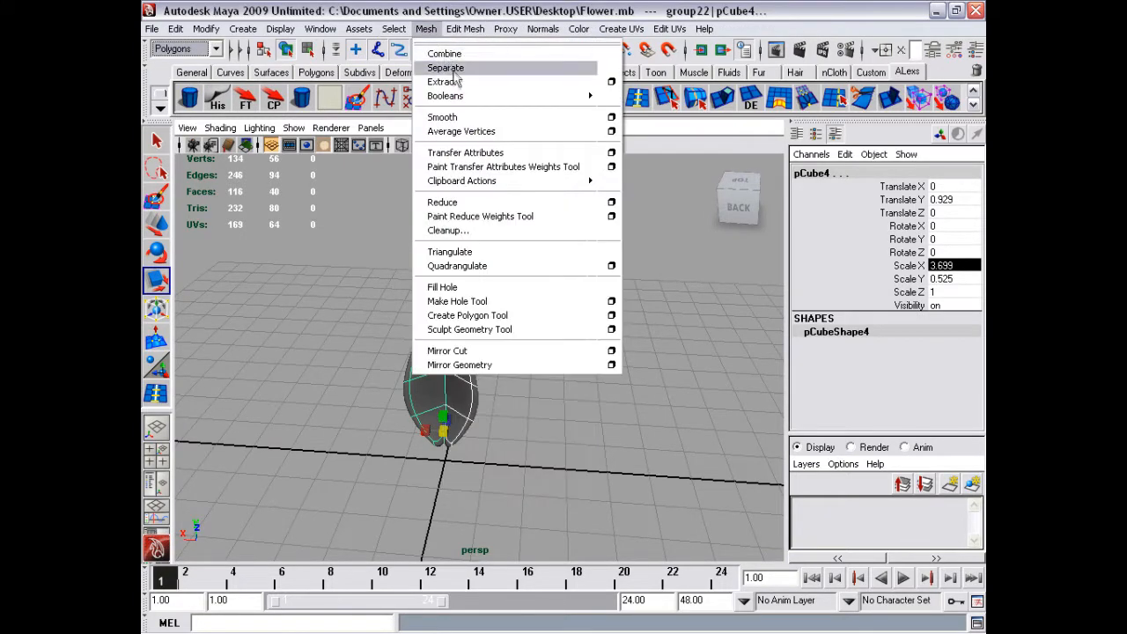
{"action": "left_click", "coordinate": [446, 50]}
Review the combined polySurface1 upright and switch it to vertex editing (F8)
{"action": "left_click_drag", "start_coordinate": [528, 295], "coordinate": [415, 305], "text": "alt"}
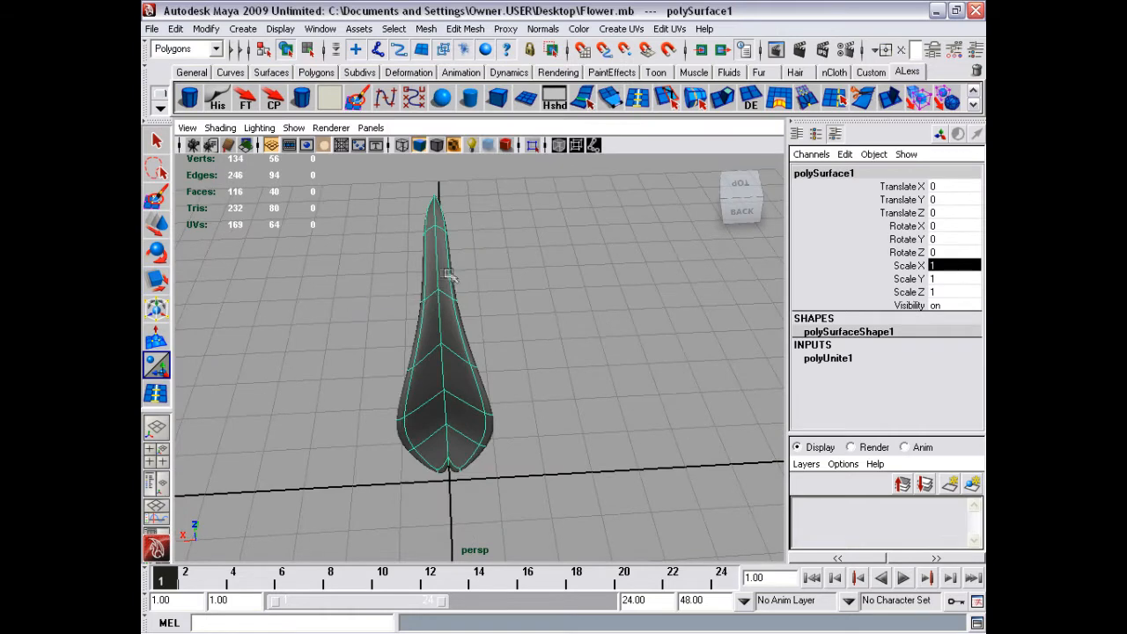
{"action": "key", "text": "F8"}
{"action": "right_click_drag", "start_coordinate": [446, 275], "coordinate": [511, 277], "text": "alt"}
{"action": "left_click_drag", "start_coordinate": [511, 276], "coordinate": [503, 226], "text": "alt"}
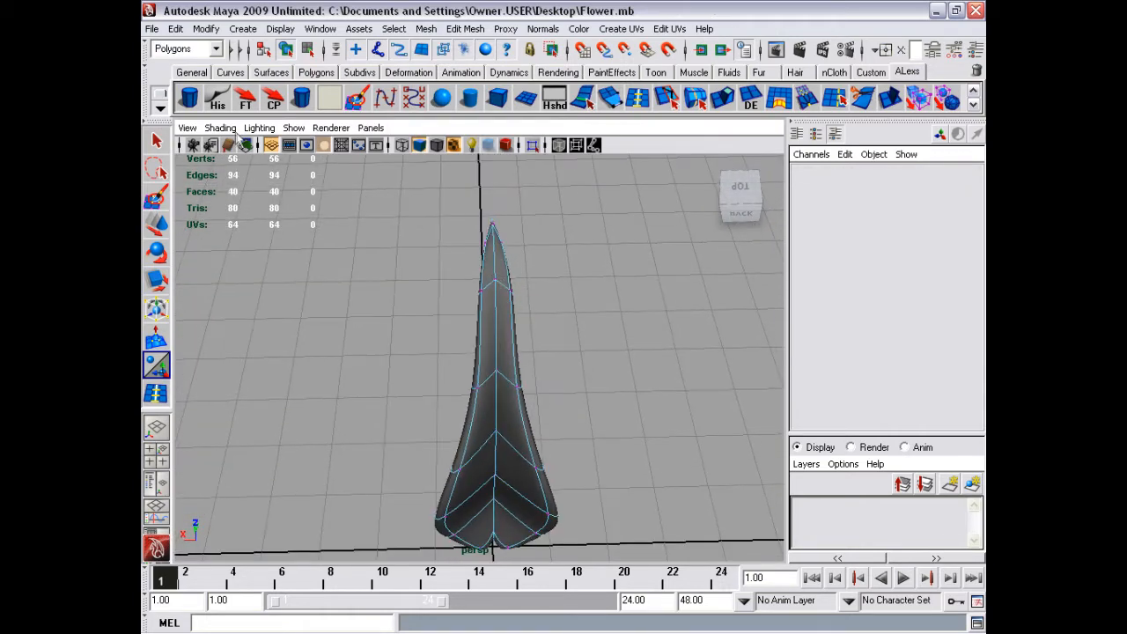
Turn on X-Ray shading, show the low-poly cage (1) and frame the petal seam
{"action": "left_click", "coordinate": [190, 127]}
{"action": "left_click", "coordinate": [230, 128]}
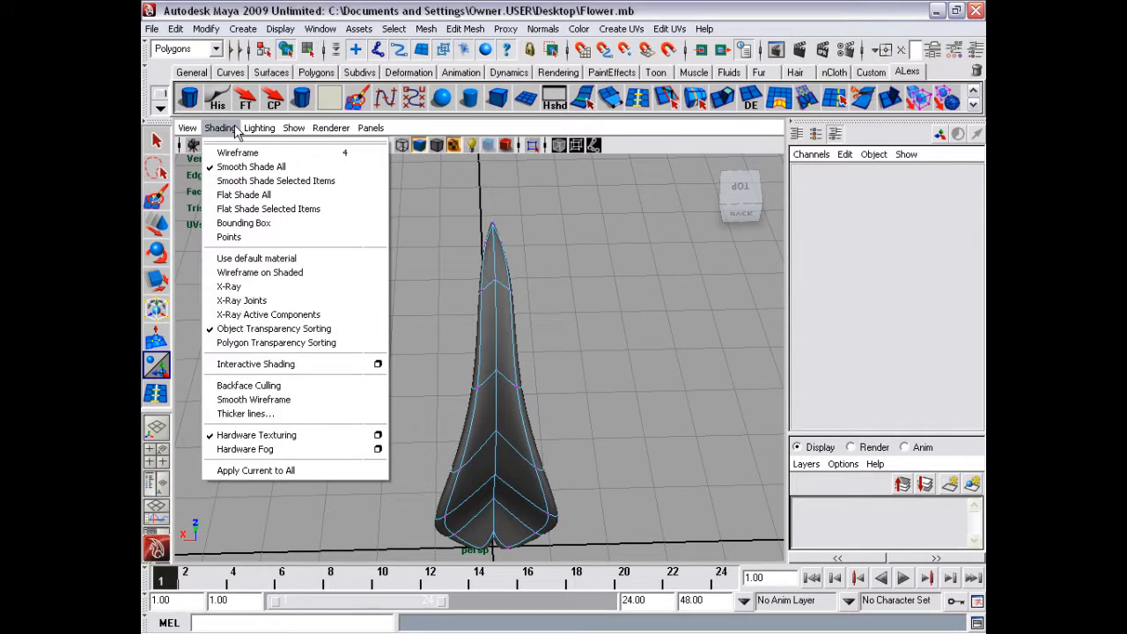
{"action": "left_click", "coordinate": [231, 286]}
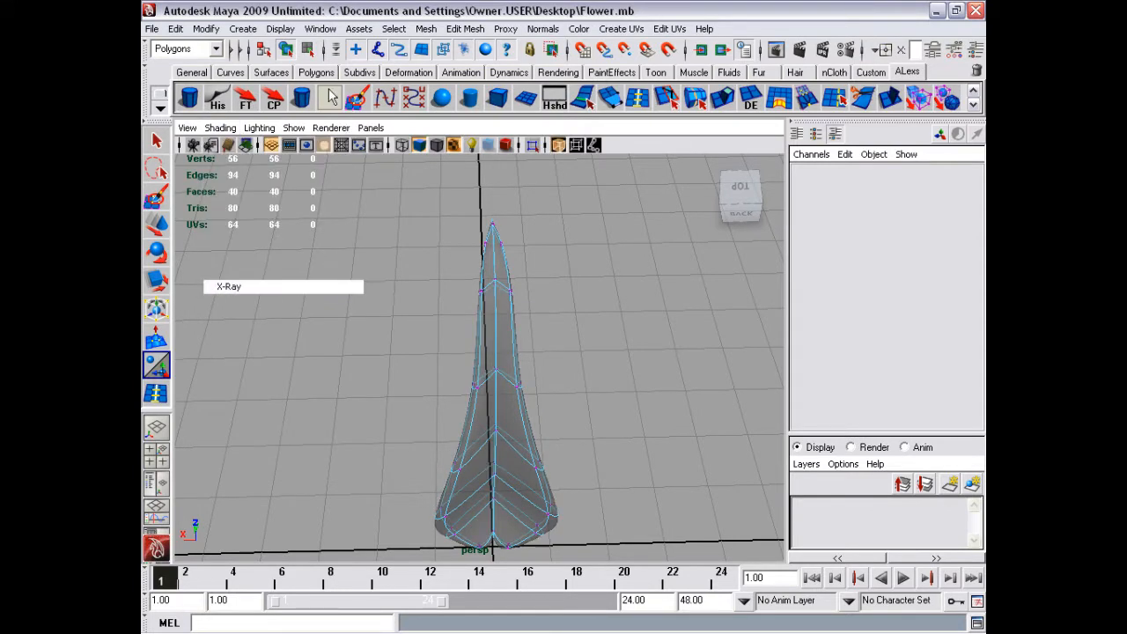
{"action": "right_click_drag", "start_coordinate": [413, 195], "coordinate": [520, 297], "text": "alt"}
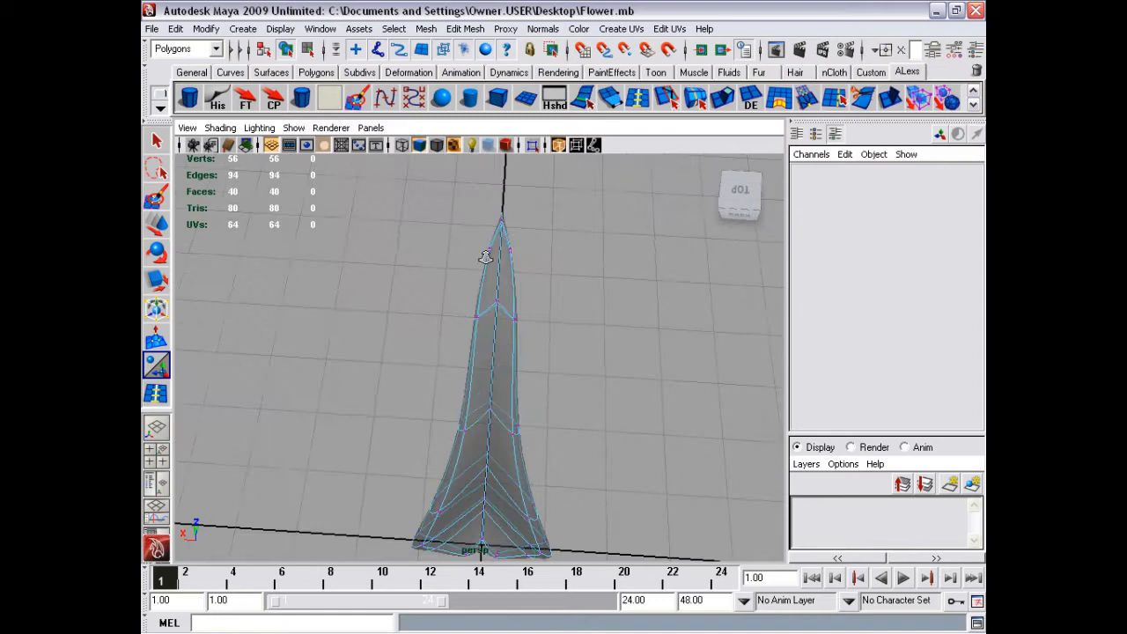
{"action": "middle_click_drag", "start_coordinate": [520, 297], "coordinate": [631, 238], "text": "alt"}
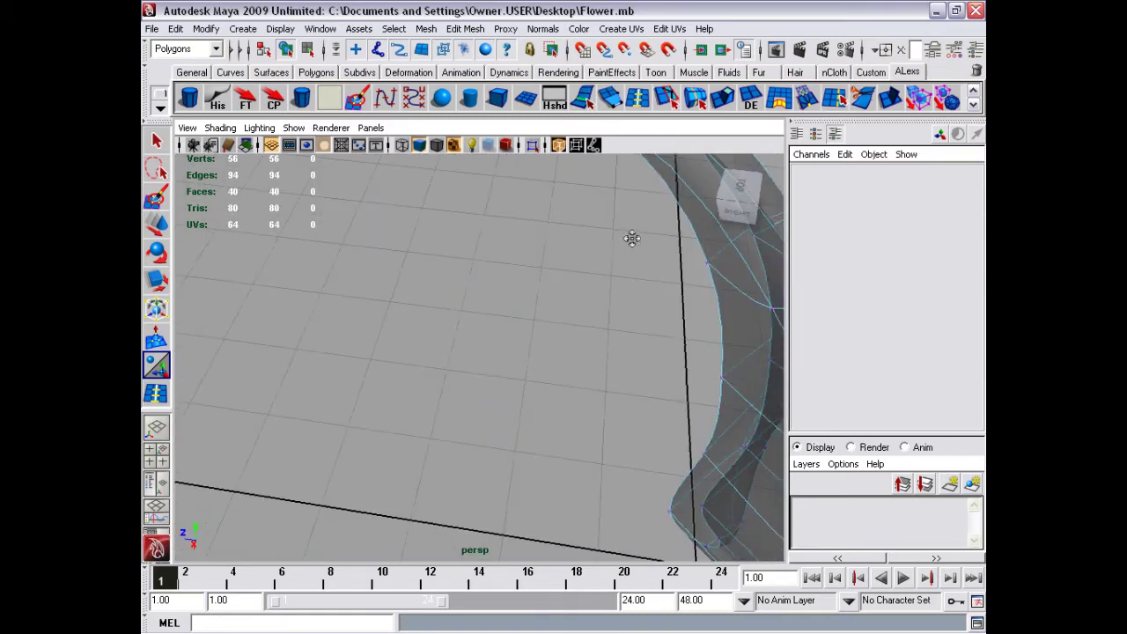
{"action": "mouse_move", "coordinate": [632, 238]}
{"action": "left_mouse_down", "text": "alt"}
{"action": "mouse_move", "coordinate": [503, 352]}
{"action": "mouse_move", "coordinate": [523, 329]}
{"action": "mouse_move", "coordinate": [483, 327]}
{"action": "left_mouse_up", "text": "alt"}
{"action": "key", "text": "1"}
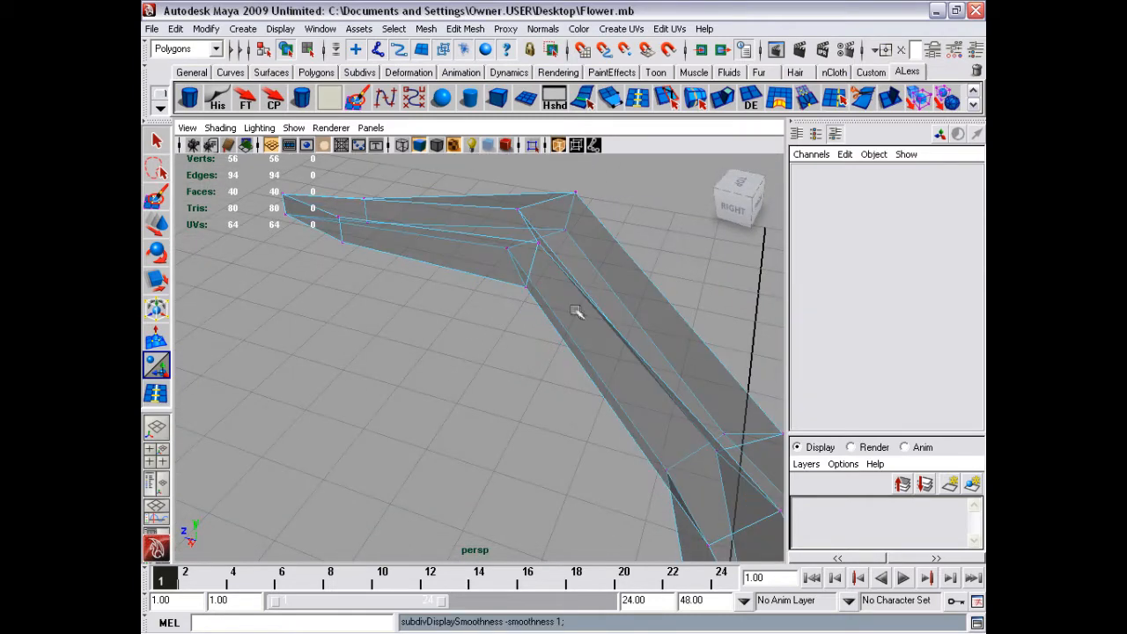
{"action": "mouse_move", "coordinate": [576, 311]}
{"action": "left_mouse_down", "text": "alt"}
{"action": "mouse_move", "coordinate": [611, 320]}
{"action": "mouse_move", "coordinate": [527, 324]}
{"action": "left_mouse_up", "text": "alt"}
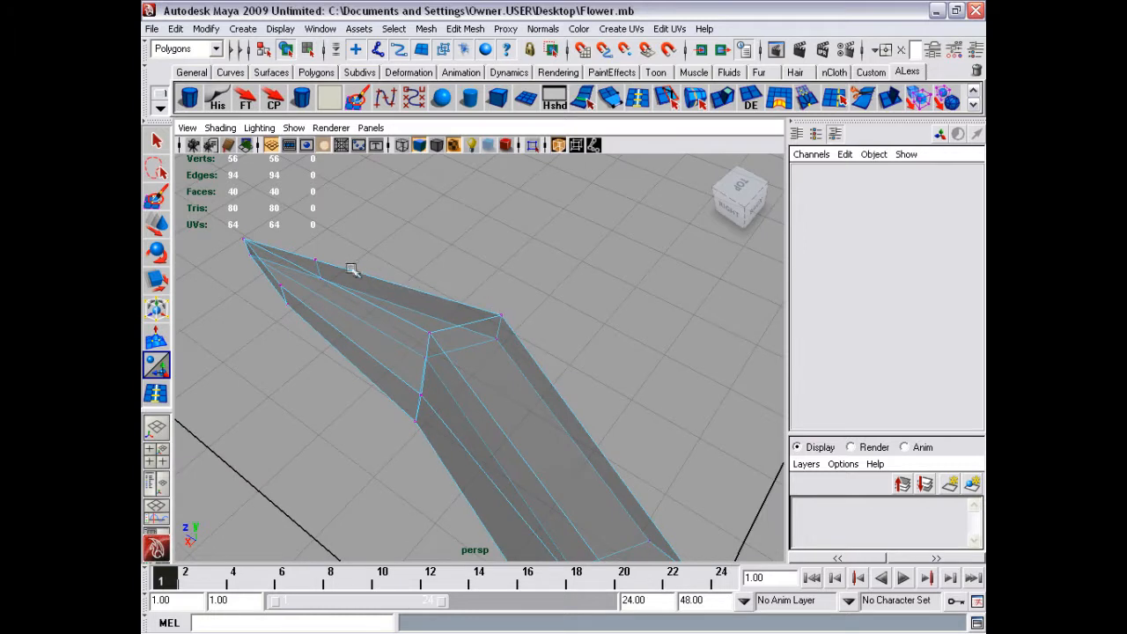
{"action": "left_click_drag", "start_coordinate": [352, 270], "coordinate": [246, 216], "text": "alt"}
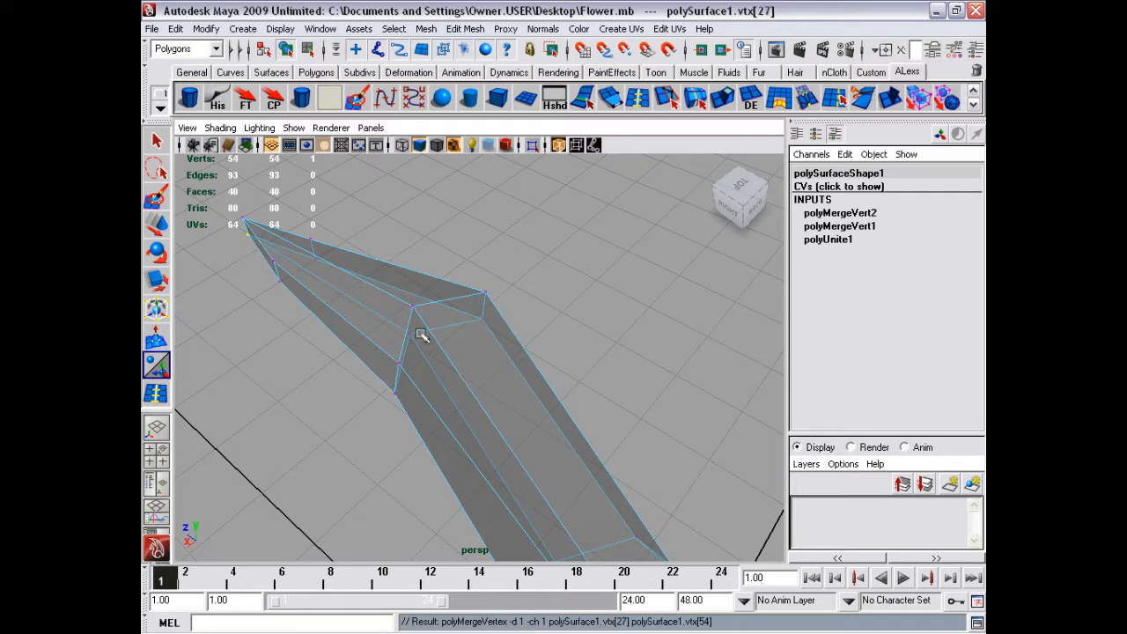
Merge each overlapping seam vertex pair with Ctrl+M down to the base, then smooth-preview (3)
{"action": "mouse_move", "coordinate": [421, 335]}
{"action": "left_mouse_down", "text": "alt"}
{"action": "mouse_move", "coordinate": [382, 289]}
{"action": "mouse_move", "coordinate": [322, 264]}
{"action": "left_mouse_up", "text": "alt"}
{"action": "left_click_drag", "start_coordinate": [397, 174], "coordinate": [363, 198]}
{"action": "key", "text": "ctrl+m"}
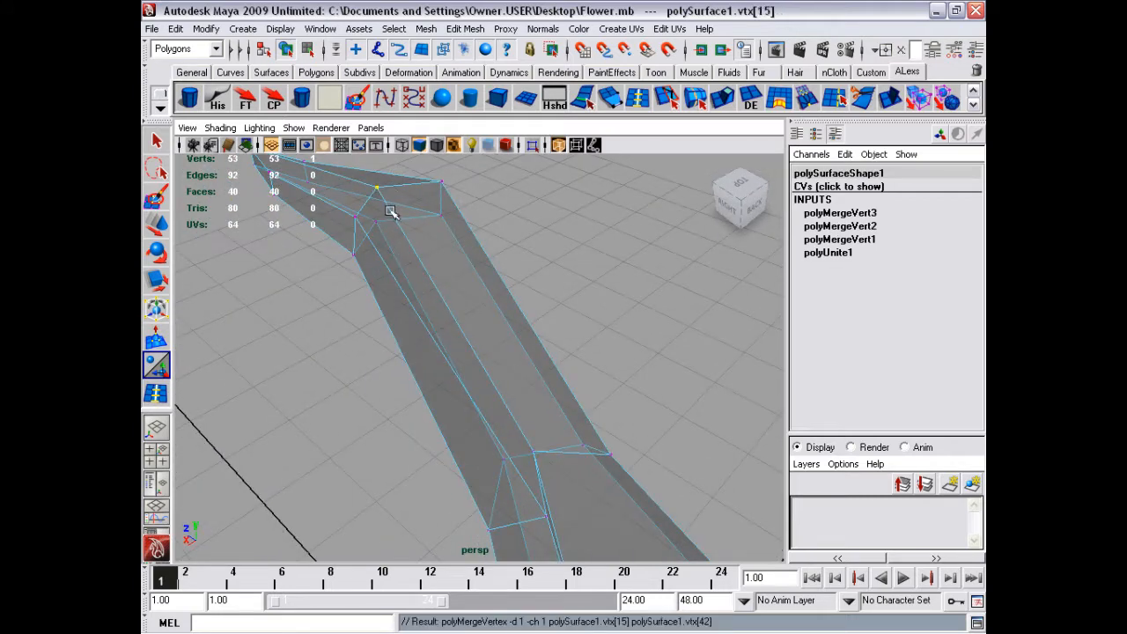
{"action": "mouse_move", "coordinate": [374, 244]}
{"action": "left_mouse_down", "text": "alt"}
{"action": "mouse_move", "coordinate": [395, 290]}
{"action": "mouse_move", "coordinate": [373, 302]}
{"action": "mouse_move", "coordinate": [433, 269]}
{"action": "mouse_move", "coordinate": [424, 261]}
{"action": "mouse_move", "coordinate": [463, 290]}
{"action": "mouse_move", "coordinate": [425, 261]}
{"action": "left_mouse_up", "text": "alt"}
{"action": "key", "text": "ctrl+m"}
{"action": "key", "text": "ctrl+m"}
{"action": "key", "text": "ctrl+m"}
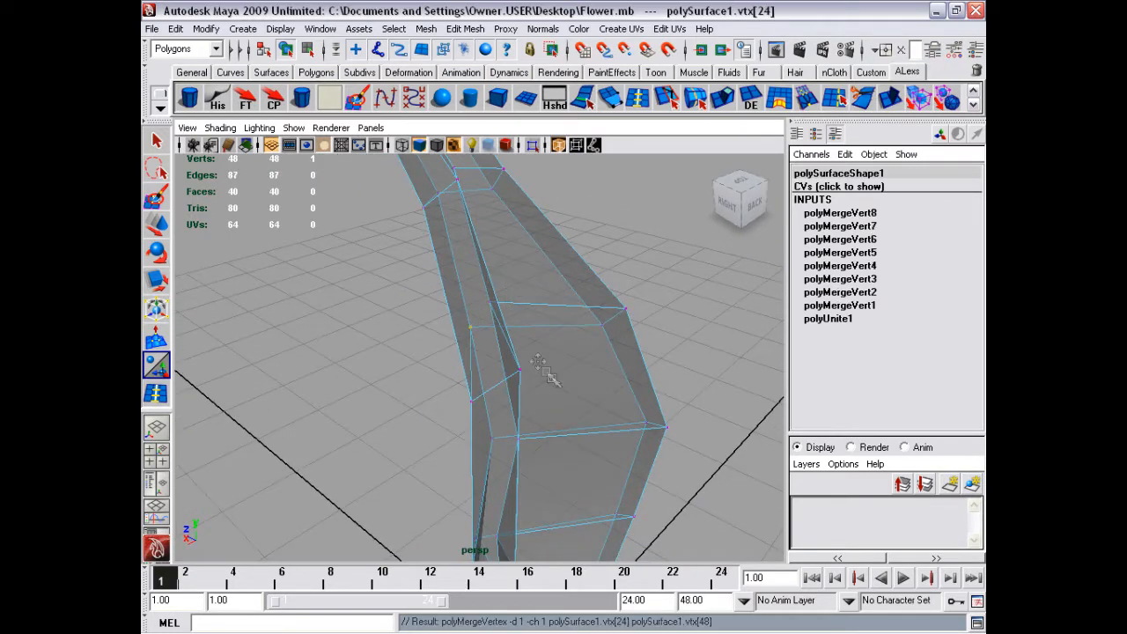
{"action": "mouse_move", "coordinate": [480, 325]}
{"action": "left_mouse_down", "text": "alt"}
{"action": "mouse_move", "coordinate": [467, 298]}
{"action": "mouse_move", "coordinate": [443, 314]}
{"action": "mouse_move", "coordinate": [478, 385]}
{"action": "mouse_move", "coordinate": [411, 296]}
{"action": "mouse_move", "coordinate": [388, 339]}
{"action": "mouse_move", "coordinate": [388, 329]}
{"action": "left_mouse_up", "text": "alt"}
{"action": "key", "text": "ctrl+m"}
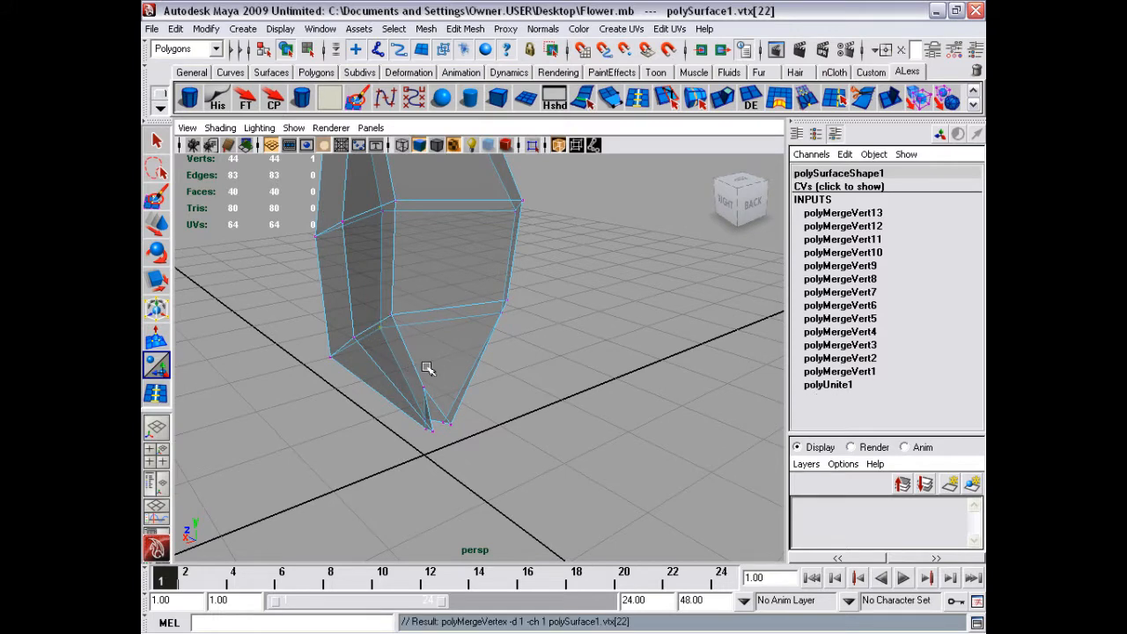
{"action": "mouse_move", "coordinate": [412, 401]}
{"action": "left_mouse_down", "text": "alt"}
{"action": "mouse_move", "coordinate": [528, 392]}
{"action": "mouse_move", "coordinate": [476, 410]}
{"action": "mouse_move", "coordinate": [442, 322]}
{"action": "mouse_move", "coordinate": [395, 355]}
{"action": "mouse_move", "coordinate": [293, 308]}
{"action": "mouse_move", "coordinate": [421, 356]}
{"action": "mouse_move", "coordinate": [490, 344]}
{"action": "left_mouse_up", "text": "alt"}
{"action": "key", "text": "3"}
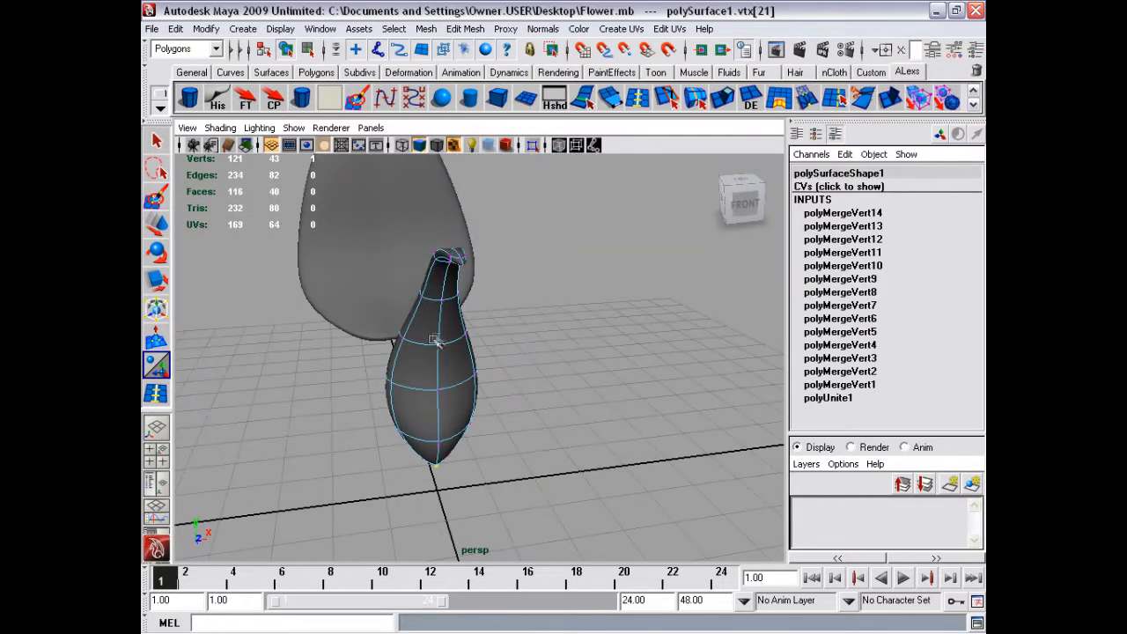
Select the petal's tip vertices and scale them in to sharpen the point
{"action": "left_click", "coordinate": [491, 344]}
{"action": "right_click_drag", "start_coordinate": [431, 348], "coordinate": [534, 341]}
{"action": "mouse_move", "coordinate": [534, 342]}
{"action": "left_mouse_down", "text": "alt"}
{"action": "mouse_move", "coordinate": [749, 333]}
{"action": "mouse_move", "coordinate": [581, 247]}
{"action": "mouse_move", "coordinate": [442, 317]}
{"action": "mouse_move", "coordinate": [373, 333]}
{"action": "mouse_move", "coordinate": [440, 307]}
{"action": "left_mouse_up", "text": "alt"}
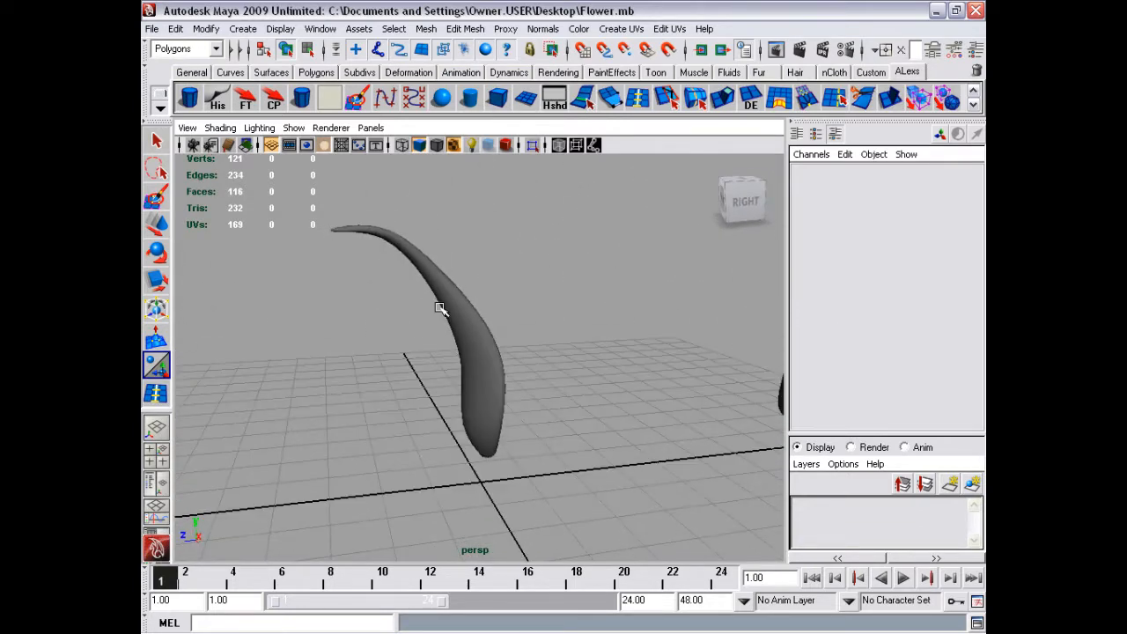
{"action": "left_click", "coordinate": [468, 297]}
{"action": "right_click_drag", "start_coordinate": [467, 296], "coordinate": [460, 270]}
{"action": "left_click", "coordinate": [460, 270]}
{"action": "left_click_drag", "start_coordinate": [461, 269], "coordinate": [420, 286], "text": "alt"}
{"action": "key", "text": "r"}
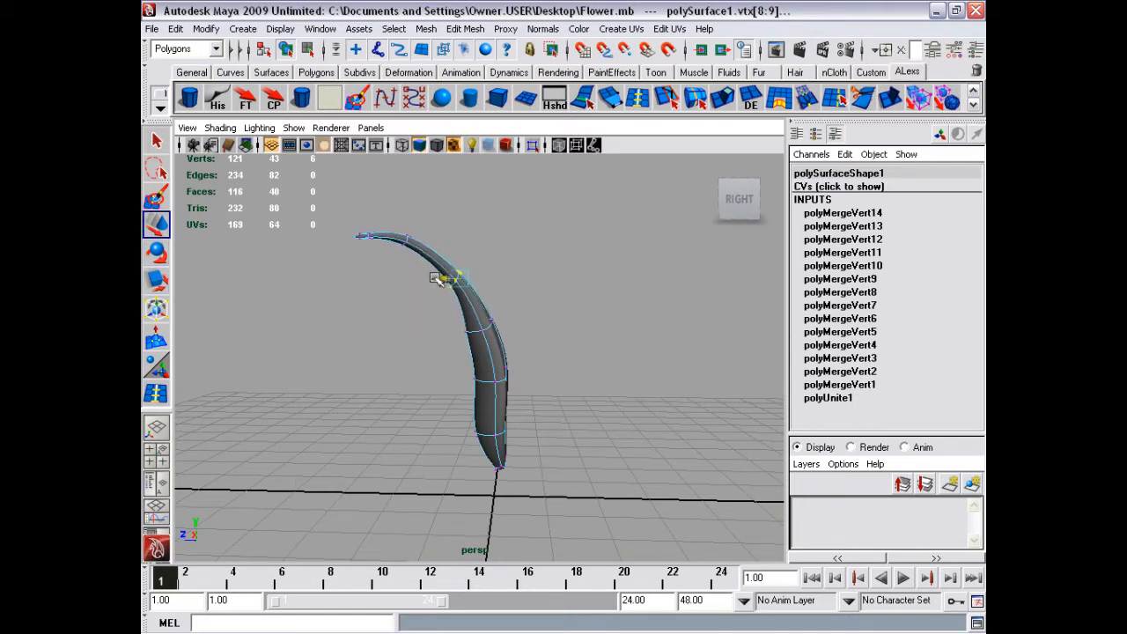
{"action": "left_click_drag", "start_coordinate": [427, 269], "coordinate": [445, 280], "text": "alt"}
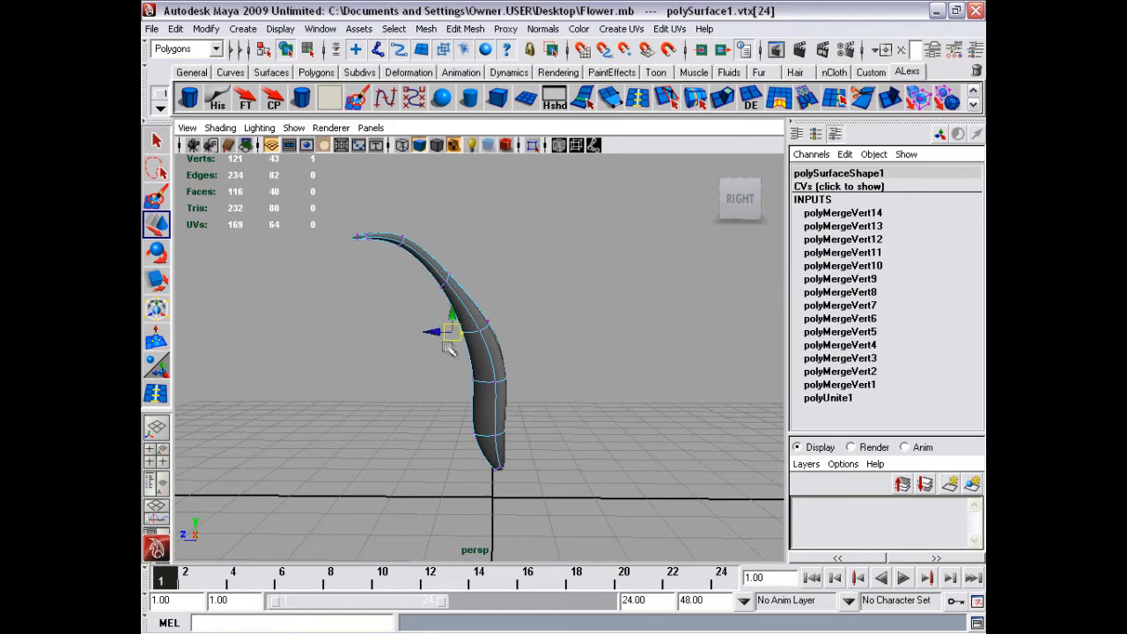
{"action": "left_click", "coordinate": [510, 371]}
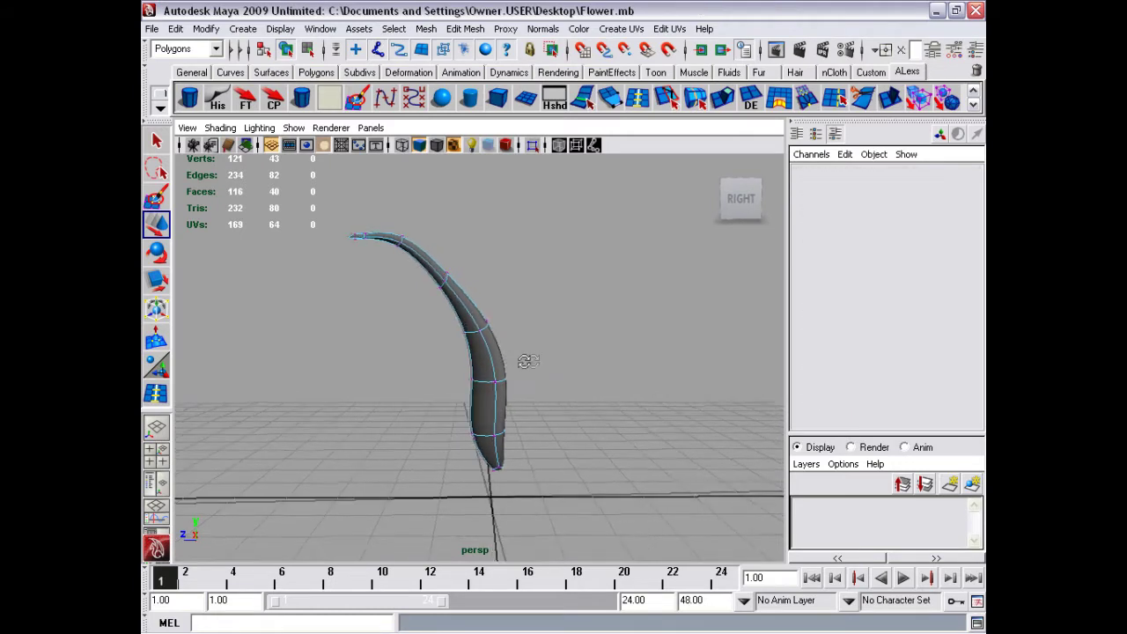
Move the tip vertices into a curled-over tip and return the petal to object mode
{"action": "left_click_drag", "start_coordinate": [511, 372], "coordinate": [485, 344], "text": "alt"}
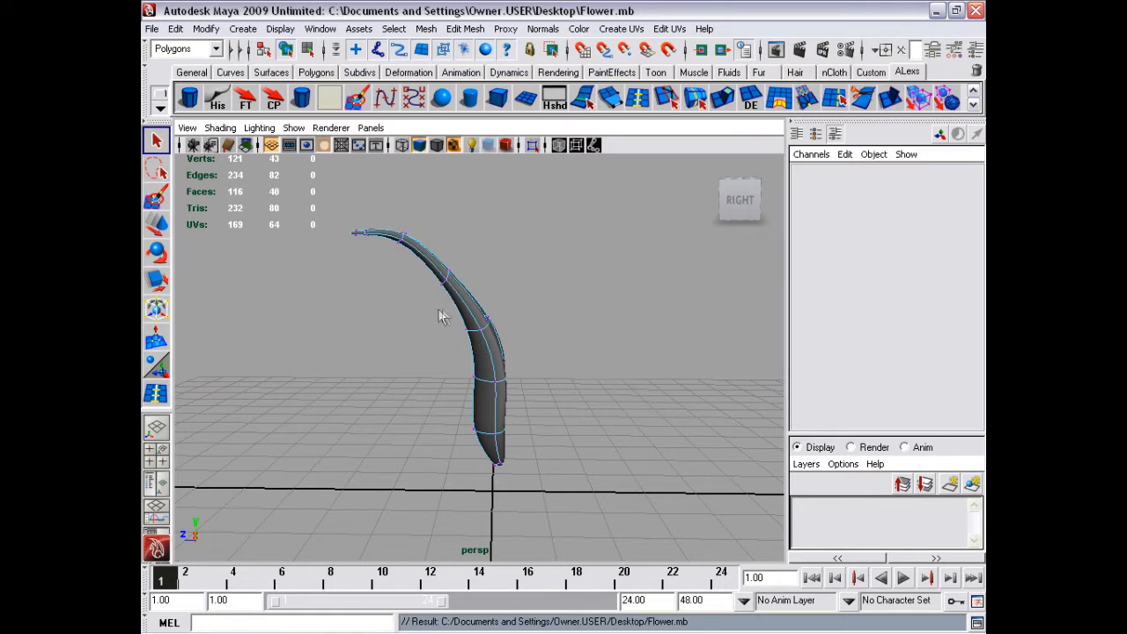
{"action": "mouse_move", "coordinate": [440, 317]}
{"action": "left_mouse_down", "text": "alt"}
{"action": "mouse_move", "coordinate": [520, 309]}
{"action": "mouse_move", "coordinate": [412, 279]}
{"action": "mouse_move", "coordinate": [488, 272]}
{"action": "mouse_move", "coordinate": [469, 278]}
{"action": "mouse_move", "coordinate": [581, 194]}
{"action": "mouse_move", "coordinate": [526, 236]}
{"action": "left_mouse_up", "text": "alt"}
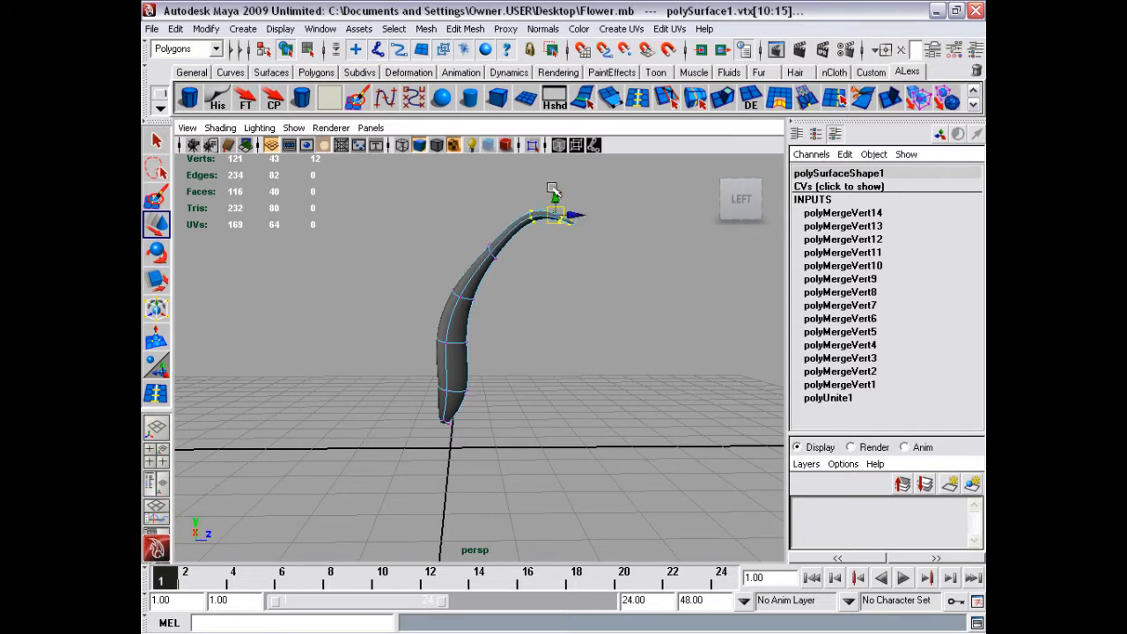
{"action": "mouse_move", "coordinate": [555, 216]}
{"action": "left_mouse_down", "text": "alt"}
{"action": "mouse_move", "coordinate": [560, 228]}
{"action": "mouse_move", "coordinate": [314, 231]}
{"action": "left_mouse_up", "text": "alt"}
{"action": "key", "text": "w"}
{"action": "left_click", "coordinate": [575, 238]}
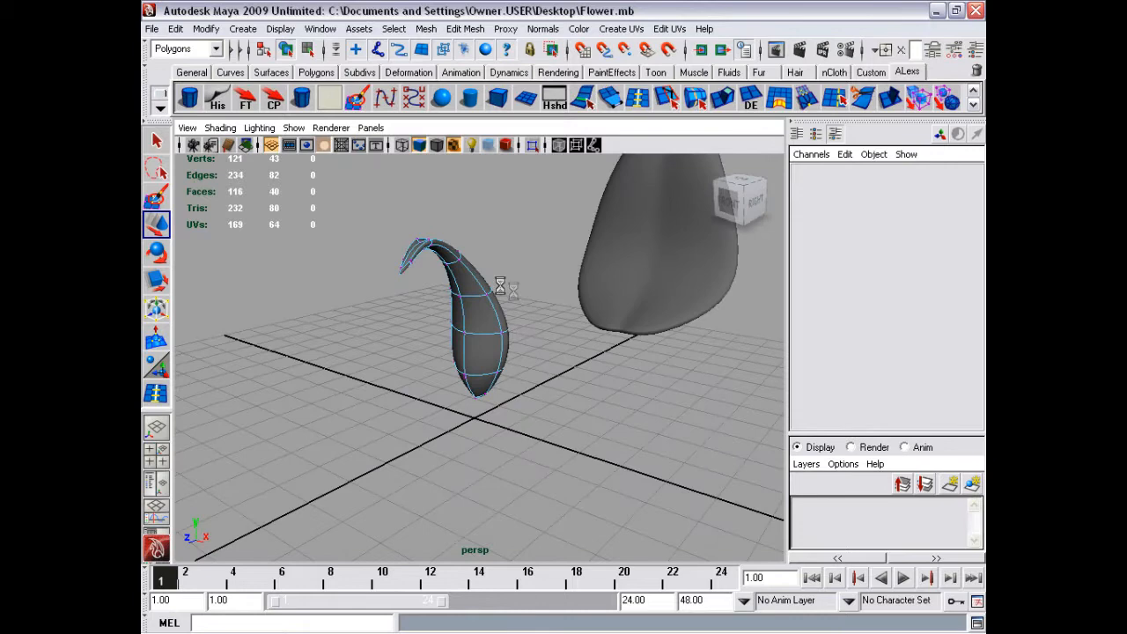
{"action": "key", "text": "q"}
{"action": "mouse_move", "coordinate": [499, 286]}
{"action": "left_mouse_down", "text": "alt"}
{"action": "mouse_move", "coordinate": [359, 290]}
{"action": "mouse_move", "coordinate": [414, 285]}
{"action": "mouse_move", "coordinate": [440, 254]}
{"action": "mouse_move", "coordinate": [480, 244]}
{"action": "mouse_move", "coordinate": [471, 273]}
{"action": "left_mouse_up", "text": "alt"}
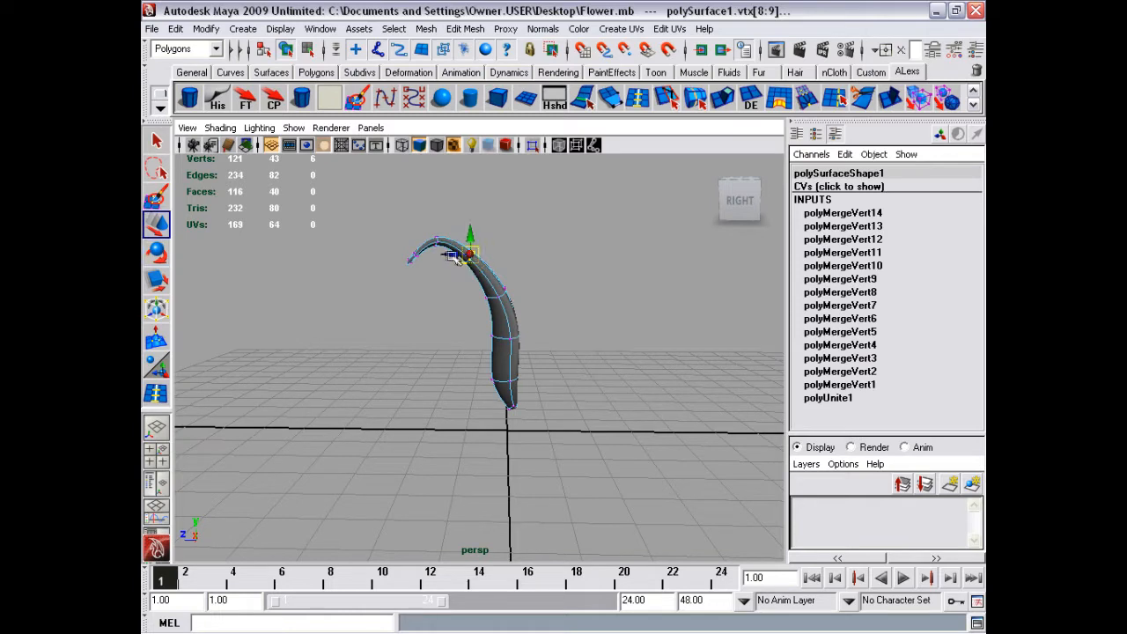
{"action": "mouse_move", "coordinate": [460, 258]}
{"action": "left_mouse_down", "text": "alt"}
{"action": "mouse_move", "coordinate": [558, 301]}
{"action": "mouse_move", "coordinate": [457, 291]}
{"action": "left_mouse_up", "text": "alt"}
{"action": "left_click", "coordinate": [508, 273]}
{"action": "right_click_drag", "start_coordinate": [457, 291], "coordinate": [457, 255]}
{"action": "left_click", "coordinate": [503, 308]}
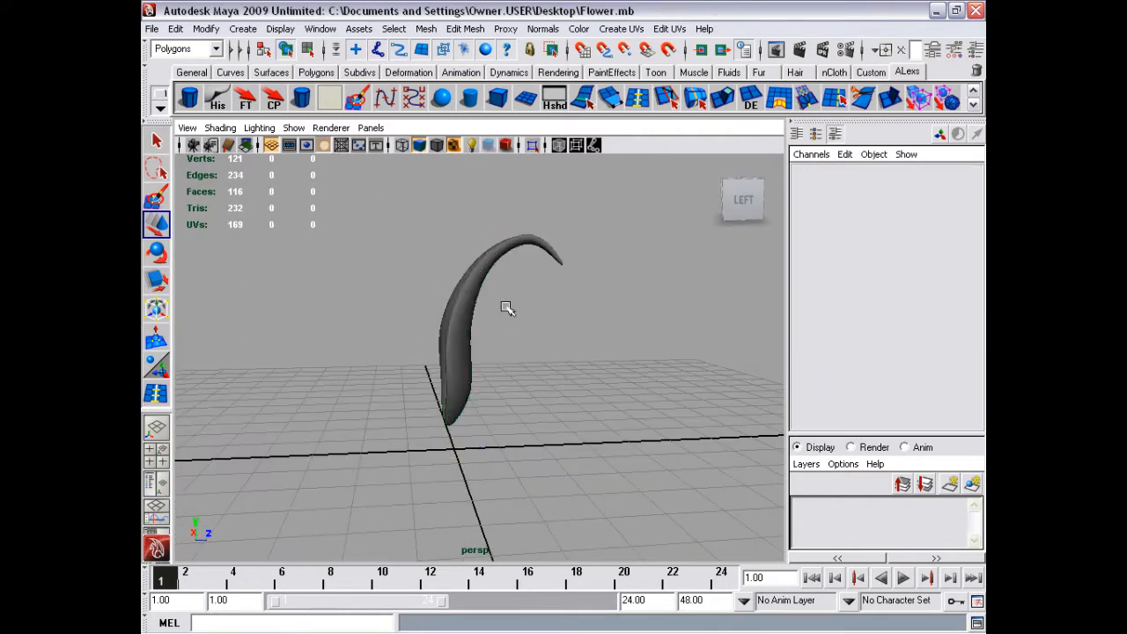
Select the petal, view its cage and apply the Smooth shelf command to round its surface
{"action": "left_click_drag", "start_coordinate": [499, 346], "coordinate": [485, 348], "text": "alt"}
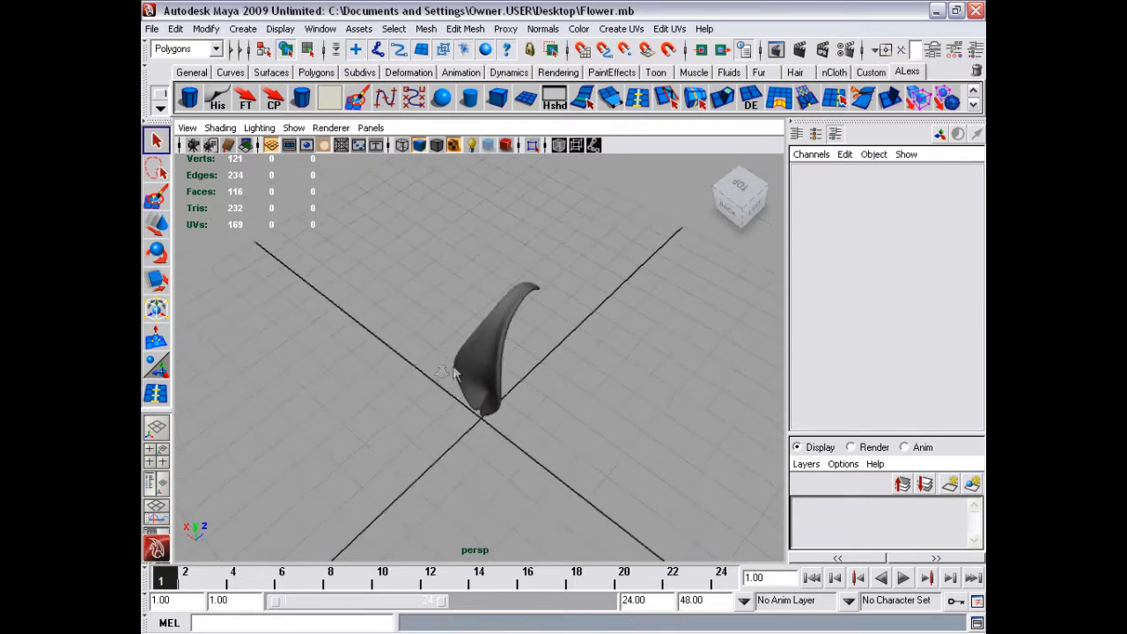
{"action": "left_click", "coordinate": [539, 374]}
{"action": "scroll", "coordinate": [645, 349], "scroll_direction": "up", "scroll_amount": 5}
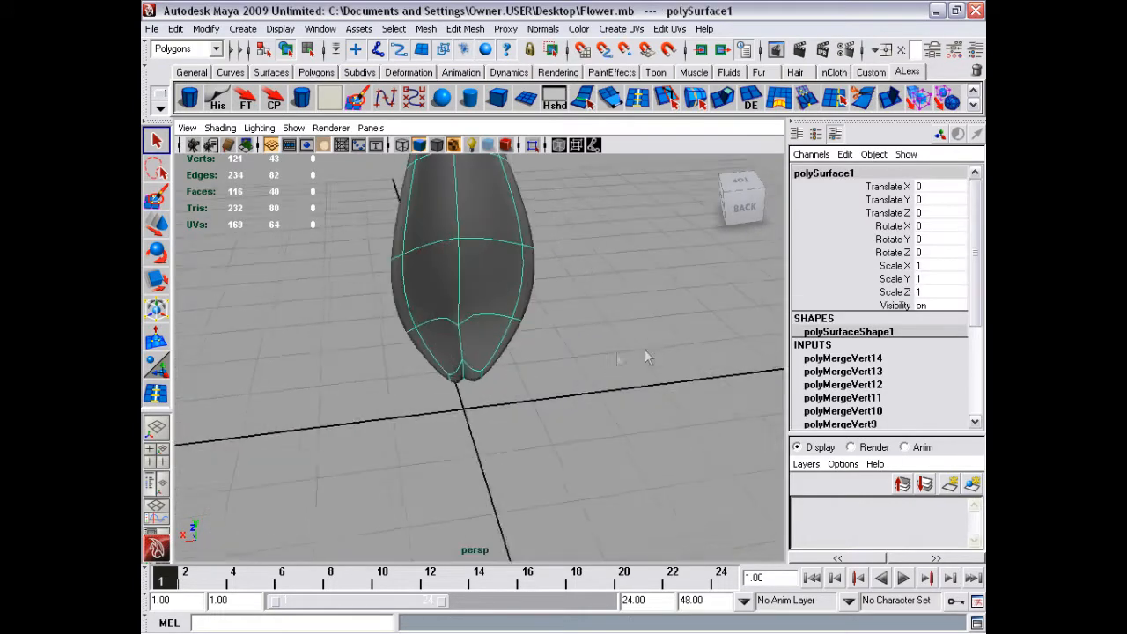
{"action": "scroll", "coordinate": [640, 353], "scroll_direction": "up", "scroll_amount": 3}
{"action": "mouse_move", "coordinate": [639, 352]}
{"action": "left_mouse_down", "text": "alt"}
{"action": "mouse_move", "coordinate": [413, 294]}
{"action": "mouse_move", "coordinate": [532, 338]}
{"action": "left_mouse_up", "text": "alt"}
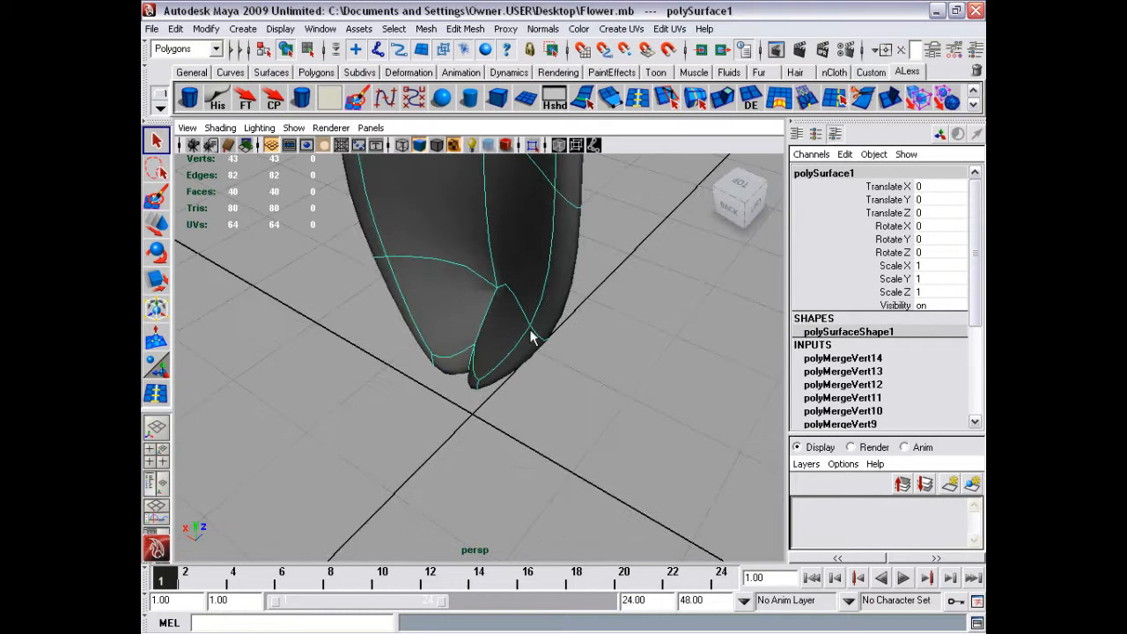
{"action": "mouse_move", "coordinate": [476, 309]}
{"action": "left_mouse_down", "text": "alt"}
{"action": "mouse_move", "coordinate": [410, 217]}
{"action": "mouse_move", "coordinate": [451, 237]}
{"action": "mouse_move", "coordinate": [368, 237]}
{"action": "mouse_move", "coordinate": [423, 234]}
{"action": "mouse_move", "coordinate": [529, 339]}
{"action": "mouse_move", "coordinate": [500, 339]}
{"action": "mouse_move", "coordinate": [624, 360]}
{"action": "mouse_move", "coordinate": [549, 335]}
{"action": "mouse_move", "coordinate": [510, 398]}
{"action": "mouse_move", "coordinate": [545, 416]}
{"action": "left_mouse_up", "text": "alt"}
{"action": "key", "text": "1"}
{"action": "left_click", "coordinate": [333, 102]}
Group the petal, duplicate the group and swing the copy around by its Rotate Y channel
{"action": "key", "text": "ctrl+g"}
{"action": "key", "text": "ctrl+d"}
{"action": "key", "text": "e"}
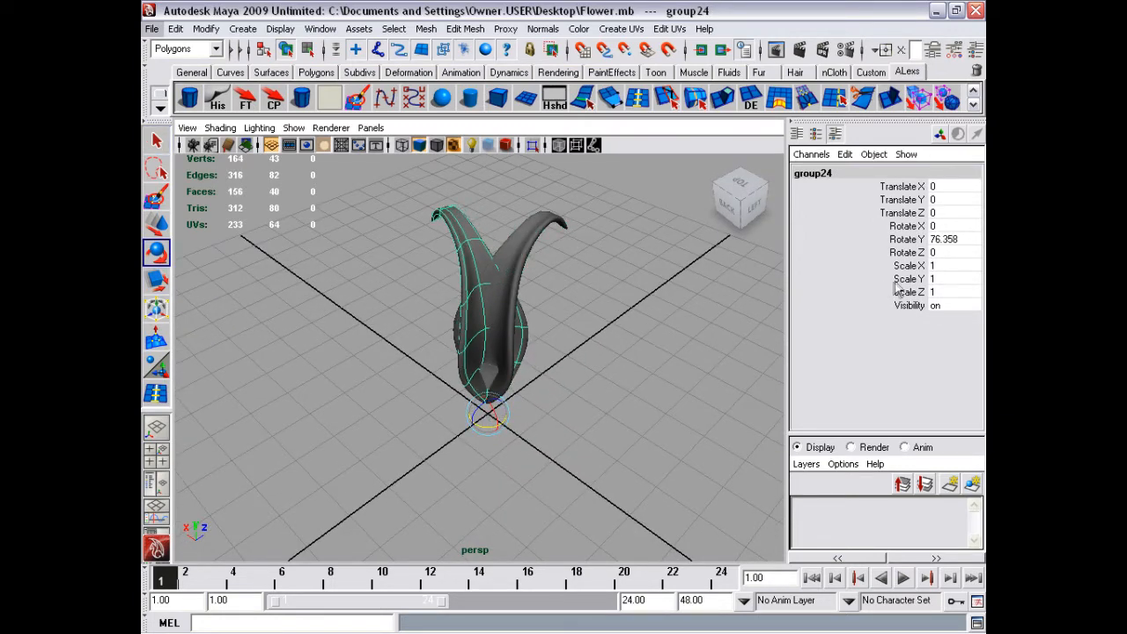
{"action": "double_click", "coordinate": [944, 239]}
{"action": "type", "text": "-1"}
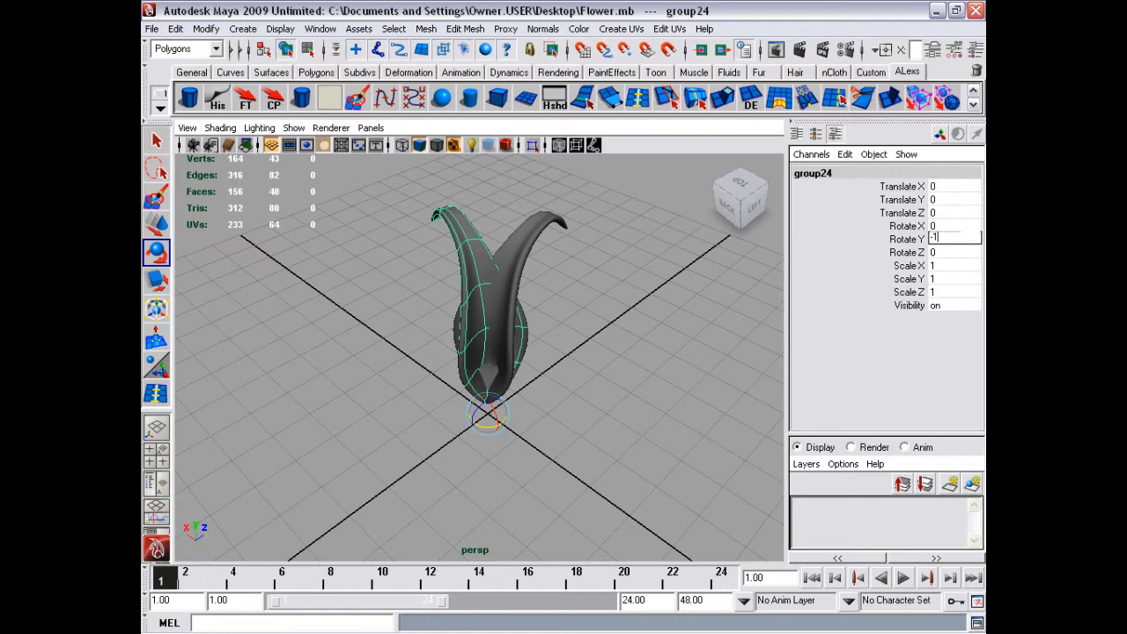
{"action": "key", "text": "Return"}
{"action": "left_click_drag", "start_coordinate": [715, 366], "coordinate": [625, 382], "text": "alt"}
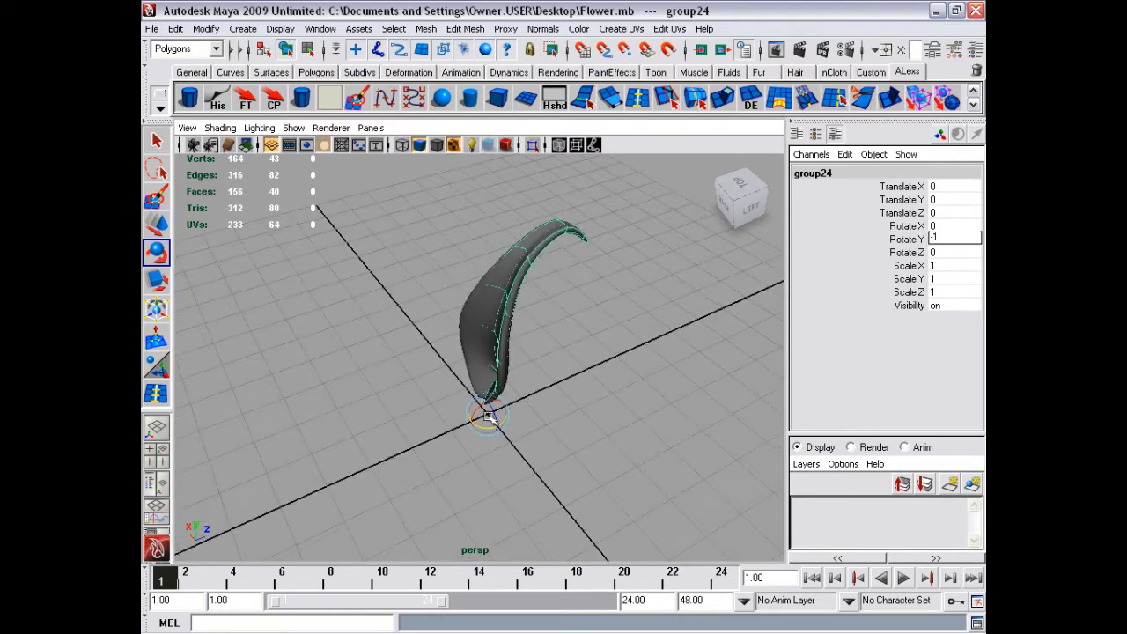
{"action": "middle_click_drag", "start_coordinate": [482, 421], "coordinate": [512, 425]}
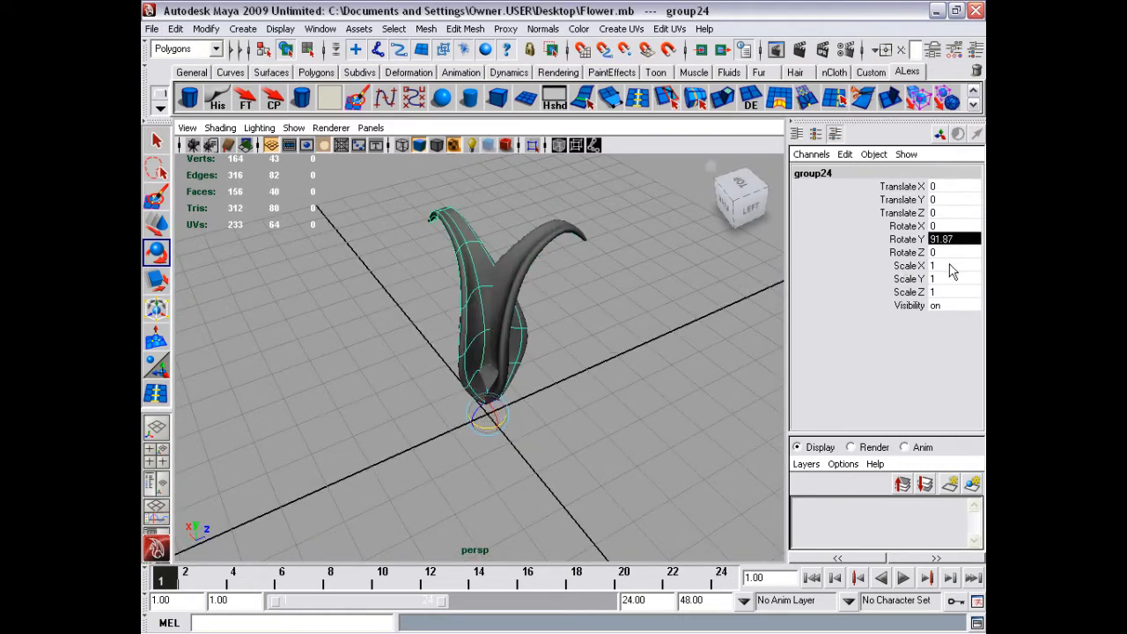
{"action": "key", "text": "1"}
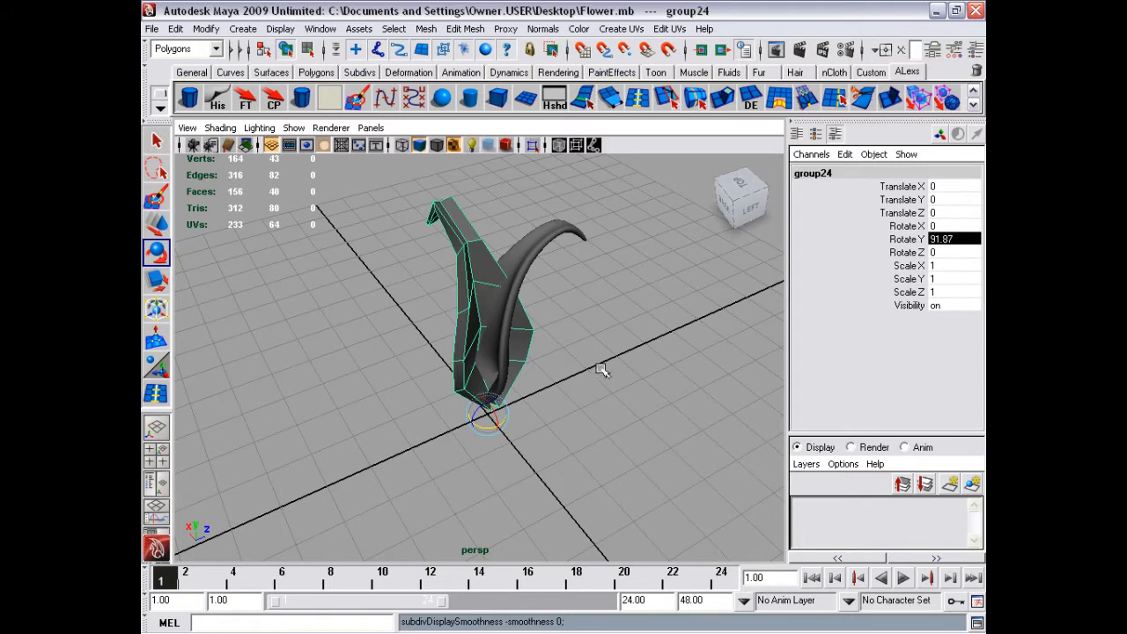
Set the copy's Rotate Y to 90, restore smooth preview and turn it about the base
{"action": "left_click_drag", "start_coordinate": [601, 370], "coordinate": [876, 280], "text": "alt"}
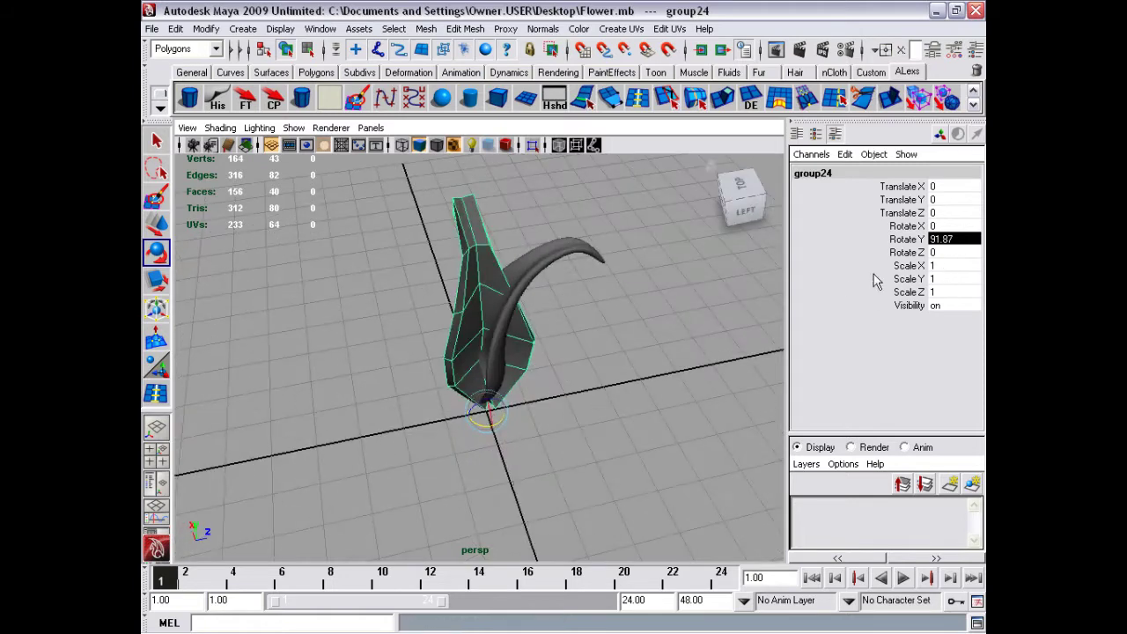
{"action": "left_click", "coordinate": [951, 241]}
{"action": "type", "text": "0"}
{"action": "key", "text": "Return"}
{"action": "left_click_drag", "start_coordinate": [593, 369], "coordinate": [566, 382], "text": "alt"}
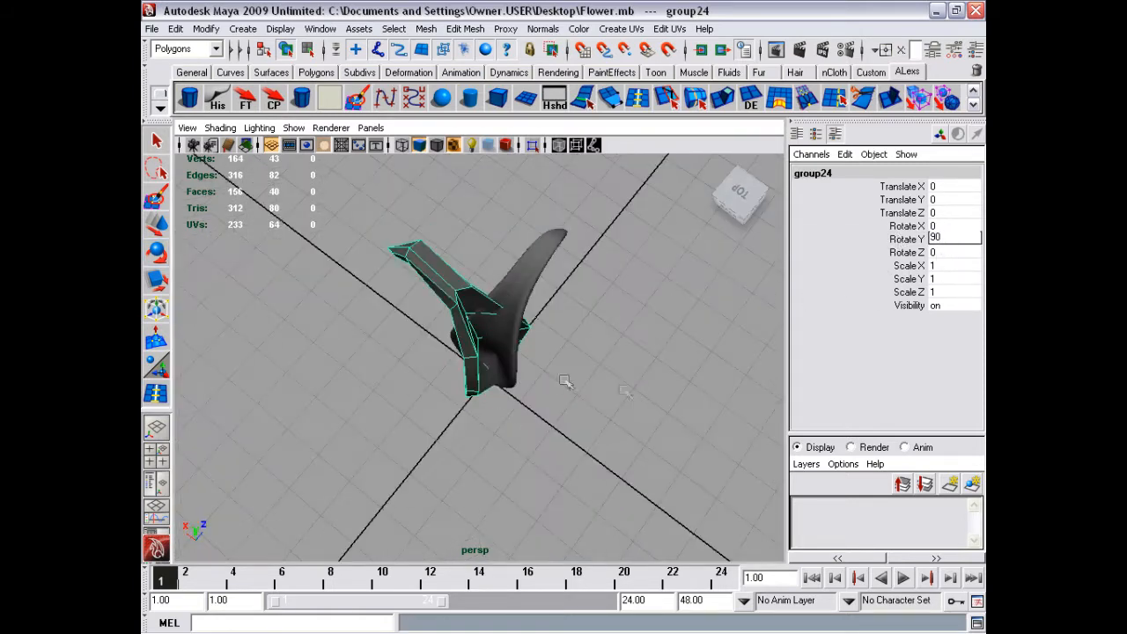
{"action": "key", "text": "3"}
{"action": "key", "text": "w"}
{"action": "left_click_drag", "start_coordinate": [489, 377], "coordinate": [508, 353], "text": "alt"}
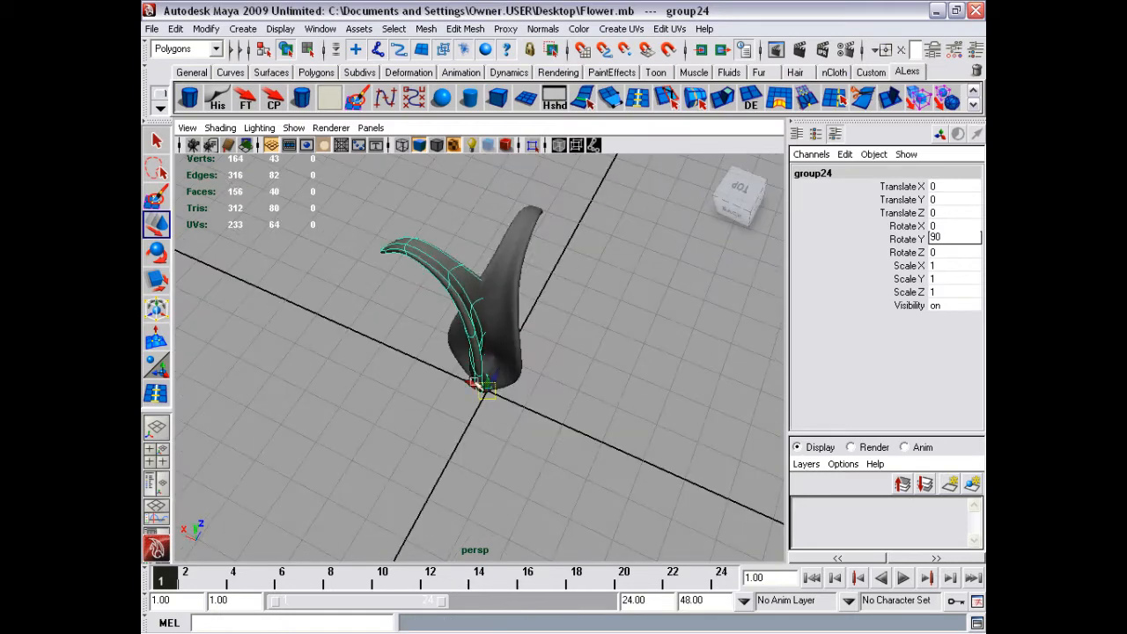
{"action": "middle_click_drag", "start_coordinate": [476, 385], "coordinate": [414, 384]}
Inspect the two petals from above and the side, selecting each in turn
{"action": "left_click", "coordinate": [515, 290]}
{"action": "left_click_drag", "start_coordinate": [515, 290], "coordinate": [465, 410], "text": "alt"}
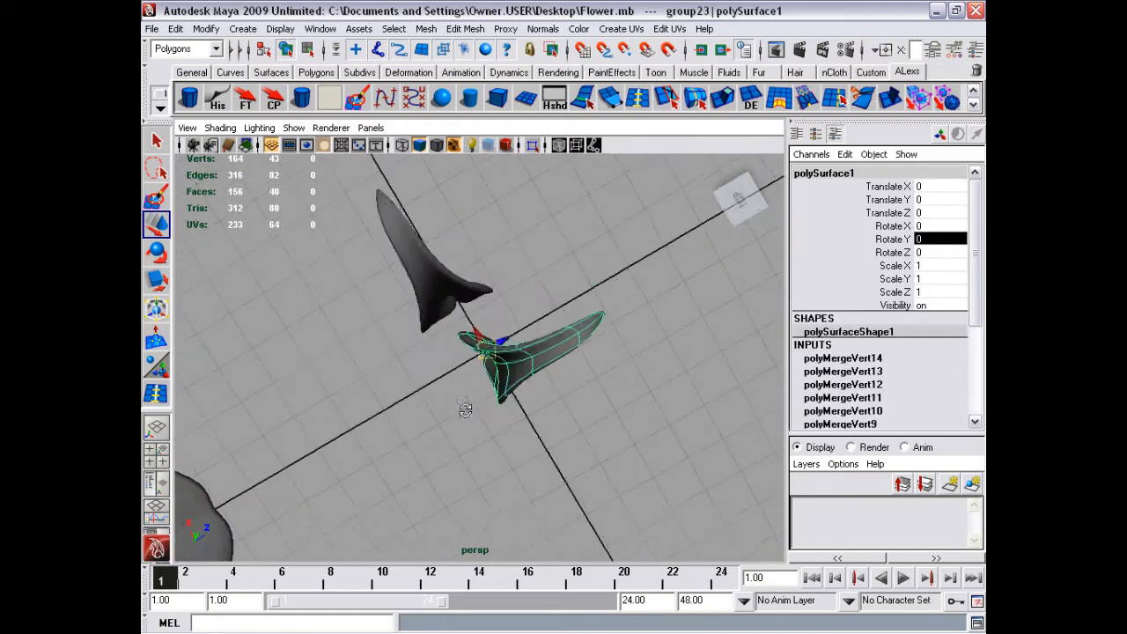
{"action": "left_click", "coordinate": [431, 264]}
{"action": "mouse_move", "coordinate": [537, 352]}
{"action": "left_mouse_down", "text": "alt"}
{"action": "mouse_move", "coordinate": [486, 342]}
{"action": "mouse_move", "coordinate": [584, 369]}
{"action": "mouse_move", "coordinate": [517, 438]}
{"action": "mouse_move", "coordinate": [309, 410]}
{"action": "mouse_move", "coordinate": [435, 387]}
{"action": "mouse_move", "coordinate": [378, 334]}
{"action": "mouse_move", "coordinate": [607, 358]}
{"action": "mouse_move", "coordinate": [472, 353]}
{"action": "mouse_move", "coordinate": [478, 365]}
{"action": "mouse_move", "coordinate": [365, 382]}
{"action": "mouse_move", "coordinate": [464, 369]}
{"action": "left_mouse_up", "text": "alt"}
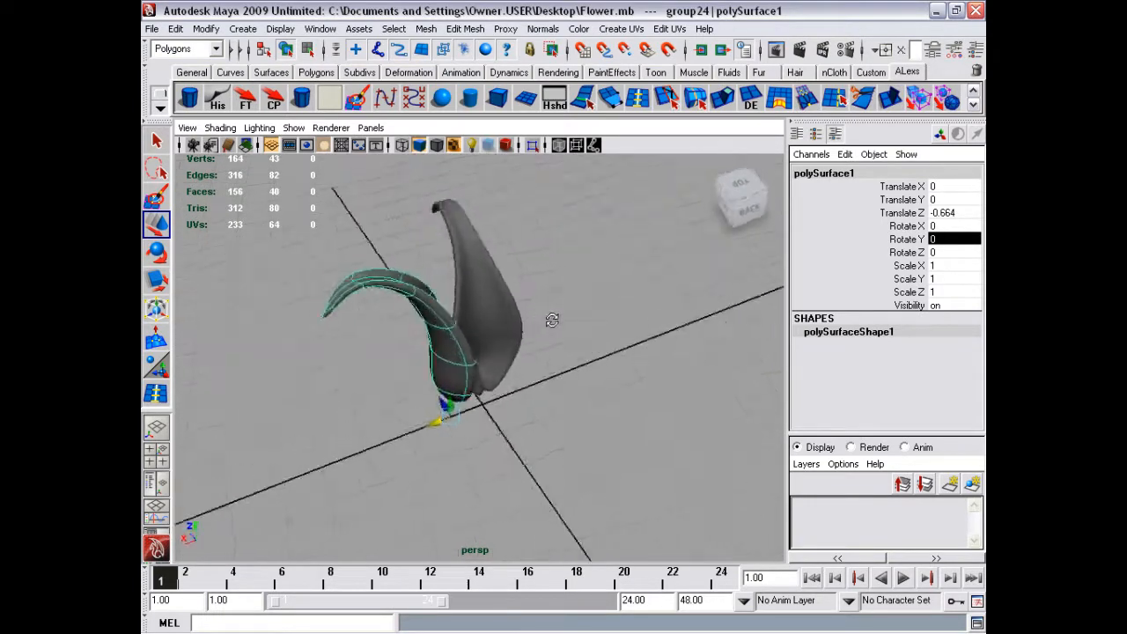
{"action": "mouse_move", "coordinate": [551, 320]}
{"action": "left_mouse_down", "text": "alt"}
{"action": "mouse_move", "coordinate": [664, 329]}
{"action": "mouse_move", "coordinate": [521, 361]}
{"action": "mouse_move", "coordinate": [624, 337]}
{"action": "mouse_move", "coordinate": [549, 354]}
{"action": "mouse_move", "coordinate": [543, 339]}
{"action": "mouse_move", "coordinate": [648, 295]}
{"action": "mouse_move", "coordinate": [528, 315]}
{"action": "mouse_move", "coordinate": [345, 284]}
{"action": "mouse_move", "coordinate": [516, 307]}
{"action": "mouse_move", "coordinate": [541, 322]}
{"action": "mouse_move", "coordinate": [410, 329]}
{"action": "mouse_move", "coordinate": [334, 371]}
{"action": "mouse_move", "coordinate": [440, 353]}
{"action": "mouse_move", "coordinate": [537, 358]}
{"action": "mouse_move", "coordinate": [455, 342]}
{"action": "mouse_move", "coordinate": [546, 370]}
{"action": "left_mouse_up", "text": "alt"}
{"action": "left_click", "coordinate": [321, 280]}
{"action": "left_click", "coordinate": [455, 342]}
Turn the lower petal slightly around its base beside the first, then clear the selection
{"action": "left_click_drag", "start_coordinate": [508, 418], "coordinate": [493, 456], "text": "alt"}
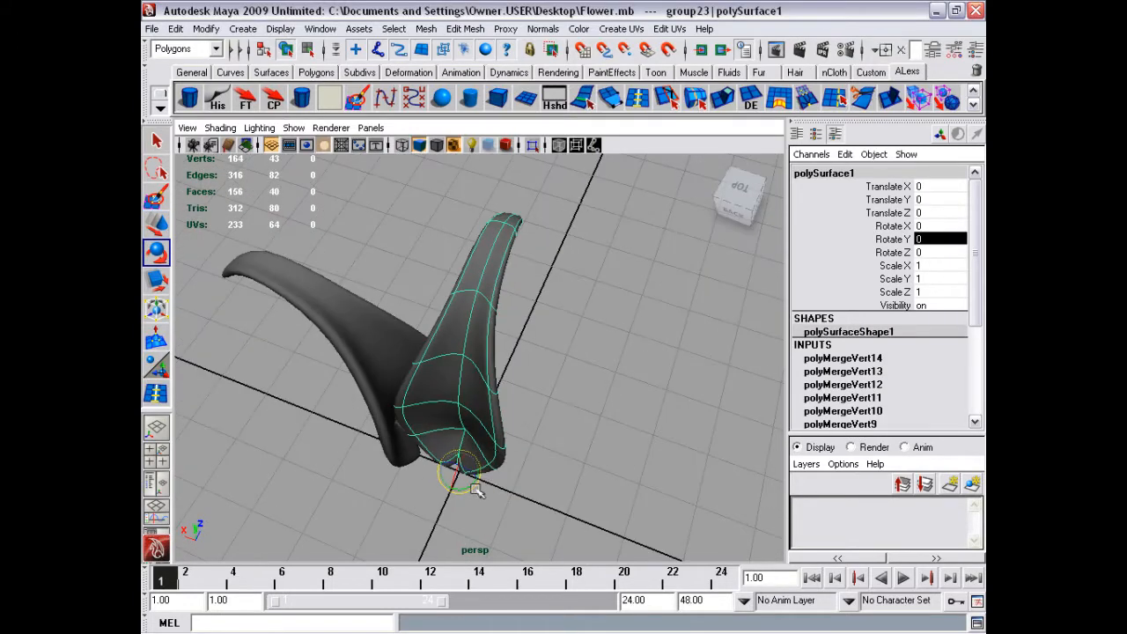
{"action": "left_click_drag", "start_coordinate": [445, 493], "coordinate": [450, 489]}
{"action": "mouse_move", "coordinate": [450, 489]}
{"action": "left_mouse_down", "text": "alt"}
{"action": "mouse_move", "coordinate": [482, 482]}
{"action": "mouse_move", "coordinate": [495, 436]}
{"action": "mouse_move", "coordinate": [485, 398]}
{"action": "mouse_move", "coordinate": [474, 404]}
{"action": "mouse_move", "coordinate": [476, 352]}
{"action": "mouse_move", "coordinate": [440, 323]}
{"action": "mouse_move", "coordinate": [441, 421]}
{"action": "mouse_move", "coordinate": [607, 266]}
{"action": "mouse_move", "coordinate": [493, 420]}
{"action": "mouse_move", "coordinate": [467, 375]}
{"action": "mouse_move", "coordinate": [417, 471]}
{"action": "mouse_move", "coordinate": [431, 498]}
{"action": "mouse_move", "coordinate": [493, 503]}
{"action": "mouse_move", "coordinate": [478, 453]}
{"action": "mouse_move", "coordinate": [459, 479]}
{"action": "mouse_move", "coordinate": [448, 467]}
{"action": "left_mouse_up", "text": "alt"}
{"action": "key", "text": "e"}
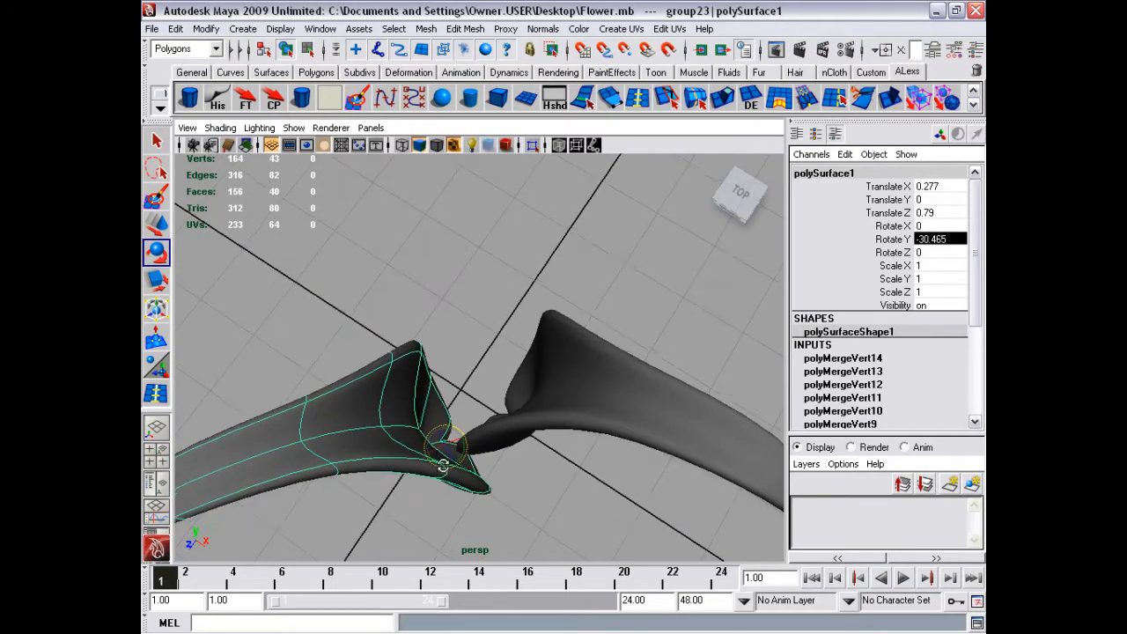
{"action": "mouse_move", "coordinate": [442, 466]}
{"action": "left_mouse_down", "text": "alt"}
{"action": "mouse_move", "coordinate": [466, 465]}
{"action": "mouse_move", "coordinate": [404, 478]}
{"action": "mouse_move", "coordinate": [252, 416]}
{"action": "mouse_move", "coordinate": [293, 452]}
{"action": "mouse_move", "coordinate": [434, 420]}
{"action": "left_mouse_up", "text": "alt"}
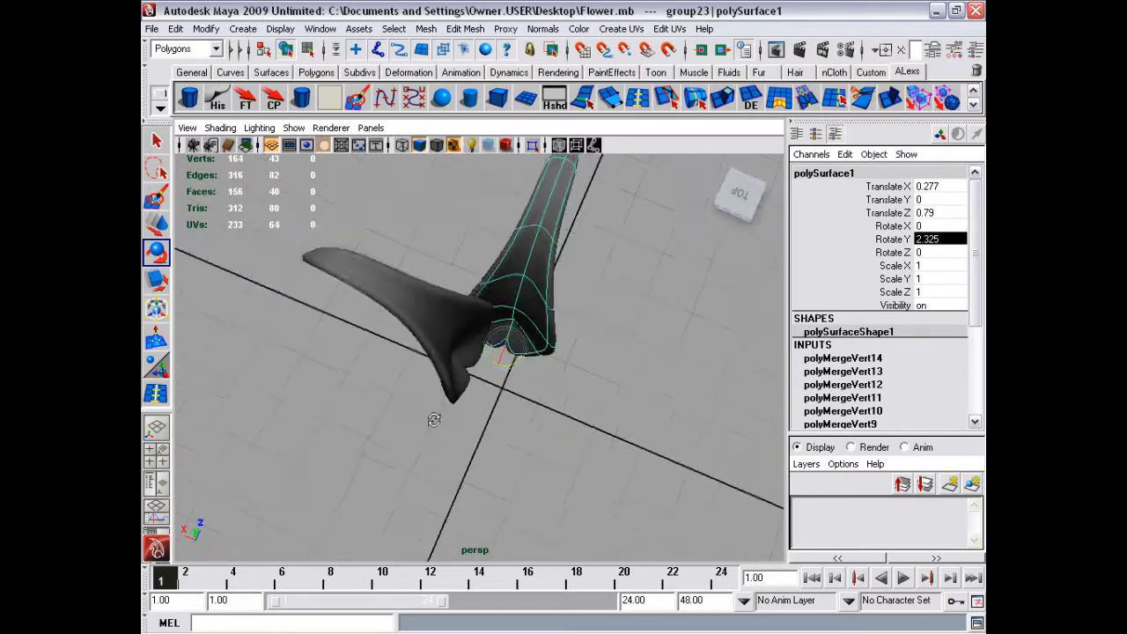
{"action": "mouse_move", "coordinate": [448, 375]}
{"action": "left_mouse_down", "text": "alt"}
{"action": "mouse_move", "coordinate": [604, 369]}
{"action": "mouse_move", "coordinate": [546, 361]}
{"action": "mouse_move", "coordinate": [570, 370]}
{"action": "mouse_move", "coordinate": [566, 395]}
{"action": "mouse_move", "coordinate": [534, 417]}
{"action": "mouse_move", "coordinate": [509, 391]}
{"action": "mouse_move", "coordinate": [721, 357]}
{"action": "mouse_move", "coordinate": [538, 397]}
{"action": "mouse_move", "coordinate": [564, 402]}
{"action": "mouse_move", "coordinate": [573, 348]}
{"action": "mouse_move", "coordinate": [498, 375]}
{"action": "mouse_move", "coordinate": [528, 419]}
{"action": "left_mouse_up", "text": "alt"}
{"action": "left_click", "coordinate": [604, 370]}
Group a petal with its pivot at the origin and rotate it so four petals ring the base
{"action": "left_click", "coordinate": [572, 344]}
{"action": "key", "text": "ctrl+g"}
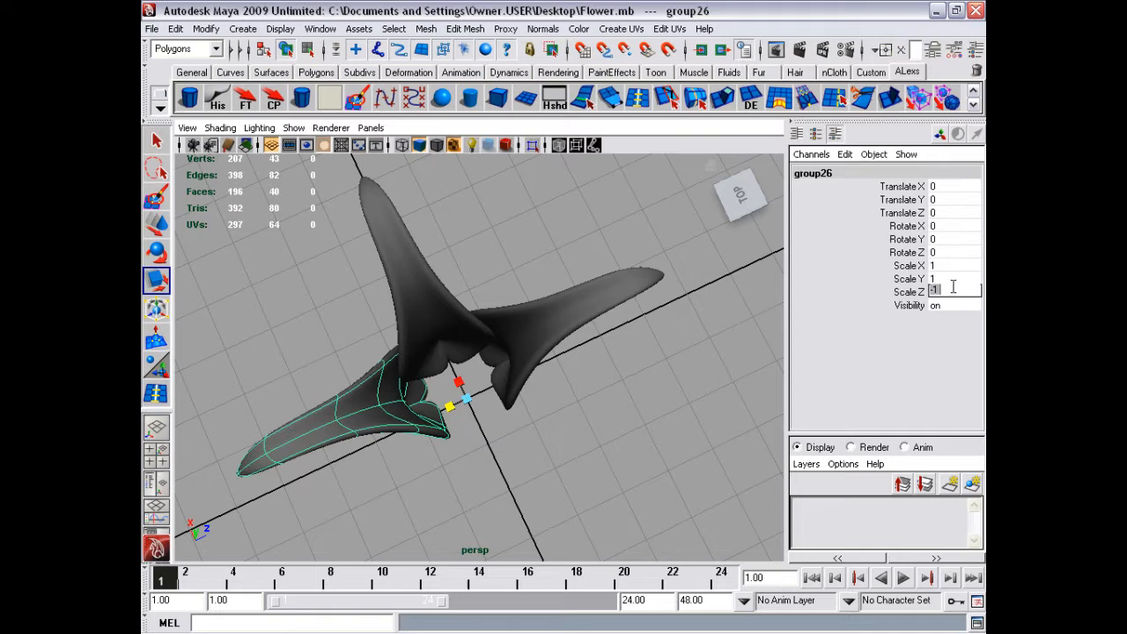
{"action": "left_click", "coordinate": [387, 237]}
{"action": "mouse_move", "coordinate": [413, 352]}
{"action": "left_mouse_down", "text": "alt"}
{"action": "mouse_move", "coordinate": [487, 410]}
{"action": "mouse_move", "coordinate": [520, 411]}
{"action": "mouse_move", "coordinate": [470, 390]}
{"action": "mouse_move", "coordinate": [486, 383]}
{"action": "left_mouse_up", "text": "alt"}
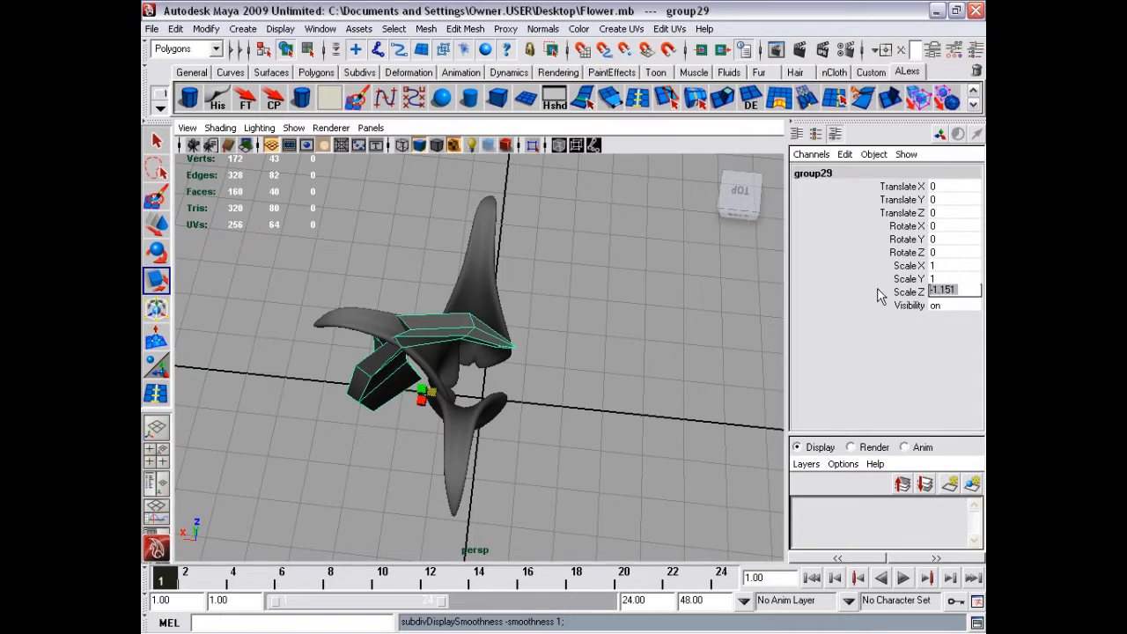
{"action": "left_click_drag", "start_coordinate": [452, 385], "coordinate": [391, 418], "text": "alt"}
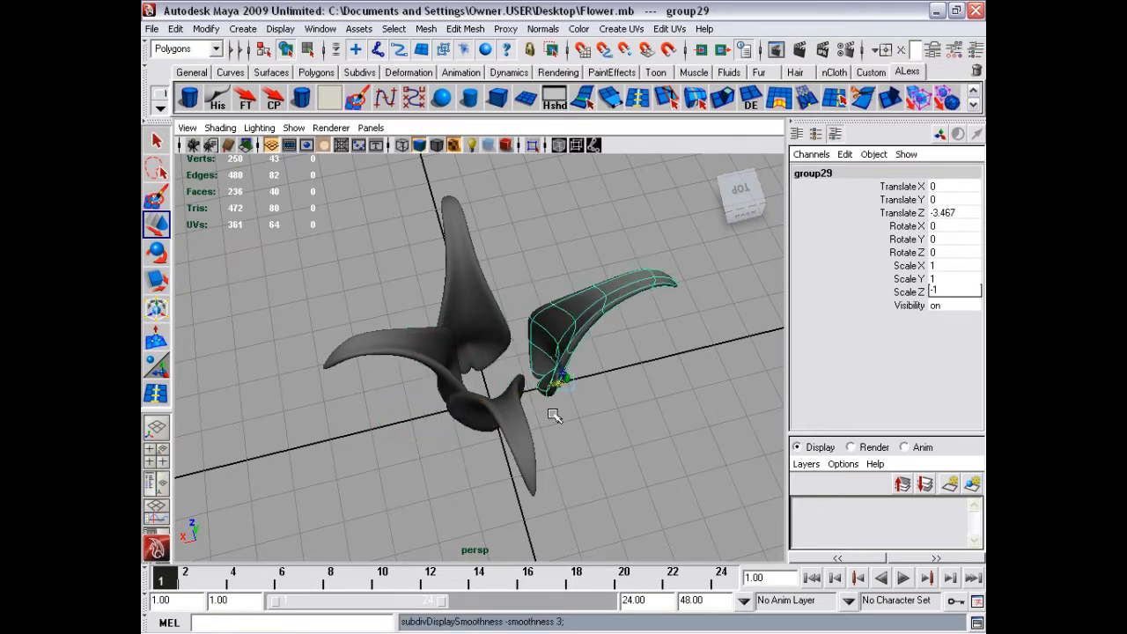
{"action": "left_click_drag", "start_coordinate": [553, 416], "coordinate": [564, 409], "text": "alt"}
{"action": "key", "text": "e"}
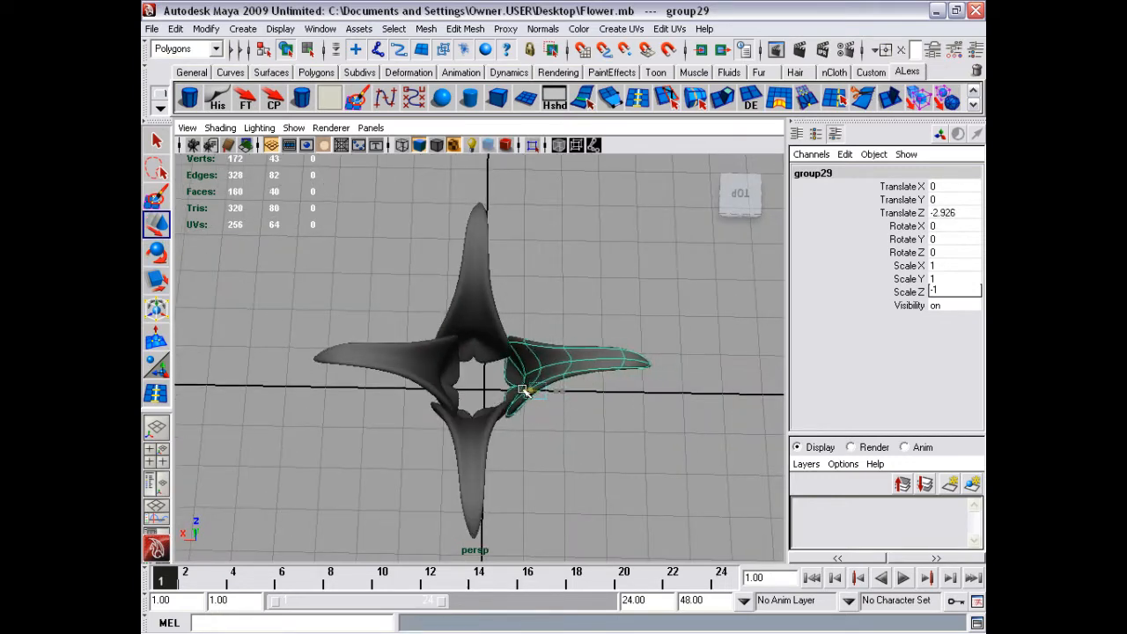
{"action": "mouse_move", "coordinate": [483, 406]}
{"action": "left_mouse_down", "text": "alt"}
{"action": "mouse_move", "coordinate": [330, 439]}
{"action": "mouse_move", "coordinate": [464, 453]}
{"action": "mouse_move", "coordinate": [409, 271]}
{"action": "mouse_move", "coordinate": [335, 356]}
{"action": "left_mouse_up", "text": "alt"}
{"action": "left_click", "coordinate": [330, 439]}
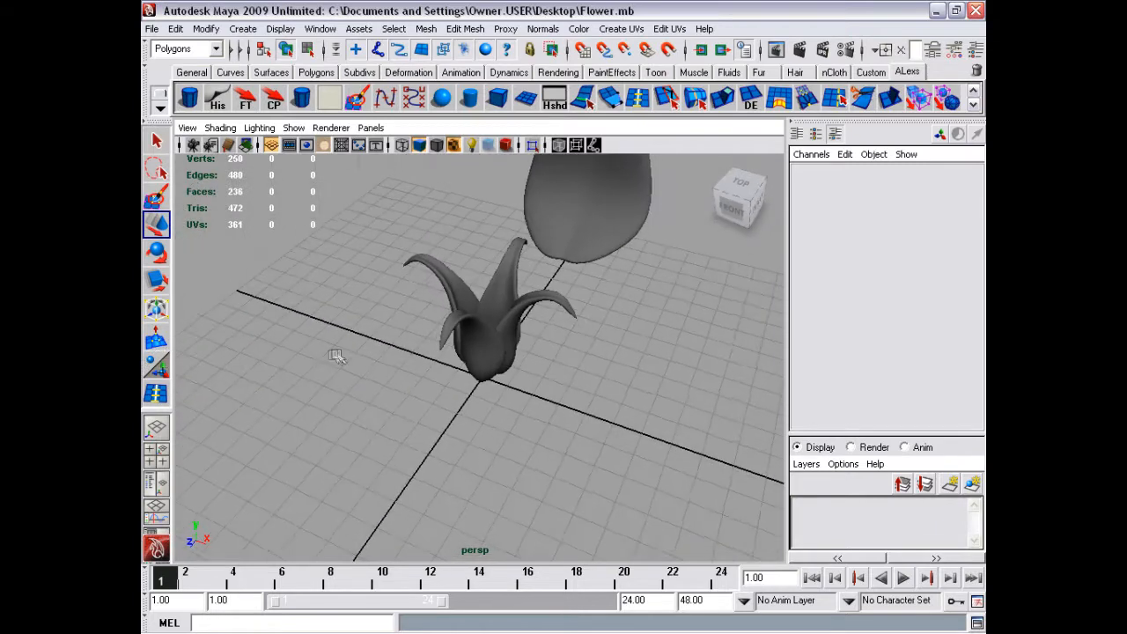
Select the shortened petal and undo to restore its original full length
{"action": "mouse_move", "coordinate": [445, 352]}
{"action": "left_mouse_down", "text": "alt"}
{"action": "mouse_move", "coordinate": [415, 373]}
{"action": "mouse_move", "coordinate": [582, 333]}
{"action": "mouse_move", "coordinate": [469, 351]}
{"action": "mouse_move", "coordinate": [513, 323]}
{"action": "left_mouse_up", "text": "alt"}
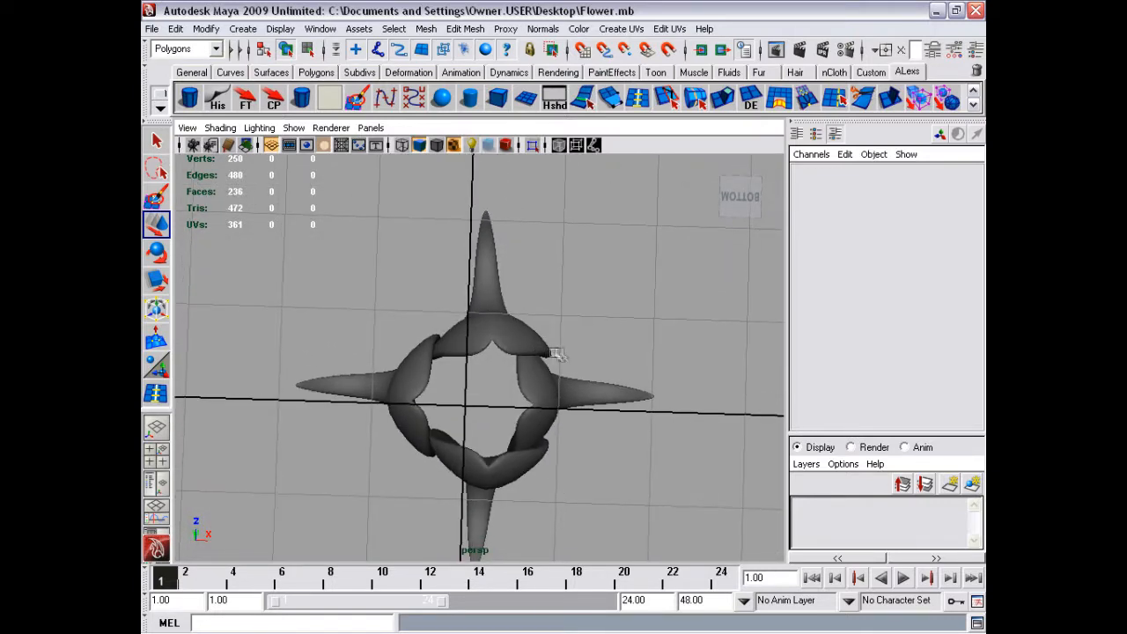
{"action": "mouse_move", "coordinate": [406, 338]}
{"action": "left_mouse_down", "text": "alt"}
{"action": "mouse_move", "coordinate": [440, 345]}
{"action": "mouse_move", "coordinate": [389, 346]}
{"action": "left_mouse_up", "text": "alt"}
{"action": "left_click", "coordinate": [440, 346]}
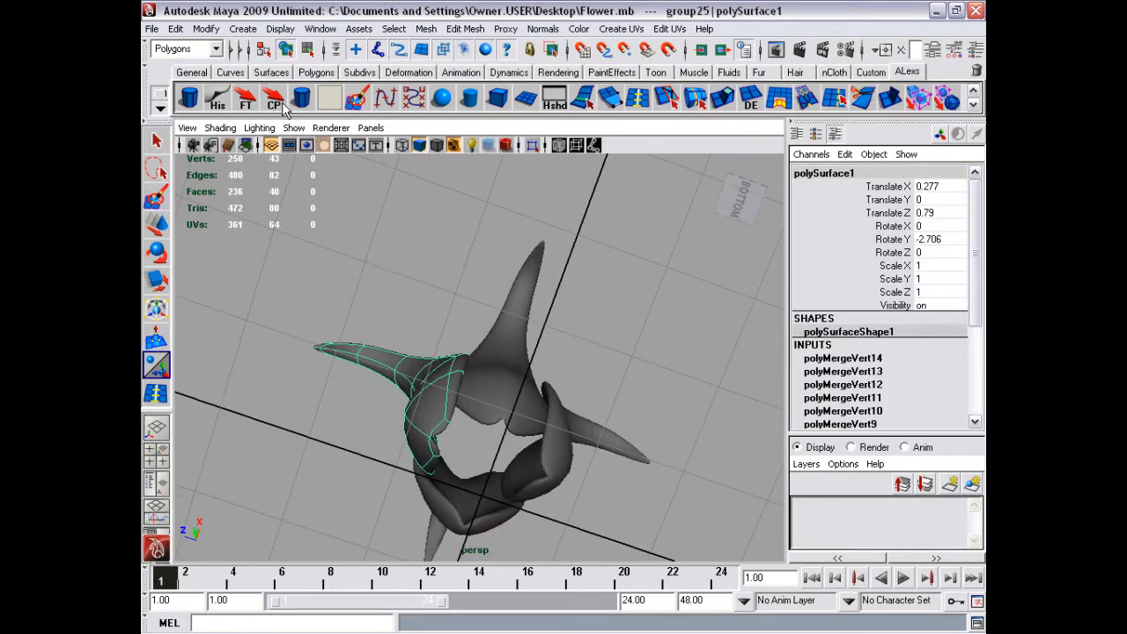
{"action": "left_click", "coordinate": [374, 299]}
{"action": "left_click", "coordinate": [401, 366]}
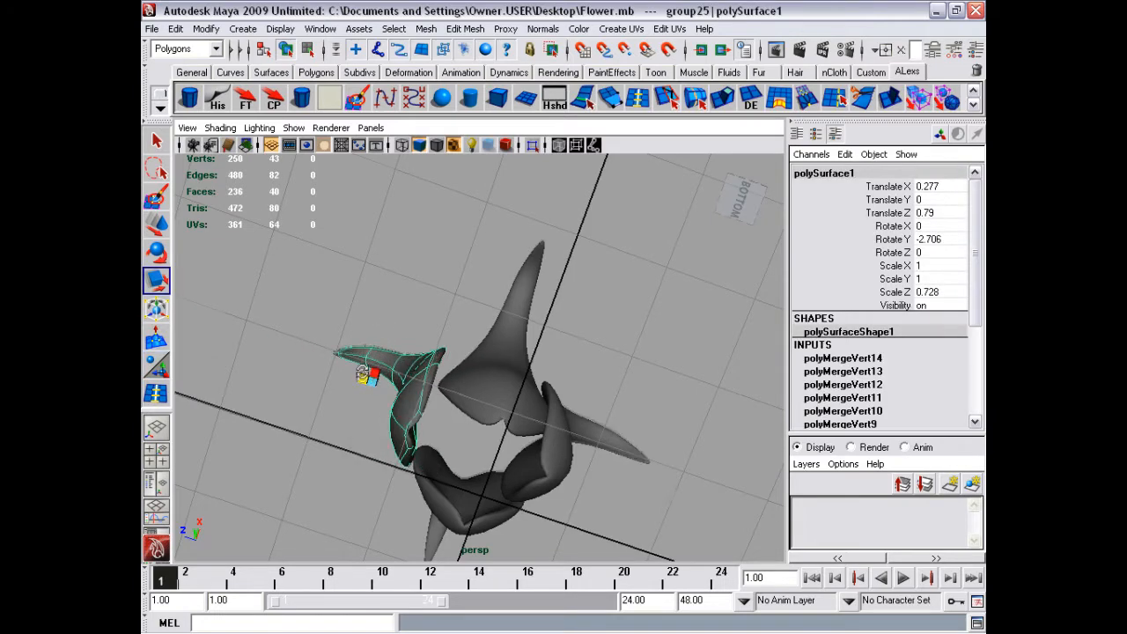
{"action": "key", "text": "ctrl+z"}
{"action": "mouse_move", "coordinate": [362, 374]}
{"action": "left_mouse_down", "text": "alt"}
{"action": "mouse_move", "coordinate": [390, 503]}
{"action": "mouse_move", "coordinate": [370, 327]}
{"action": "mouse_move", "coordinate": [377, 288]}
{"action": "mouse_move", "coordinate": [386, 319]}
{"action": "mouse_move", "coordinate": [473, 386]}
{"action": "mouse_move", "coordinate": [332, 335]}
{"action": "left_mouse_up", "text": "alt"}
Marquee-select all four petals and group them into one flower (Ctrl+G)
{"action": "left_click_drag", "start_coordinate": [409, 350], "coordinate": [406, 350]}
{"action": "mouse_move", "coordinate": [407, 350]}
{"action": "left_mouse_down", "text": "alt"}
{"action": "mouse_move", "coordinate": [372, 329]}
{"action": "mouse_move", "coordinate": [414, 291]}
{"action": "mouse_move", "coordinate": [395, 246]}
{"action": "mouse_move", "coordinate": [349, 220]}
{"action": "mouse_move", "coordinate": [423, 294]}
{"action": "left_mouse_up", "text": "alt"}
{"action": "key", "text": "ctrl+g"}
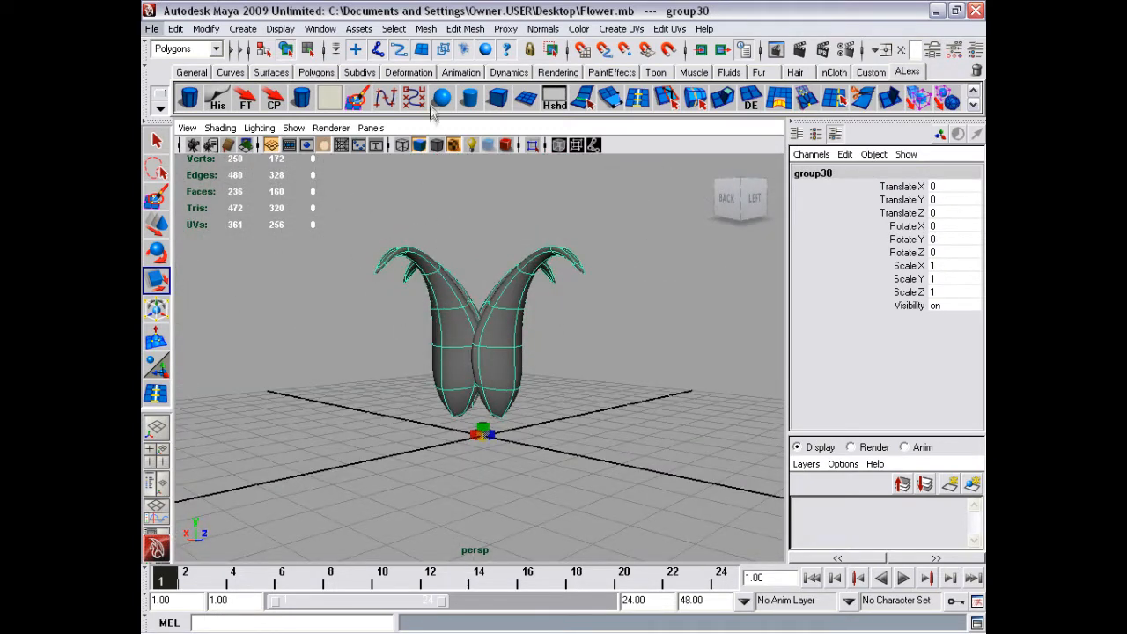
Add a lattice deformer to the flower and switch to editing its lattice points
{"action": "left_click", "coordinate": [215, 49]}
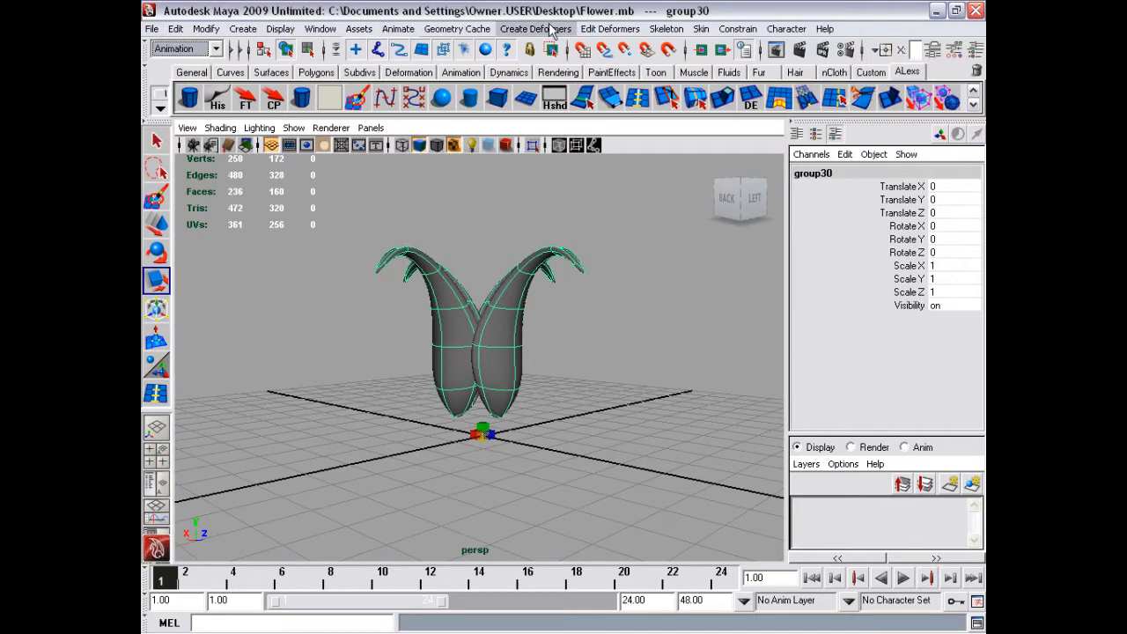
{"action": "left_click", "coordinate": [549, 29]}
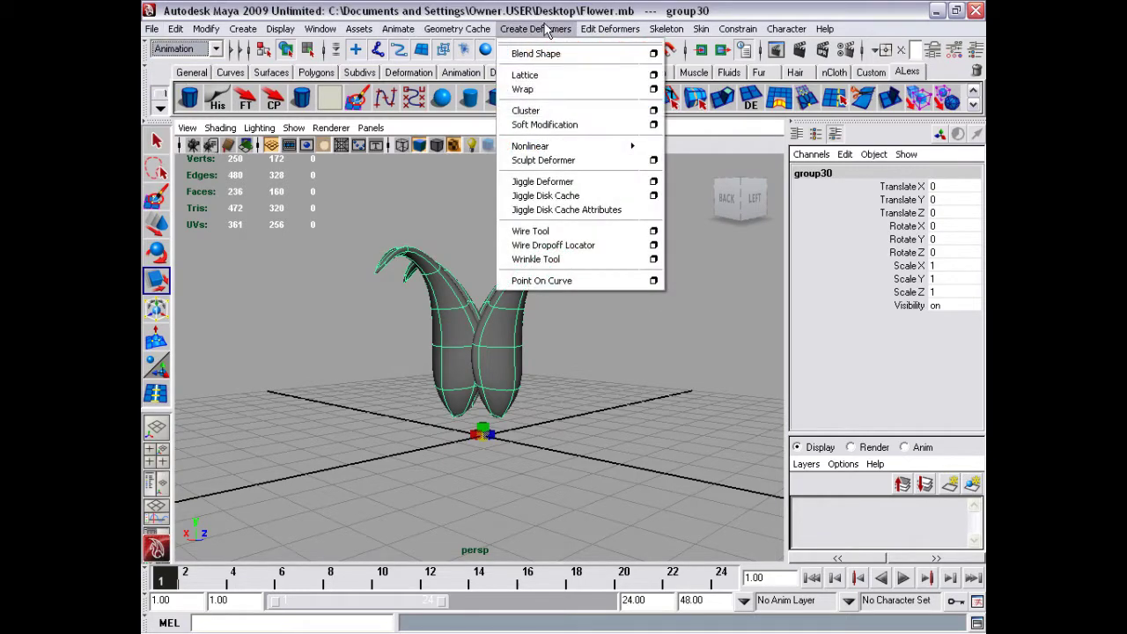
{"action": "left_click", "coordinate": [560, 76]}
{"action": "mouse_move", "coordinate": [563, 264]}
{"action": "left_mouse_down", "text": "alt"}
{"action": "mouse_move", "coordinate": [724, 382]}
{"action": "mouse_move", "coordinate": [491, 345]}
{"action": "mouse_move", "coordinate": [576, 348]}
{"action": "left_mouse_up", "text": "alt"}
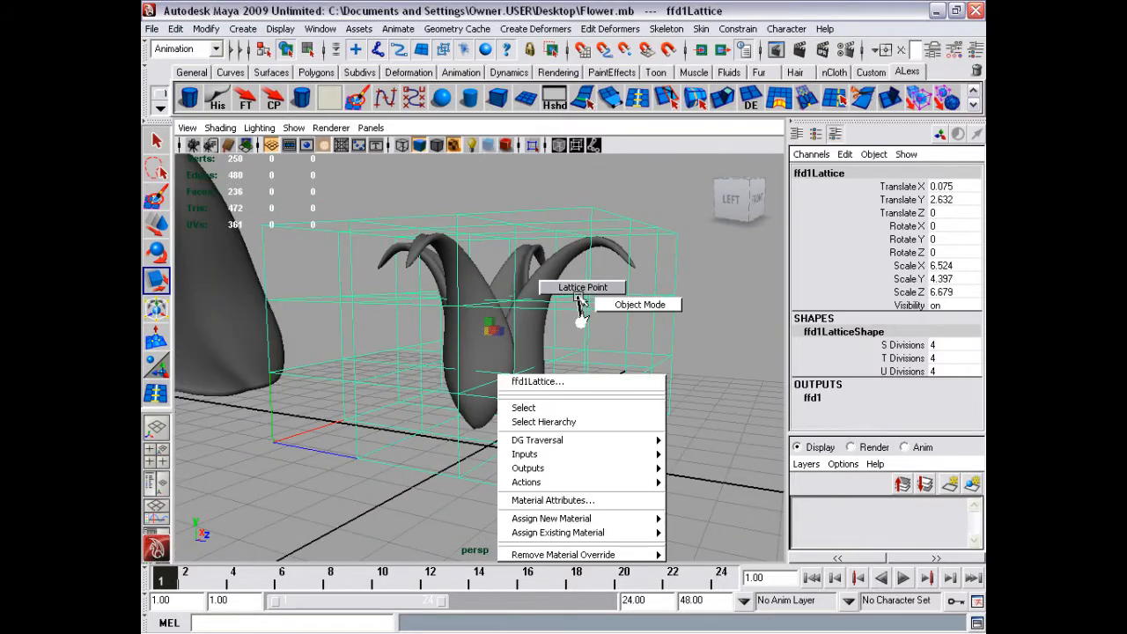
{"action": "right_click_drag", "start_coordinate": [581, 326], "coordinate": [581, 287]}
Pull the bottom lattice points inward to narrow the flower's base into a bud
{"action": "mouse_move", "coordinate": [573, 315]}
{"action": "left_mouse_down", "text": "alt"}
{"action": "mouse_move", "coordinate": [642, 315]}
{"action": "mouse_move", "coordinate": [581, 330]}
{"action": "left_mouse_up", "text": "alt"}
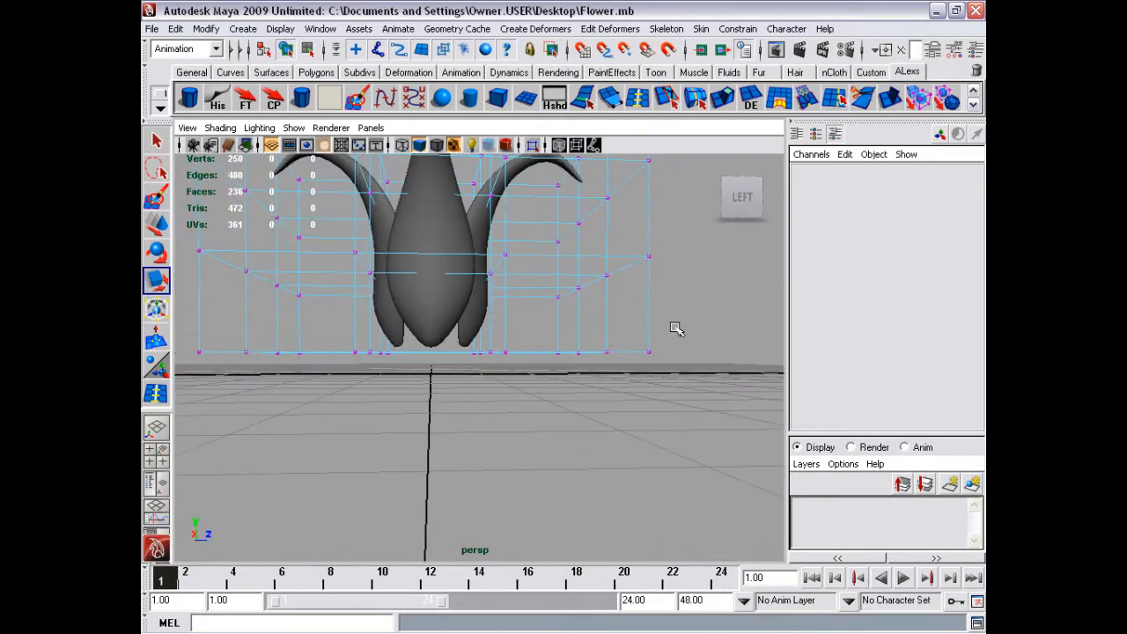
{"action": "mouse_move", "coordinate": [219, 397]}
{"action": "left_mouse_down", "text": "alt"}
{"action": "mouse_move", "coordinate": [425, 368]}
{"action": "mouse_move", "coordinate": [526, 389]}
{"action": "left_mouse_up", "text": "alt"}
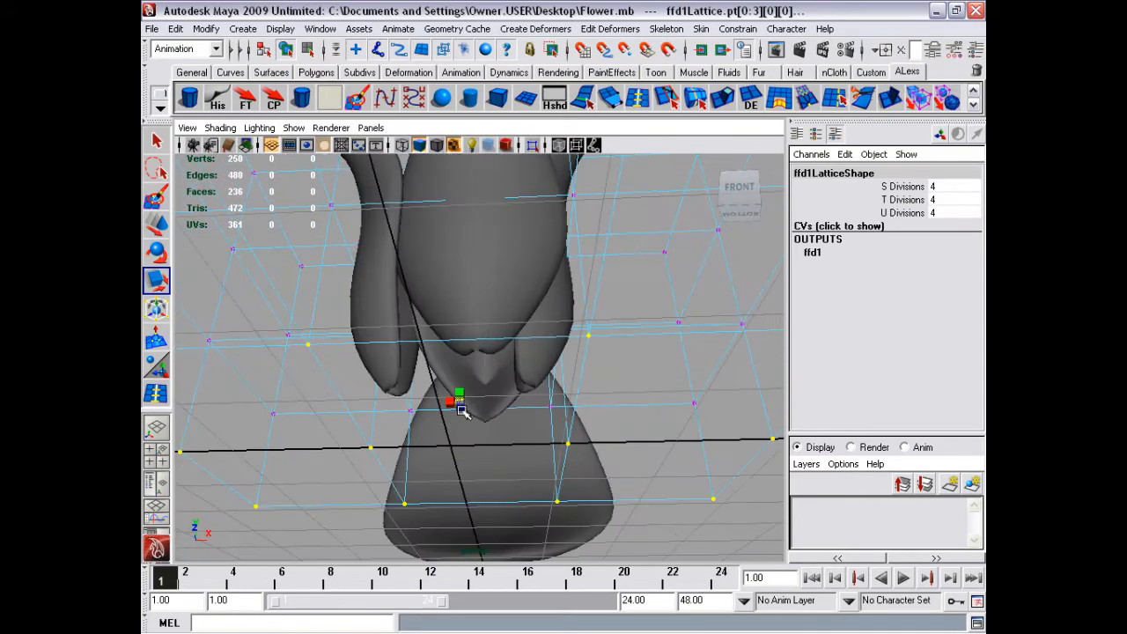
{"action": "left_click_drag", "start_coordinate": [462, 412], "coordinate": [459, 398], "text": "alt"}
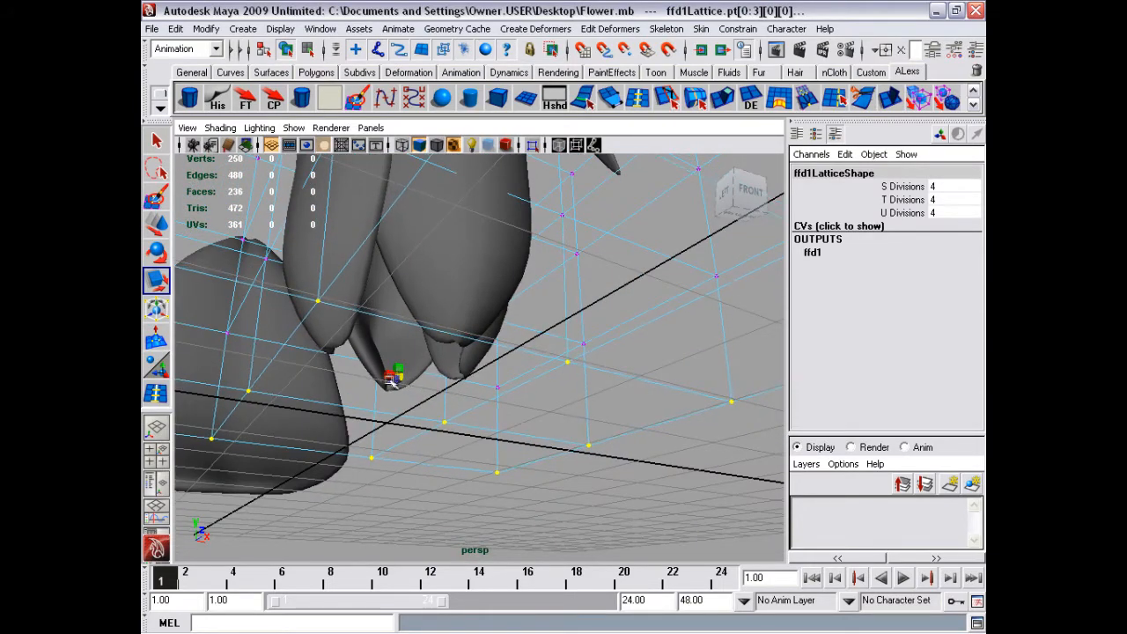
{"action": "middle_click_drag", "start_coordinate": [313, 382], "coordinate": [143, 337]}
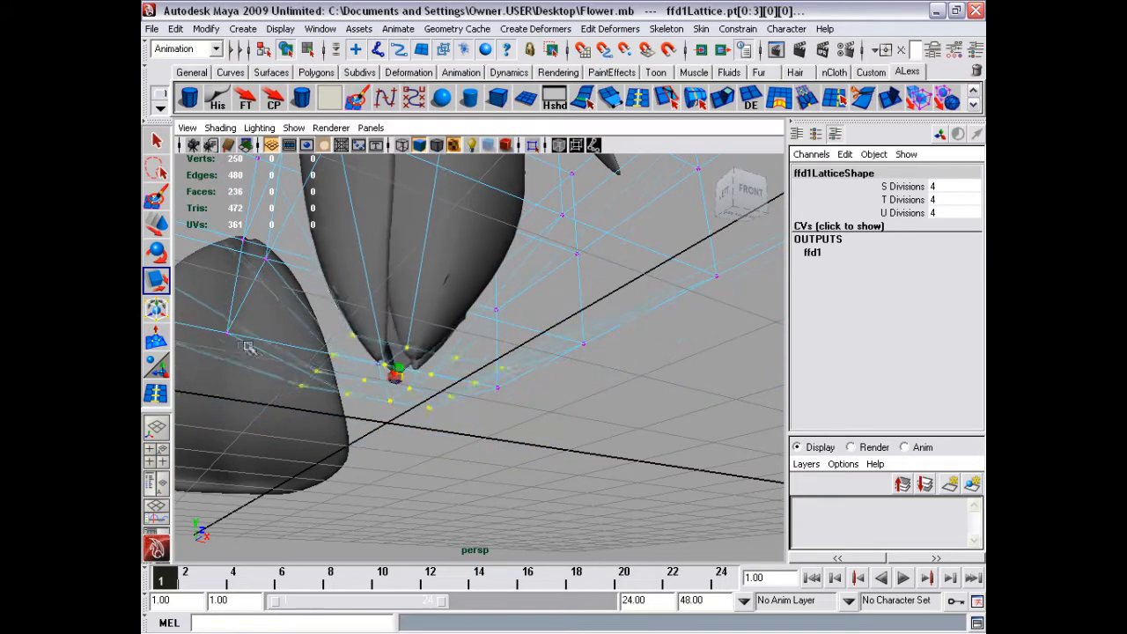
{"action": "mouse_move", "coordinate": [176, 333]}
{"action": "left_mouse_down", "text": "alt"}
{"action": "mouse_move", "coordinate": [344, 276]}
{"action": "mouse_move", "coordinate": [261, 331]}
{"action": "mouse_move", "coordinate": [390, 264]}
{"action": "mouse_move", "coordinate": [279, 282]}
{"action": "left_mouse_up", "text": "alt"}
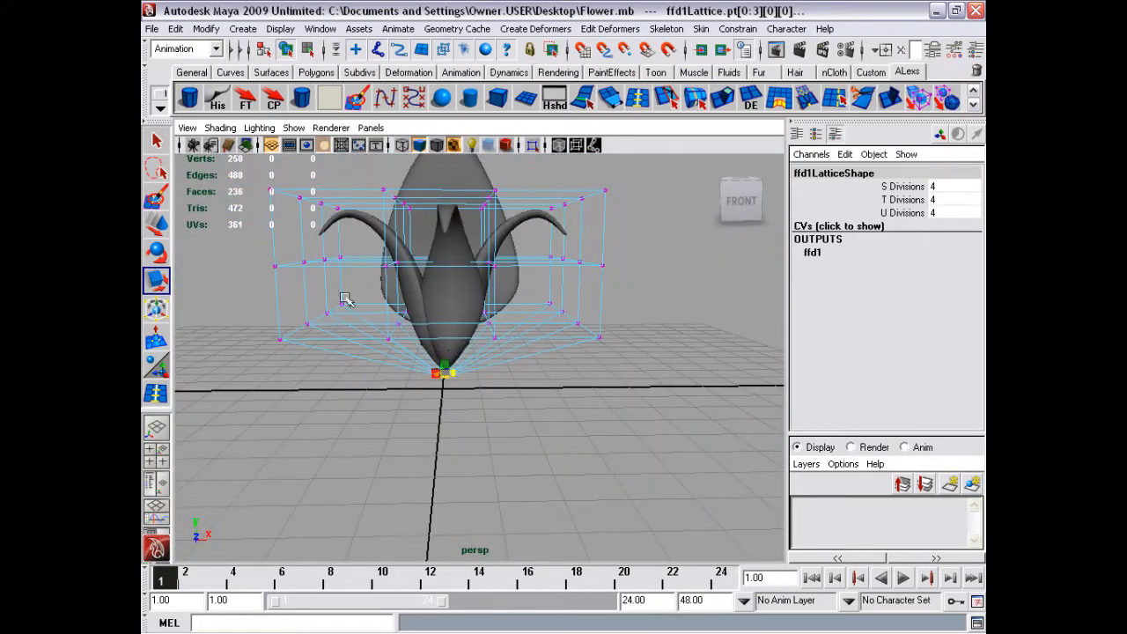
Return the lattice to object mode and remove it so the flower keeps the new shape
{"action": "right_click_drag", "start_coordinate": [545, 272], "coordinate": [602, 241]}
{"action": "mouse_move", "coordinate": [573, 259]}
{"action": "left_mouse_down", "text": "alt"}
{"action": "mouse_move", "coordinate": [592, 285]}
{"action": "mouse_move", "coordinate": [563, 286]}
{"action": "mouse_move", "coordinate": [583, 266]}
{"action": "mouse_move", "coordinate": [475, 317]}
{"action": "mouse_move", "coordinate": [470, 362]}
{"action": "left_mouse_up", "text": "alt"}
{"action": "key", "text": "ctrl+h"}
{"action": "left_click", "coordinate": [475, 317]}
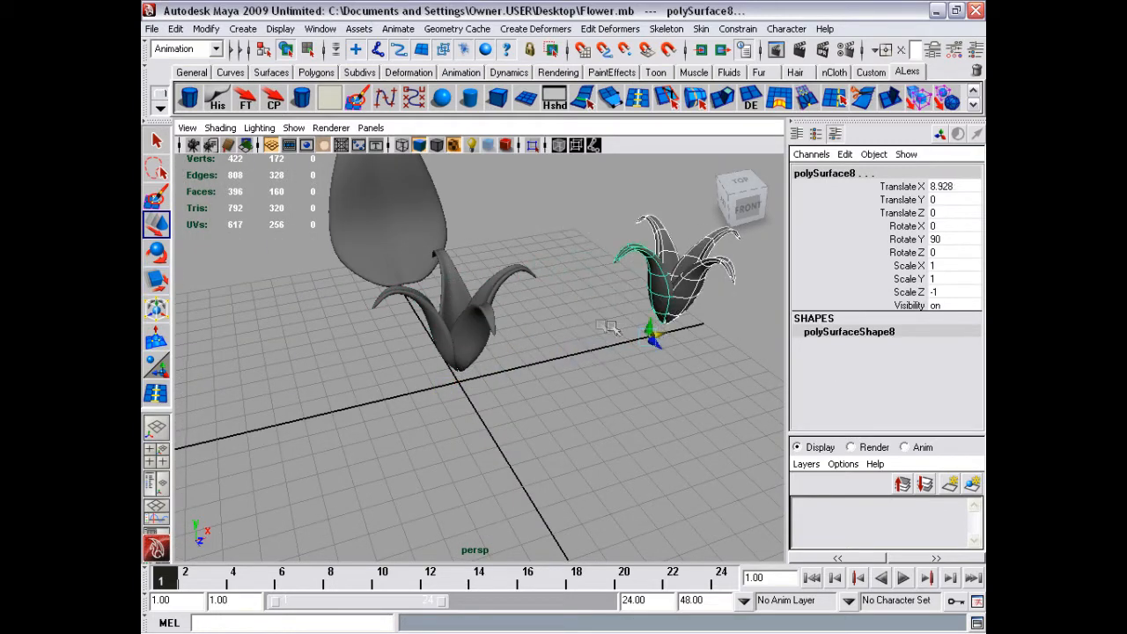
{"action": "left_click", "coordinate": [478, 335]}
{"action": "left_click_drag", "start_coordinate": [478, 335], "coordinate": [459, 337], "text": "alt"}
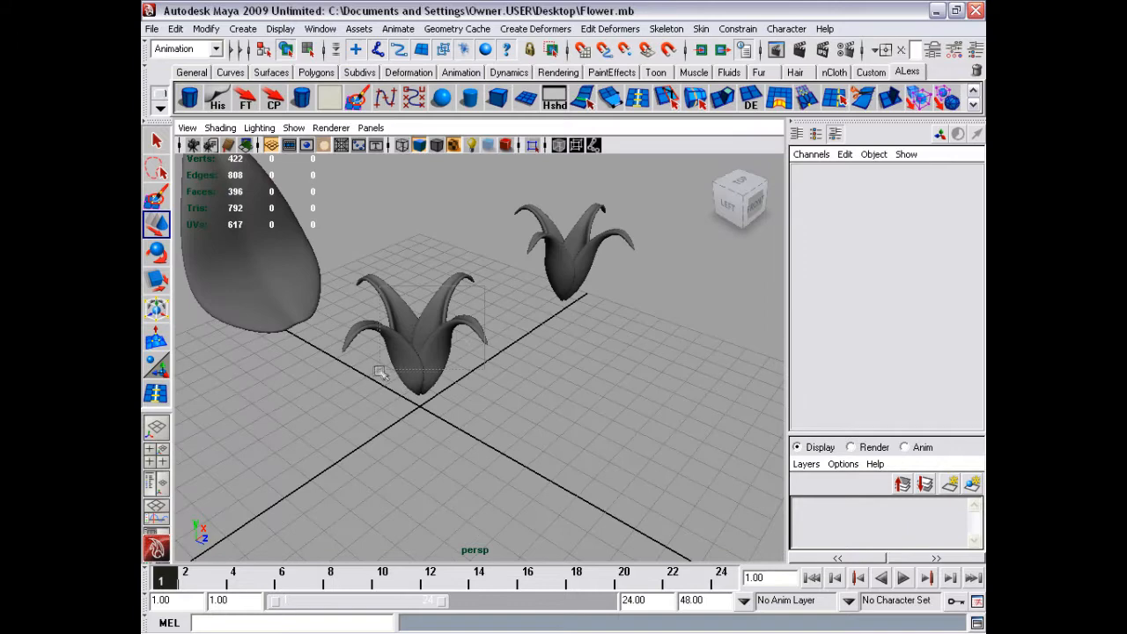
{"action": "left_click", "coordinate": [379, 372]}
{"action": "mouse_move", "coordinate": [403, 402]}
{"action": "left_mouse_down", "text": "alt"}
{"action": "mouse_move", "coordinate": [616, 308]}
{"action": "mouse_move", "coordinate": [563, 330]}
{"action": "mouse_move", "coordinate": [335, 297]}
{"action": "mouse_move", "coordinate": [432, 320]}
{"action": "mouse_move", "coordinate": [609, 314]}
{"action": "mouse_move", "coordinate": [465, 325]}
{"action": "mouse_move", "coordinate": [478, 355]}
{"action": "mouse_move", "coordinate": [516, 312]}
{"action": "mouse_move", "coordinate": [494, 362]}
{"action": "mouse_move", "coordinate": [525, 365]}
{"action": "mouse_move", "coordinate": [495, 327]}
{"action": "mouse_move", "coordinate": [470, 372]}
{"action": "mouse_move", "coordinate": [535, 310]}
{"action": "mouse_move", "coordinate": [503, 294]}
{"action": "left_mouse_up", "text": "alt"}
{"action": "left_click", "coordinate": [560, 341]}
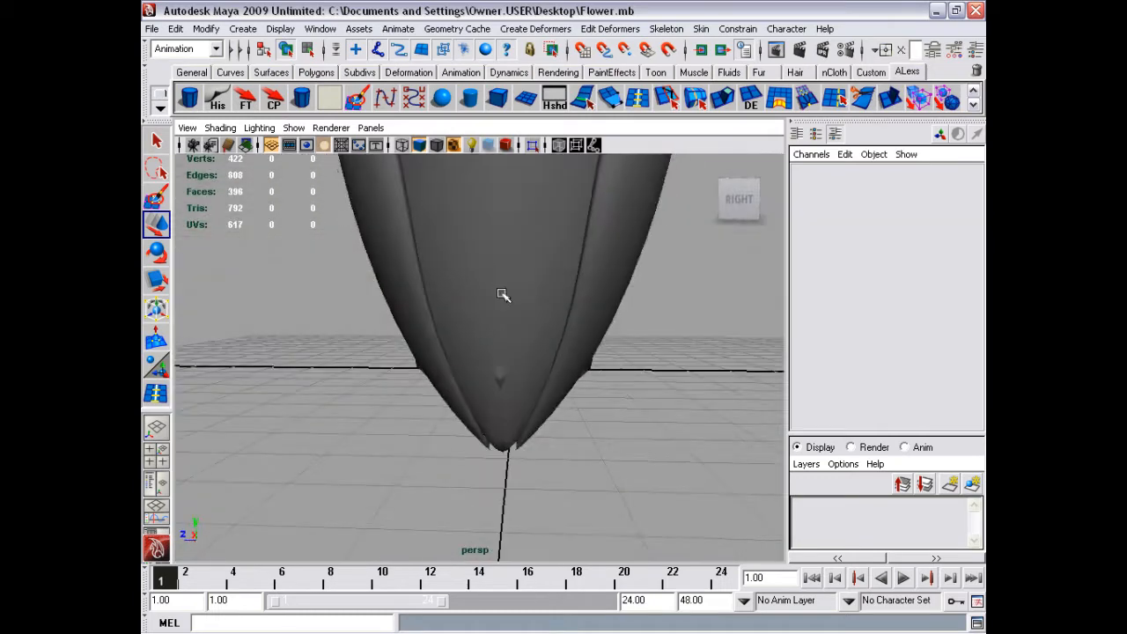
Nudge the base vertices of a petal, its mirrored neighbour and the left petal pair
{"action": "left_click", "coordinate": [503, 304]}
{"action": "mouse_move", "coordinate": [495, 365]}
{"action": "right_mouse_down", "text": "alt"}
{"action": "mouse_move", "coordinate": [500, 388]}
{"action": "mouse_move", "coordinate": [516, 382]}
{"action": "mouse_move", "coordinate": [510, 360]}
{"action": "right_mouse_up", "text": "alt"}
{"action": "mouse_move", "coordinate": [511, 360]}
{"action": "left_mouse_down", "text": "alt"}
{"action": "mouse_move", "coordinate": [487, 379]}
{"action": "mouse_move", "coordinate": [496, 372]}
{"action": "mouse_move", "coordinate": [442, 335]}
{"action": "mouse_move", "coordinate": [505, 276]}
{"action": "mouse_move", "coordinate": [604, 246]}
{"action": "left_mouse_up", "text": "alt"}
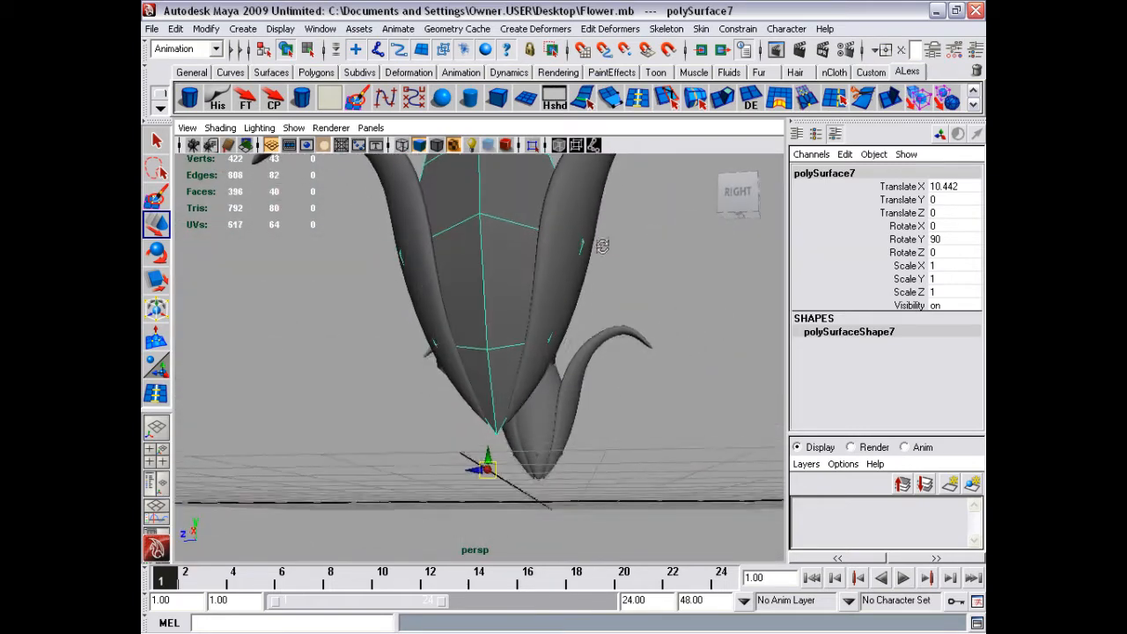
{"action": "left_click_drag", "start_coordinate": [474, 311], "coordinate": [497, 335], "text": "alt"}
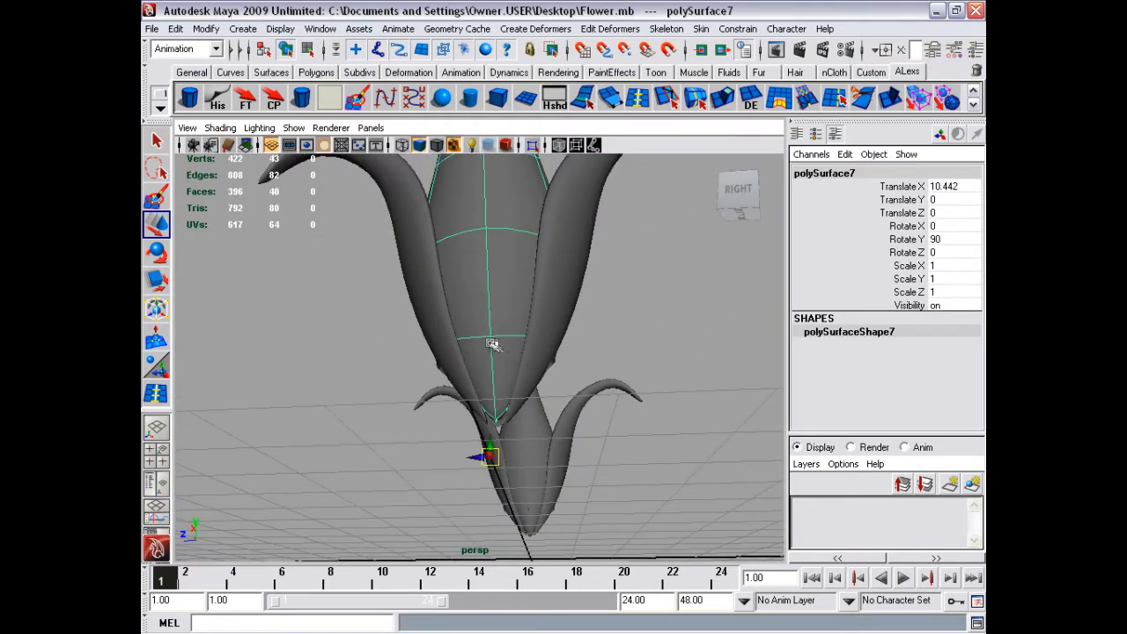
{"action": "key", "text": "ctrl+shift+d"}
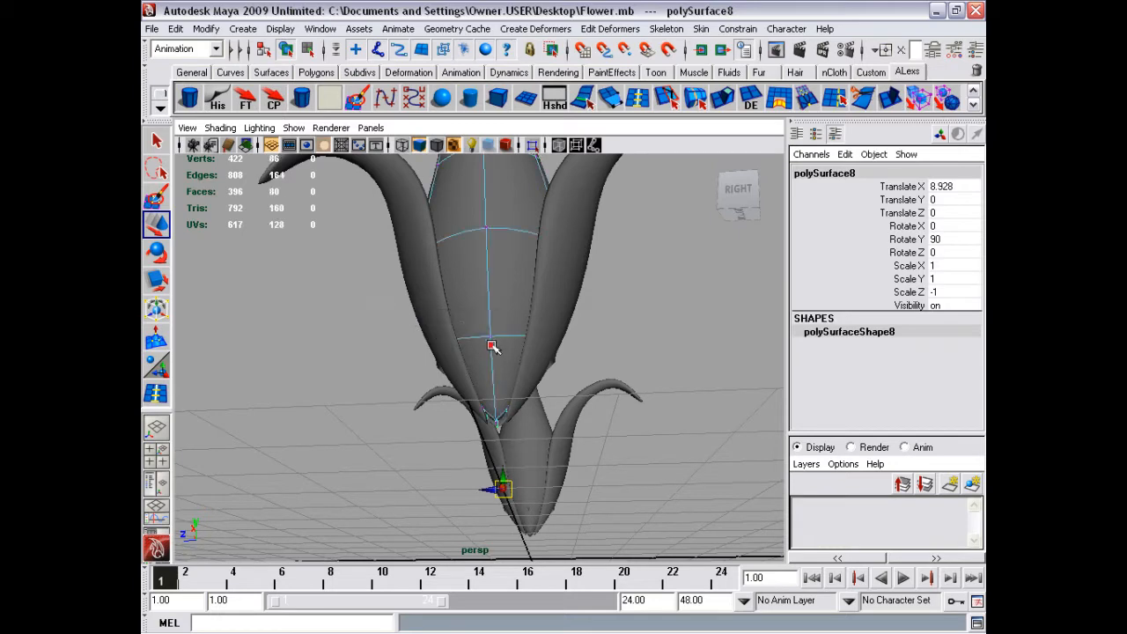
{"action": "left_click", "coordinate": [492, 346]}
{"action": "mouse_move", "coordinate": [491, 346]}
{"action": "left_mouse_down", "text": "alt"}
{"action": "mouse_move", "coordinate": [475, 434]}
{"action": "mouse_move", "coordinate": [355, 353]}
{"action": "mouse_move", "coordinate": [478, 347]}
{"action": "left_mouse_up", "text": "alt"}
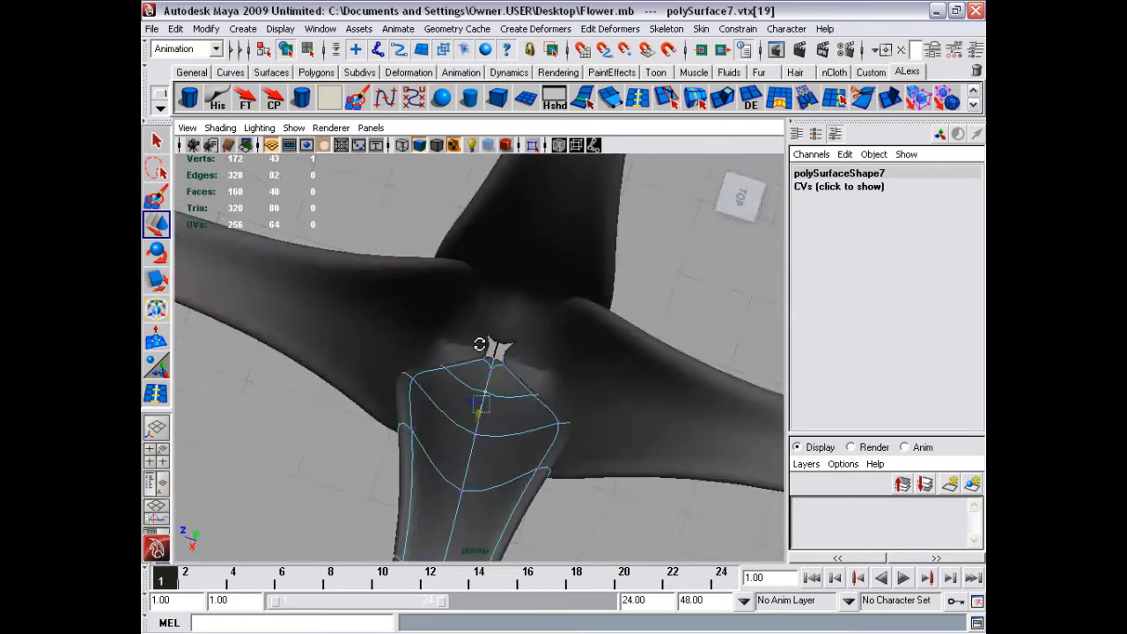
{"action": "left_click", "coordinate": [397, 364]}
{"action": "mouse_move", "coordinate": [397, 365]}
{"action": "left_mouse_down", "text": "alt"}
{"action": "mouse_move", "coordinate": [414, 345]}
{"action": "mouse_move", "coordinate": [423, 370]}
{"action": "mouse_move", "coordinate": [462, 326]}
{"action": "left_mouse_up", "text": "alt"}
{"action": "left_click", "coordinate": [422, 370]}
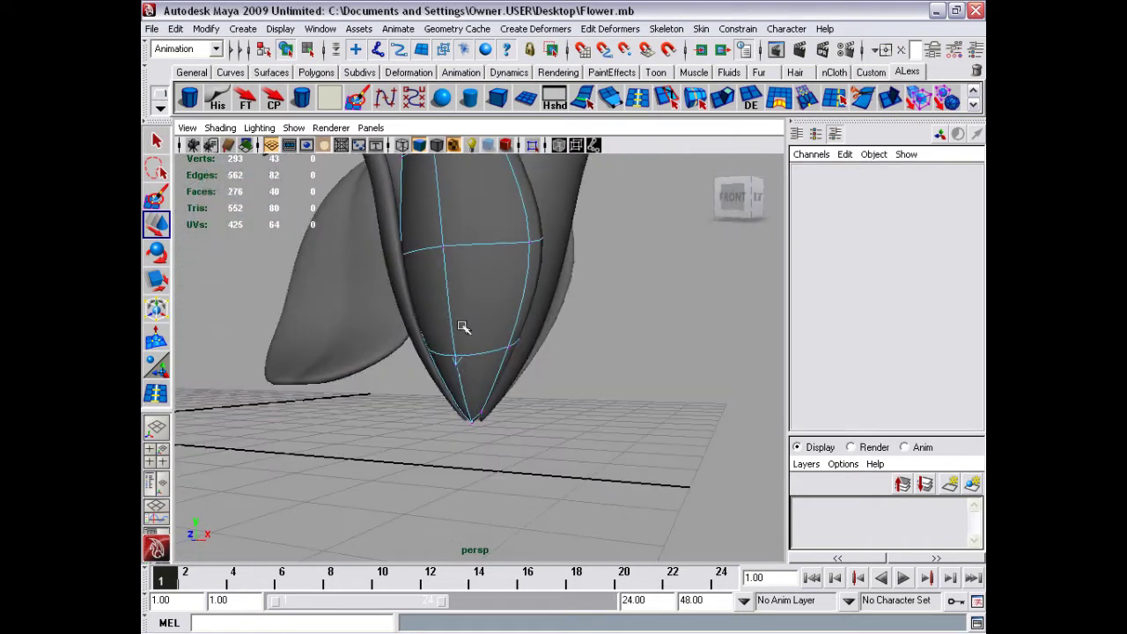
{"action": "left_click", "coordinate": [457, 369]}
{"action": "mouse_move", "coordinate": [457, 369]}
{"action": "left_mouse_down", "text": "alt"}
{"action": "mouse_move", "coordinate": [449, 437]}
{"action": "mouse_move", "coordinate": [365, 359]}
{"action": "mouse_move", "coordinate": [432, 359]}
{"action": "mouse_move", "coordinate": [452, 427]}
{"action": "mouse_move", "coordinate": [431, 411]}
{"action": "mouse_move", "coordinate": [470, 352]}
{"action": "mouse_move", "coordinate": [460, 377]}
{"action": "mouse_move", "coordinate": [590, 345]}
{"action": "mouse_move", "coordinate": [666, 355]}
{"action": "mouse_move", "coordinate": [501, 329]}
{"action": "left_mouse_up", "text": "alt"}
{"action": "left_click", "coordinate": [368, 379]}
{"action": "left_click", "coordinate": [428, 392]}
Adjust another petal's base vertex in vertex mode and check the flower centre
{"action": "left_click", "coordinate": [503, 371]}
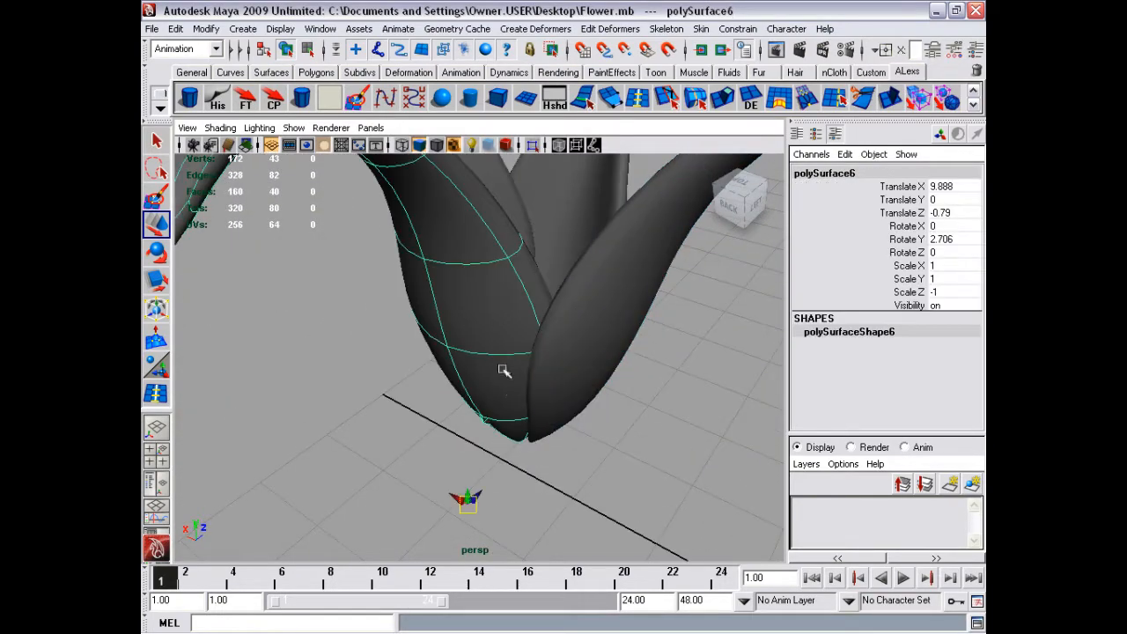
{"action": "key", "text": "F8"}
{"action": "mouse_move", "coordinate": [503, 370]}
{"action": "left_mouse_down", "text": "alt"}
{"action": "mouse_move", "coordinate": [515, 396]}
{"action": "mouse_move", "coordinate": [528, 393]}
{"action": "mouse_move", "coordinate": [500, 431]}
{"action": "mouse_move", "coordinate": [465, 352]}
{"action": "left_mouse_up", "text": "alt"}
{"action": "left_click", "coordinate": [516, 402]}
{"action": "left_click", "coordinate": [541, 323]}
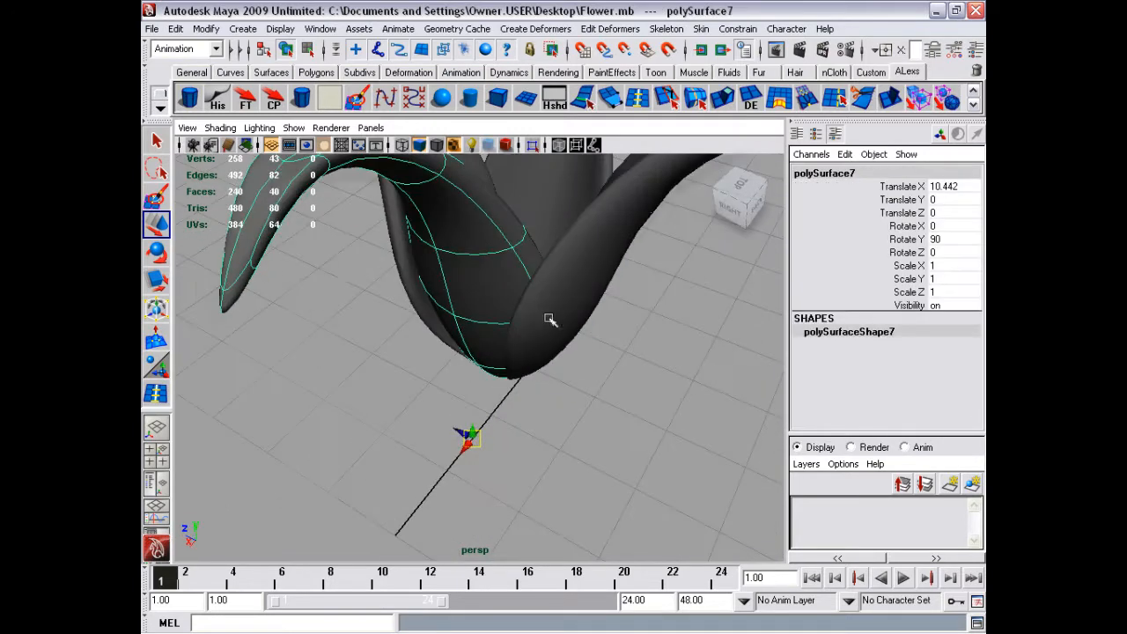
{"action": "mouse_move", "coordinate": [541, 322]}
{"action": "left_mouse_down", "text": "alt"}
{"action": "mouse_move", "coordinate": [516, 352]}
{"action": "mouse_move", "coordinate": [585, 438]}
{"action": "mouse_move", "coordinate": [568, 378]}
{"action": "left_mouse_up", "text": "alt"}
{"action": "left_click", "coordinate": [585, 438]}
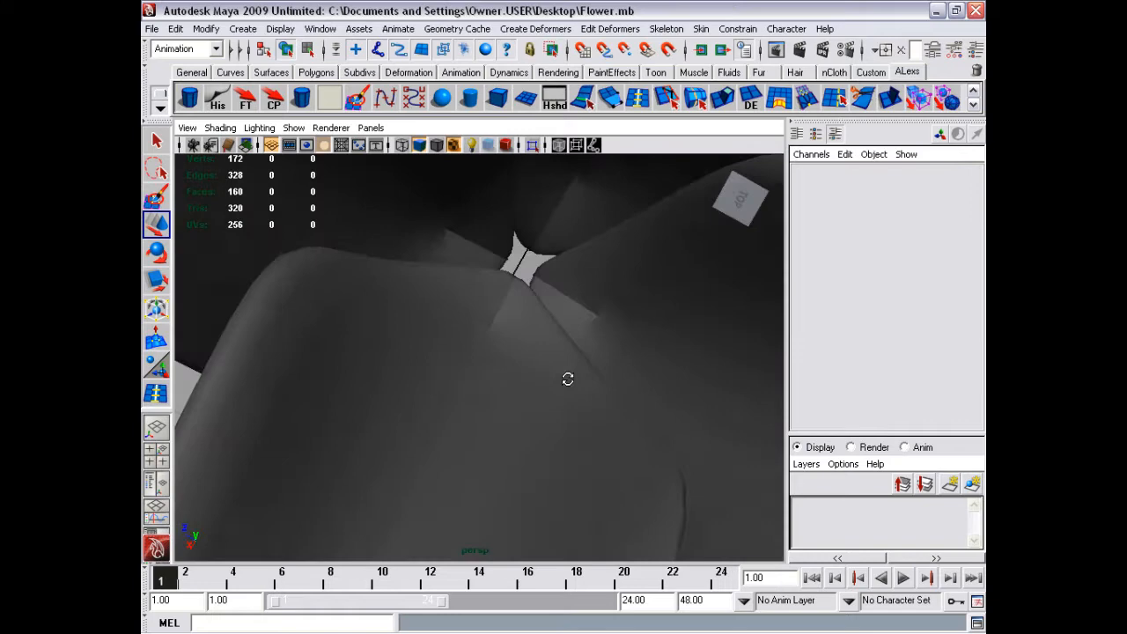
{"action": "middle_click_drag", "start_coordinate": [569, 377], "coordinate": [639, 340], "text": "alt"}
{"action": "right_click_drag", "start_coordinate": [639, 340], "coordinate": [477, 306], "text": "alt"}
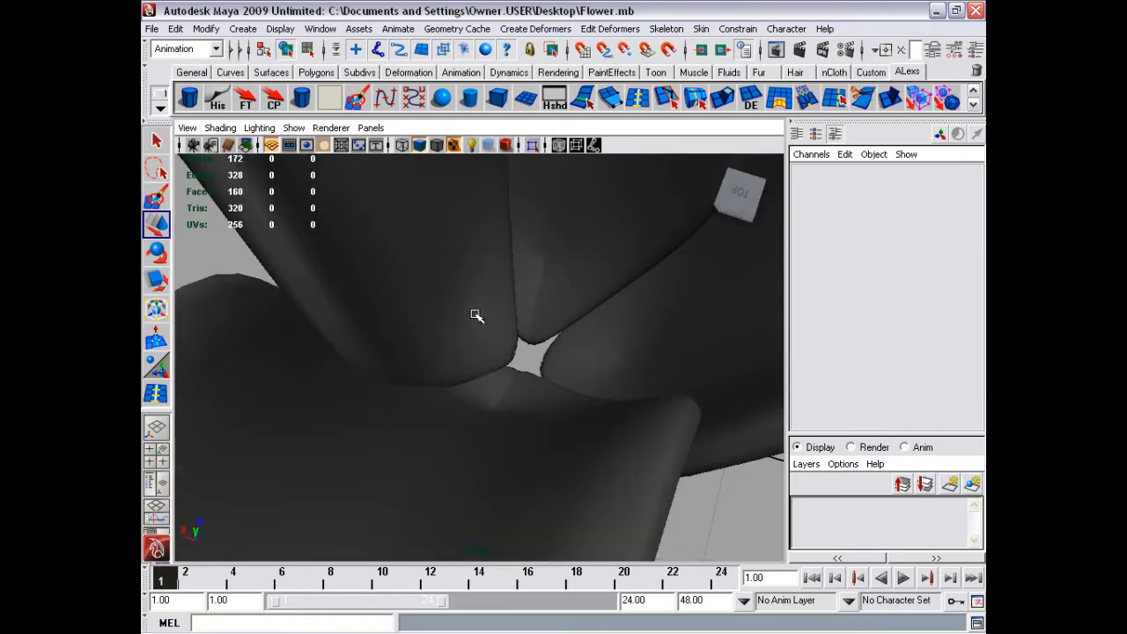
Tweak a vertex on one petal's edge, checking it from below and above
{"action": "left_click", "coordinate": [476, 315]}
{"action": "mouse_move", "coordinate": [477, 315]}
{"action": "left_mouse_down", "text": "alt"}
{"action": "mouse_move", "coordinate": [576, 305]}
{"action": "mouse_move", "coordinate": [637, 254]}
{"action": "left_mouse_up", "text": "alt"}
{"action": "right_click_drag", "start_coordinate": [636, 254], "coordinate": [367, 265], "text": "alt"}
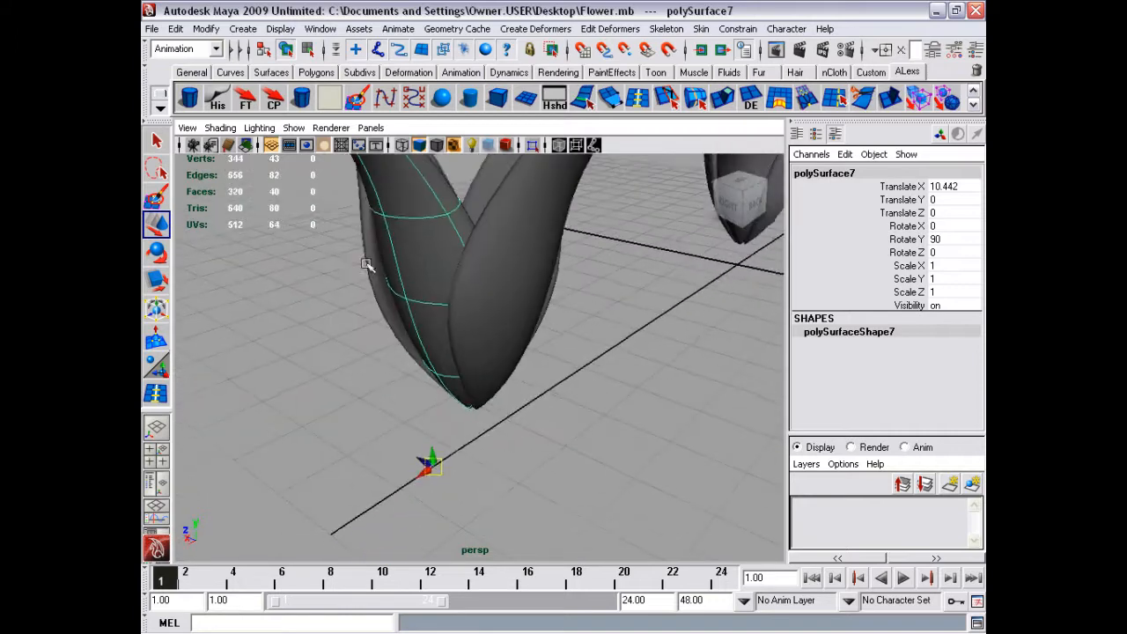
{"action": "left_click_drag", "start_coordinate": [367, 265], "coordinate": [358, 148], "text": "alt"}
{"action": "mouse_move", "coordinate": [484, 431]}
{"action": "left_mouse_down", "text": "alt"}
{"action": "mouse_move", "coordinate": [563, 445]}
{"action": "mouse_move", "coordinate": [496, 440]}
{"action": "left_mouse_up", "text": "alt"}
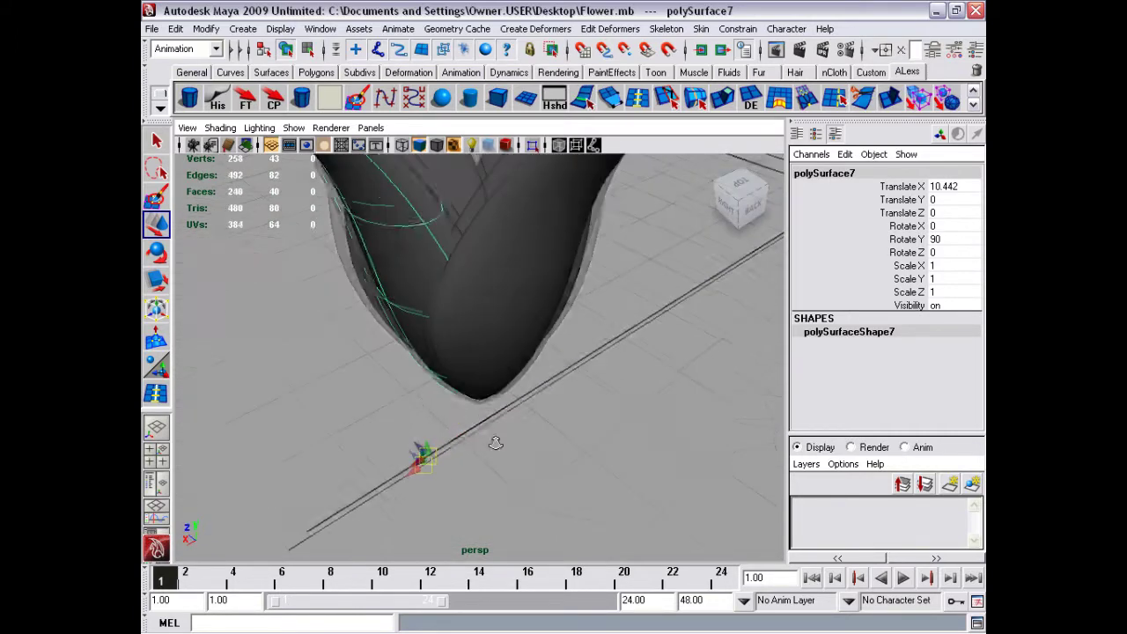
{"action": "left_click_drag", "start_coordinate": [340, 252], "coordinate": [360, 307], "text": "alt"}
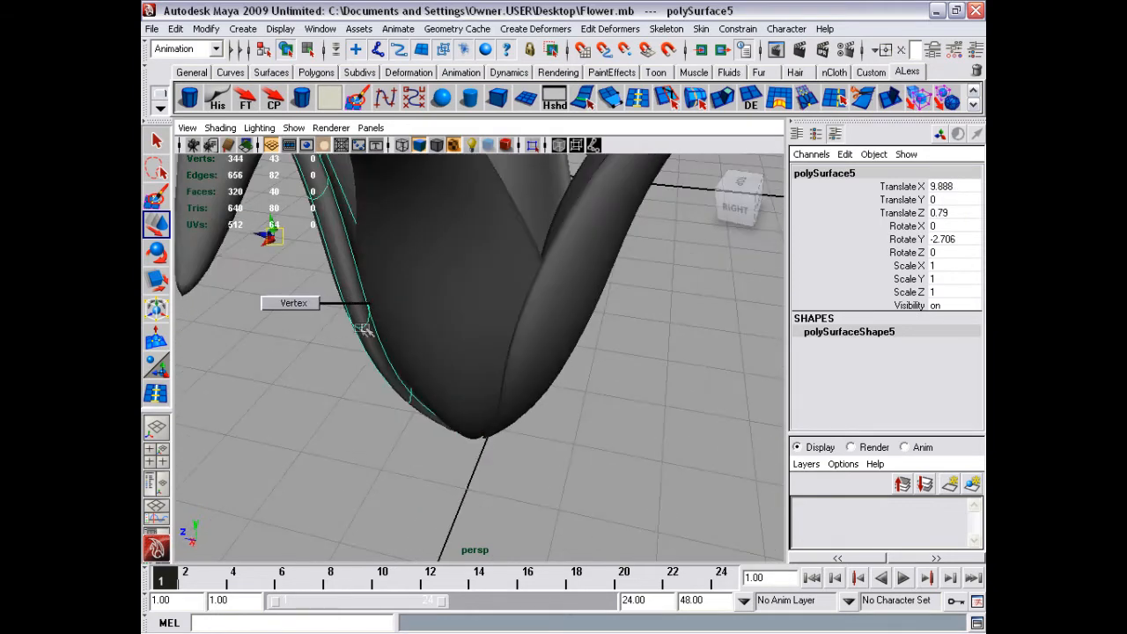
{"action": "right_click_drag", "start_coordinate": [360, 307], "coordinate": [290, 302]}
{"action": "mouse_move", "coordinate": [291, 302]}
{"action": "left_mouse_down", "text": "alt"}
{"action": "mouse_move", "coordinate": [379, 356]}
{"action": "mouse_move", "coordinate": [367, 377]}
{"action": "mouse_move", "coordinate": [350, 349]}
{"action": "left_mouse_up", "text": "alt"}
{"action": "left_click", "coordinate": [366, 342]}
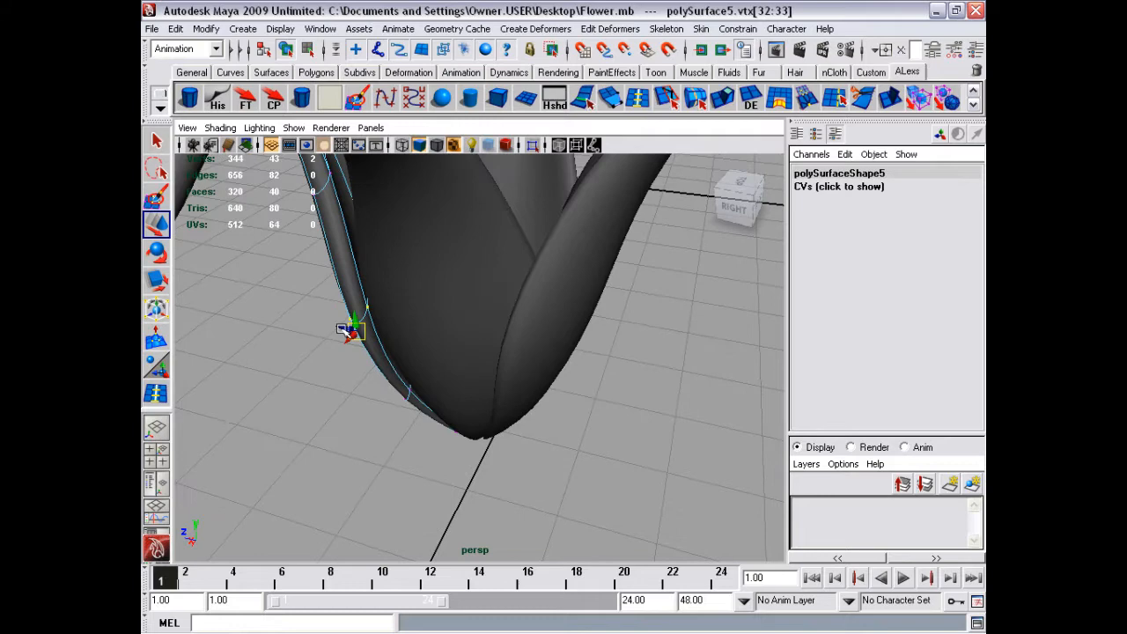
{"action": "mouse_move", "coordinate": [364, 342]}
{"action": "left_mouse_down", "text": "alt"}
{"action": "mouse_move", "coordinate": [455, 354]}
{"action": "mouse_move", "coordinate": [470, 305]}
{"action": "mouse_move", "coordinate": [384, 405]}
{"action": "left_mouse_up", "text": "alt"}
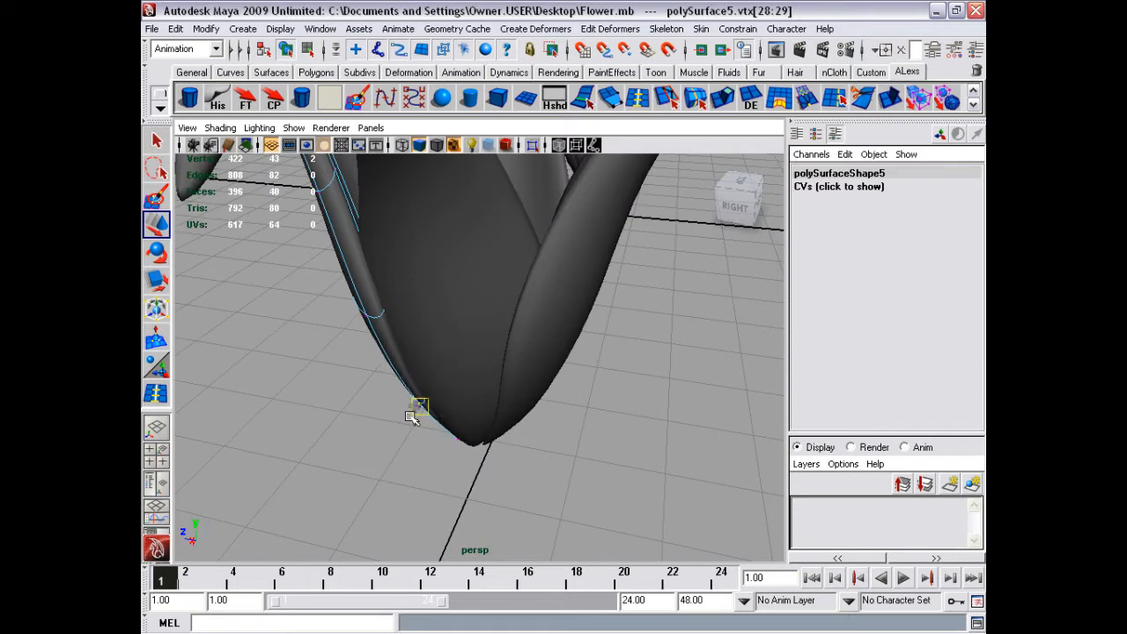
{"action": "mouse_move", "coordinate": [474, 375]}
{"action": "left_mouse_down", "text": "alt"}
{"action": "mouse_move", "coordinate": [636, 344]}
{"action": "mouse_move", "coordinate": [481, 407]}
{"action": "mouse_move", "coordinate": [608, 432]}
{"action": "mouse_move", "coordinate": [554, 365]}
{"action": "mouse_move", "coordinate": [593, 438]}
{"action": "mouse_move", "coordinate": [418, 305]}
{"action": "mouse_move", "coordinate": [510, 332]}
{"action": "left_mouse_up", "text": "alt"}
{"action": "left_click", "coordinate": [608, 432]}
{"action": "right_click_drag", "start_coordinate": [511, 332], "coordinate": [344, 269], "text": "alt"}
{"action": "mouse_move", "coordinate": [344, 268]}
{"action": "left_mouse_down", "text": "alt"}
{"action": "mouse_move", "coordinate": [495, 290]}
{"action": "mouse_move", "coordinate": [476, 326]}
{"action": "mouse_move", "coordinate": [533, 397]}
{"action": "left_mouse_up", "text": "alt"}
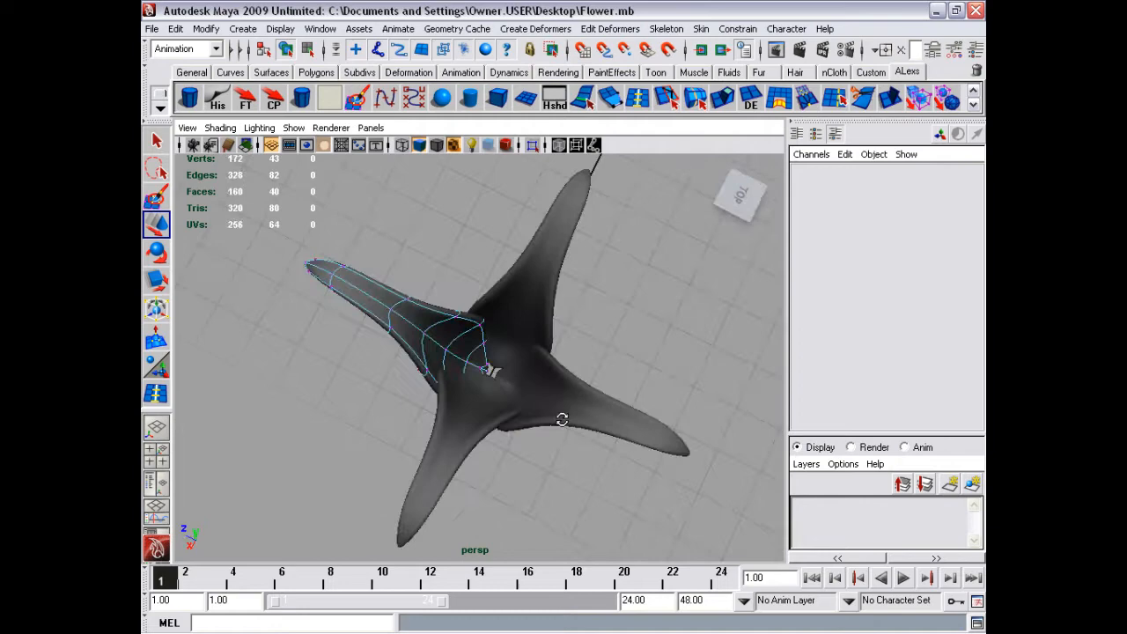
{"action": "mouse_move", "coordinate": [561, 419]}
{"action": "left_mouse_down", "text": "alt"}
{"action": "mouse_move", "coordinate": [567, 313]}
{"action": "mouse_move", "coordinate": [390, 296]}
{"action": "mouse_move", "coordinate": [416, 324]}
{"action": "left_mouse_up", "text": "alt"}
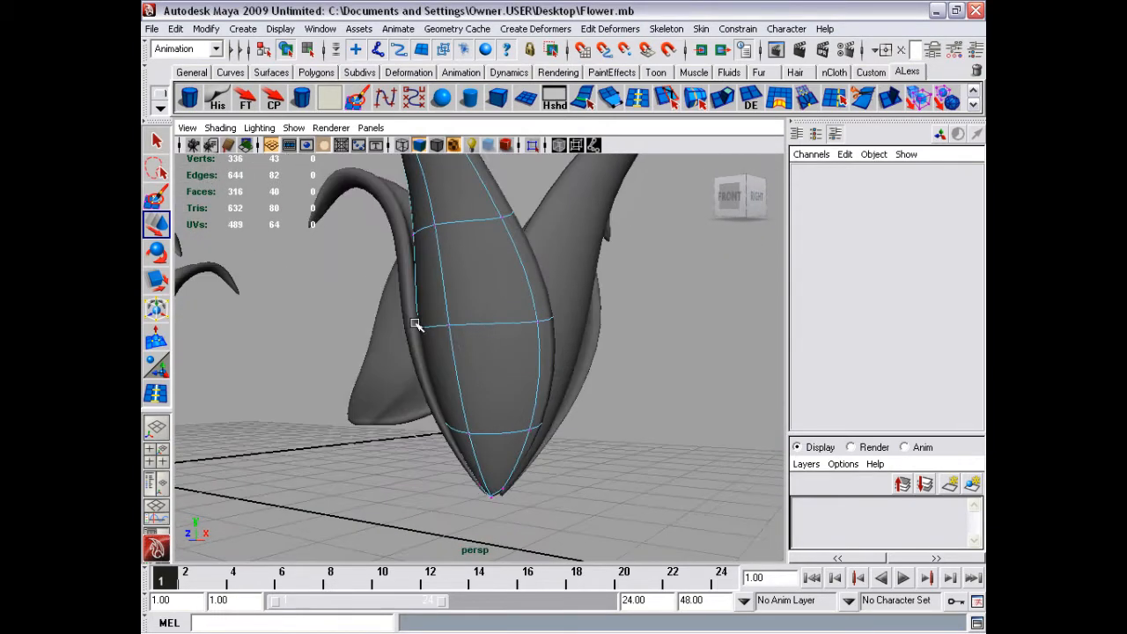
Move successive pairs of edge vertices along the curled left petal
{"action": "left_click", "coordinate": [415, 324]}
{"action": "right_click_drag", "start_coordinate": [417, 324], "coordinate": [378, 320]}
{"action": "mouse_move", "coordinate": [410, 318]}
{"action": "left_mouse_down"}
{"action": "mouse_move", "coordinate": [382, 345]}
{"action": "mouse_move", "coordinate": [422, 372]}
{"action": "mouse_move", "coordinate": [414, 352]}
{"action": "mouse_move", "coordinate": [390, 372]}
{"action": "mouse_move", "coordinate": [649, 375]}
{"action": "mouse_move", "coordinate": [695, 399]}
{"action": "mouse_move", "coordinate": [601, 367]}
{"action": "left_mouse_up"}
{"action": "left_click", "coordinate": [490, 428]}
{"action": "mouse_move", "coordinate": [515, 421]}
{"action": "left_mouse_down", "text": "alt"}
{"action": "mouse_move", "coordinate": [490, 429]}
{"action": "mouse_move", "coordinate": [533, 411]}
{"action": "mouse_move", "coordinate": [535, 428]}
{"action": "mouse_move", "coordinate": [462, 408]}
{"action": "left_mouse_up", "text": "alt"}
{"action": "left_click", "coordinate": [458, 383]}
{"action": "mouse_move", "coordinate": [513, 369]}
{"action": "left_mouse_down", "text": "alt"}
{"action": "mouse_move", "coordinate": [458, 383]}
{"action": "mouse_move", "coordinate": [429, 361]}
{"action": "mouse_move", "coordinate": [490, 372]}
{"action": "mouse_move", "coordinate": [345, 308]}
{"action": "mouse_move", "coordinate": [280, 371]}
{"action": "mouse_move", "coordinate": [578, 357]}
{"action": "left_mouse_up", "text": "alt"}
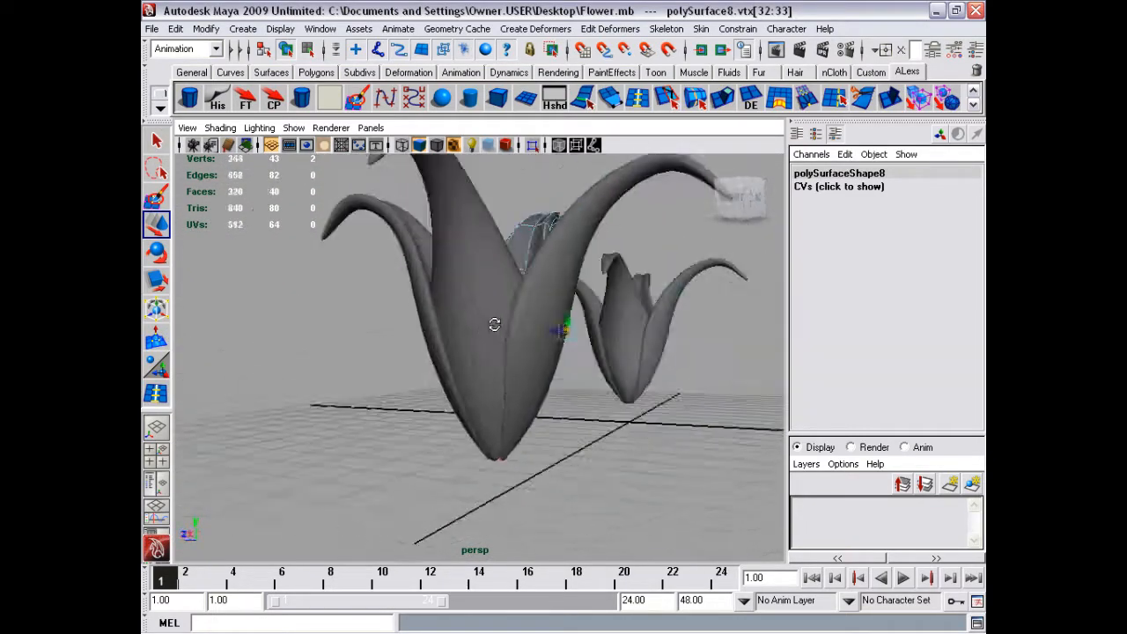
Set the leaf group's Scale Z to -1 so the leaf mirrors at normal length
{"action": "key", "text": "F8"}
{"action": "mouse_move", "coordinate": [578, 357]}
{"action": "left_mouse_down", "text": "alt"}
{"action": "mouse_move", "coordinate": [636, 372]}
{"action": "mouse_move", "coordinate": [458, 353]}
{"action": "left_mouse_up", "text": "alt"}
{"action": "left_click", "coordinate": [641, 380]}
{"action": "left_click", "coordinate": [370, 299]}
{"action": "left_click_drag", "start_coordinate": [369, 299], "coordinate": [368, 316], "text": "alt"}
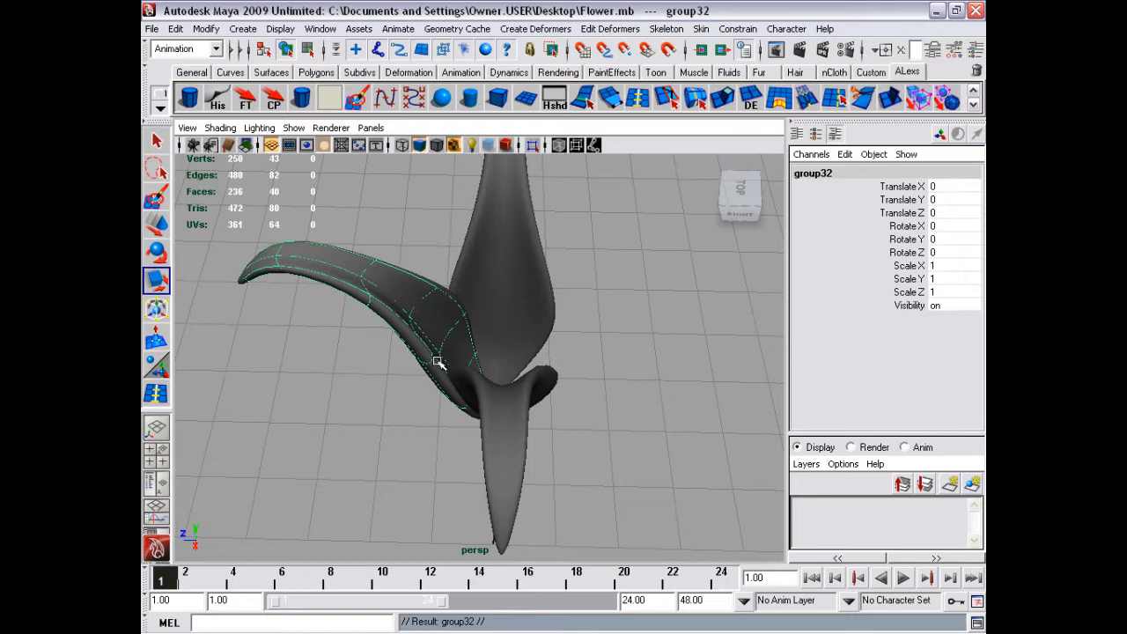
{"action": "left_click_drag", "start_coordinate": [438, 361], "coordinate": [473, 403], "text": "alt"}
{"action": "right_click_drag", "start_coordinate": [473, 403], "coordinate": [359, 339], "text": "alt"}
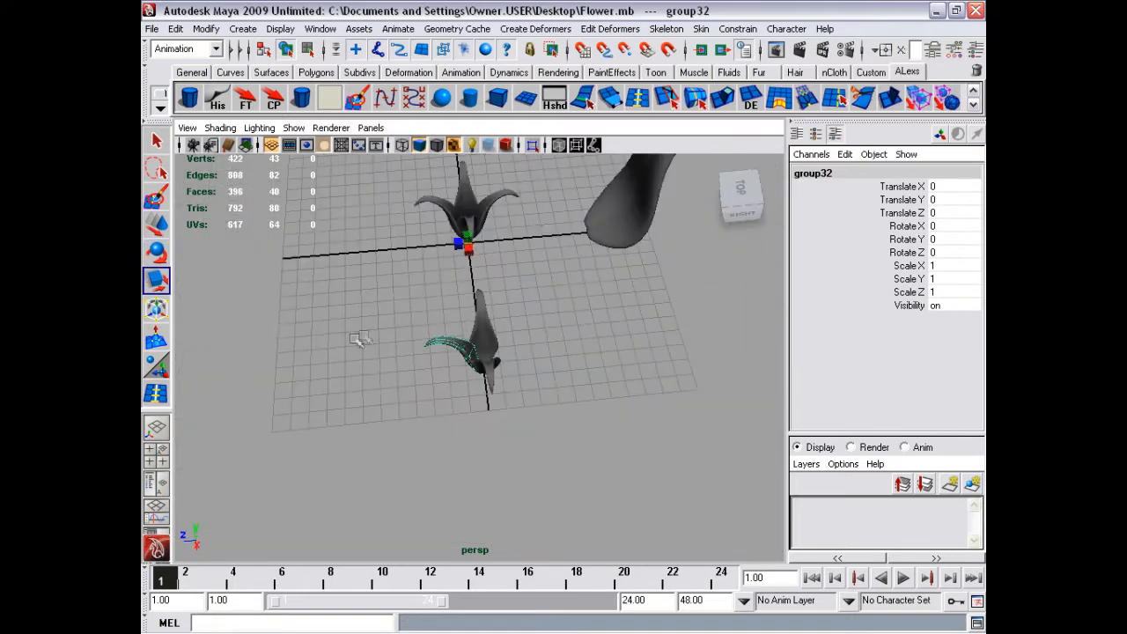
{"action": "double_click", "coordinate": [948, 291]}
{"action": "type", "text": "-1"}
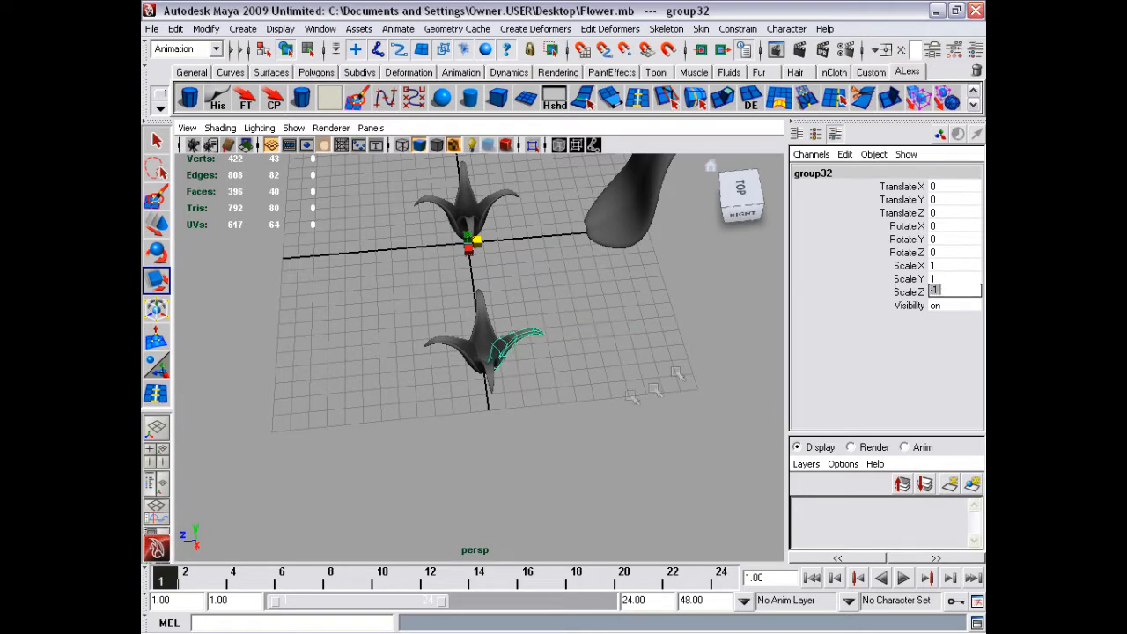
{"action": "key", "text": "Return"}
{"action": "key", "text": "f"}
Move vertex vtx[32] on a petal to tidy the flower's base
{"action": "mouse_move", "coordinate": [616, 335]}
{"action": "left_mouse_down", "text": "alt"}
{"action": "mouse_move", "coordinate": [646, 313]}
{"action": "mouse_move", "coordinate": [687, 358]}
{"action": "left_mouse_up", "text": "alt"}
{"action": "left_click", "coordinate": [599, 349]}
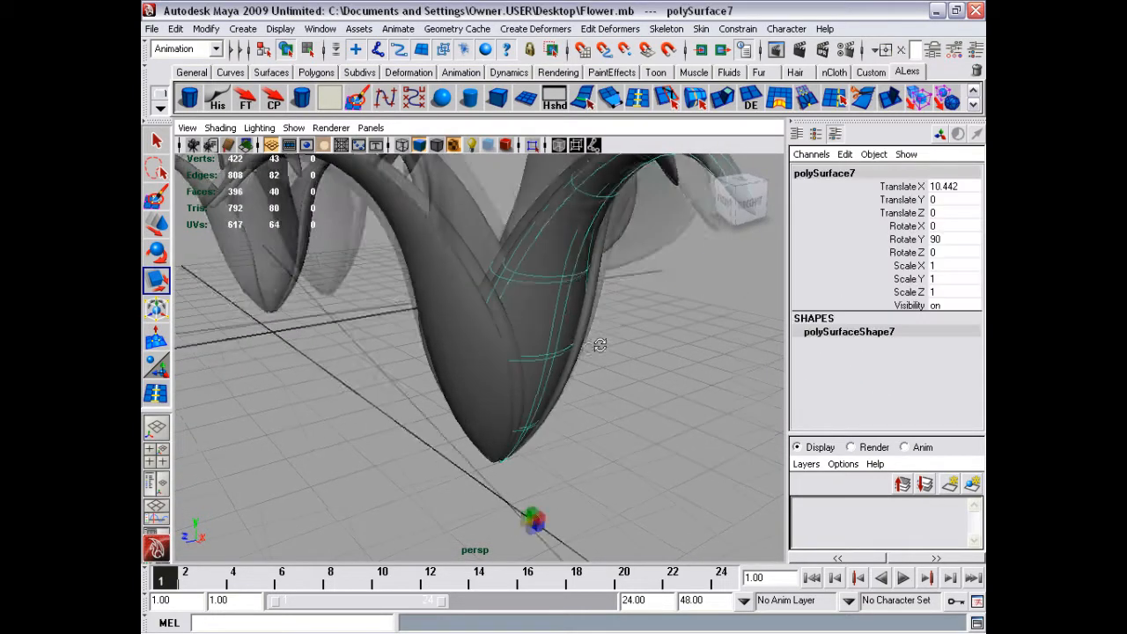
{"action": "mouse_move", "coordinate": [598, 349]}
{"action": "left_mouse_down", "text": "alt"}
{"action": "mouse_move", "coordinate": [607, 347]}
{"action": "mouse_move", "coordinate": [556, 372]}
{"action": "mouse_move", "coordinate": [568, 399]}
{"action": "mouse_move", "coordinate": [511, 385]}
{"action": "mouse_move", "coordinate": [628, 378]}
{"action": "mouse_move", "coordinate": [603, 464]}
{"action": "mouse_move", "coordinate": [598, 401]}
{"action": "left_mouse_up", "text": "alt"}
{"action": "key", "text": "F9"}
{"action": "left_click", "coordinate": [583, 354]}
{"action": "right_click_drag", "start_coordinate": [599, 402], "coordinate": [596, 338], "text": "alt"}
{"action": "left_click_drag", "start_coordinate": [595, 339], "coordinate": [672, 372], "text": "alt"}
{"action": "right_click_drag", "start_coordinate": [672, 372], "coordinate": [410, 319], "text": "alt"}
{"action": "mouse_move", "coordinate": [410, 320]}
{"action": "left_mouse_down", "text": "alt"}
{"action": "mouse_move", "coordinate": [554, 347]}
{"action": "mouse_move", "coordinate": [515, 293]}
{"action": "left_mouse_up", "text": "alt"}
Select the centre, base and left petals together
{"action": "left_click", "coordinate": [515, 293]}
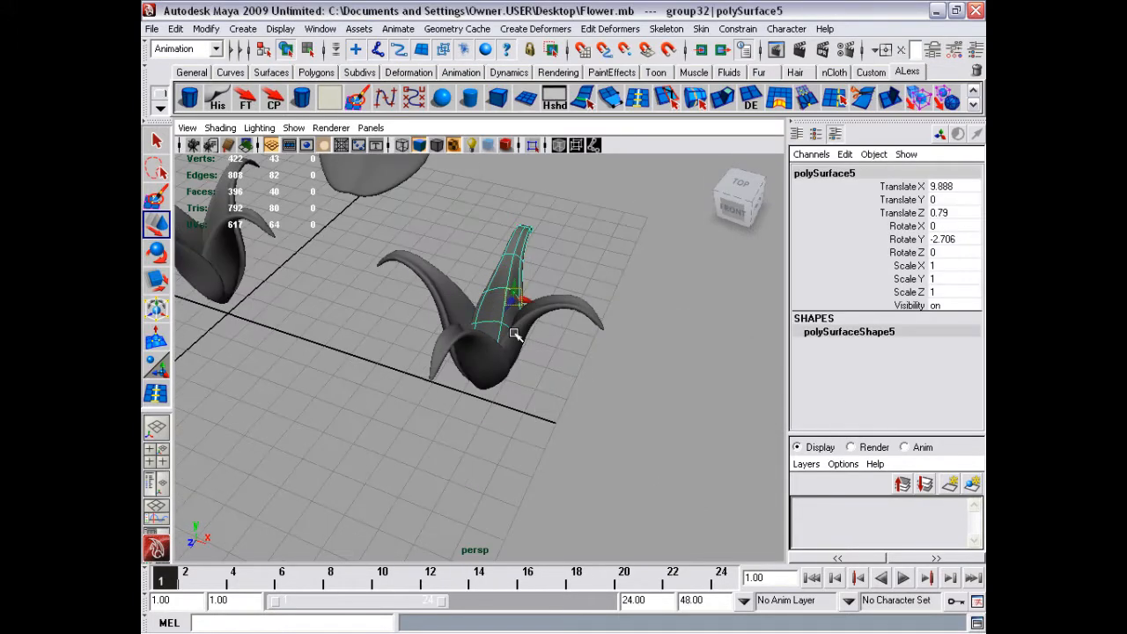
{"action": "left_click", "coordinate": [471, 352], "text": "shift"}
{"action": "mouse_move", "coordinate": [471, 352]}
{"action": "left_mouse_down", "text": "alt"}
{"action": "mouse_move", "coordinate": [493, 334]}
{"action": "mouse_move", "coordinate": [473, 301]}
{"action": "left_mouse_up", "text": "alt"}
Add the fourth petal and create a 4×4×4 lattice deformer around the flower
{"action": "left_click", "coordinate": [487, 300], "text": "shift"}
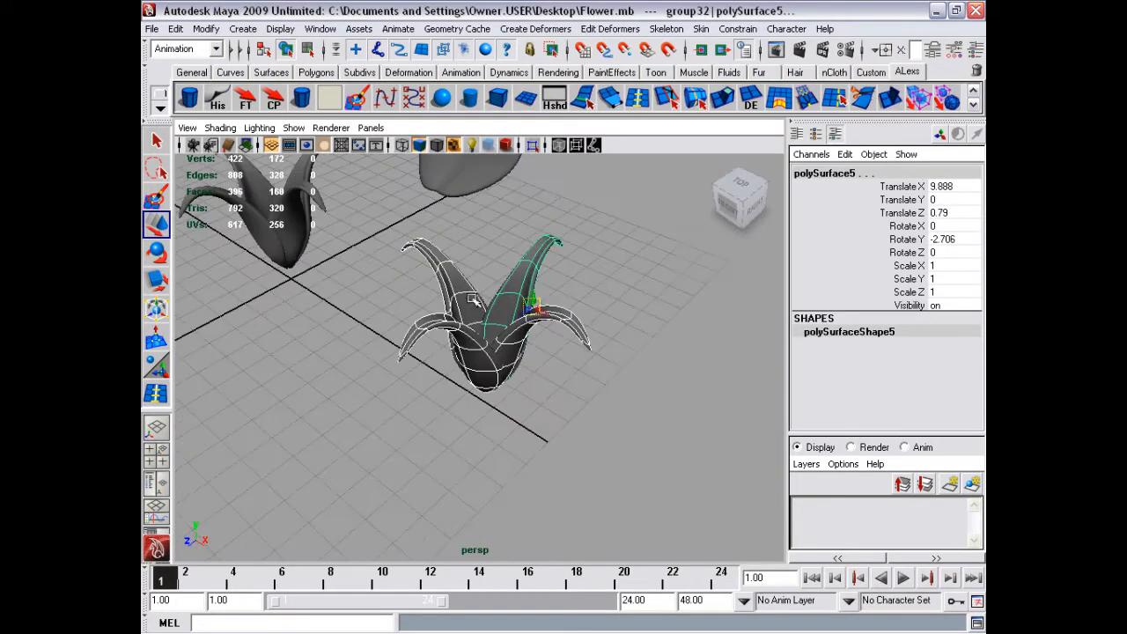
{"action": "left_click", "coordinate": [538, 29]}
{"action": "left_click", "coordinate": [662, 154]}
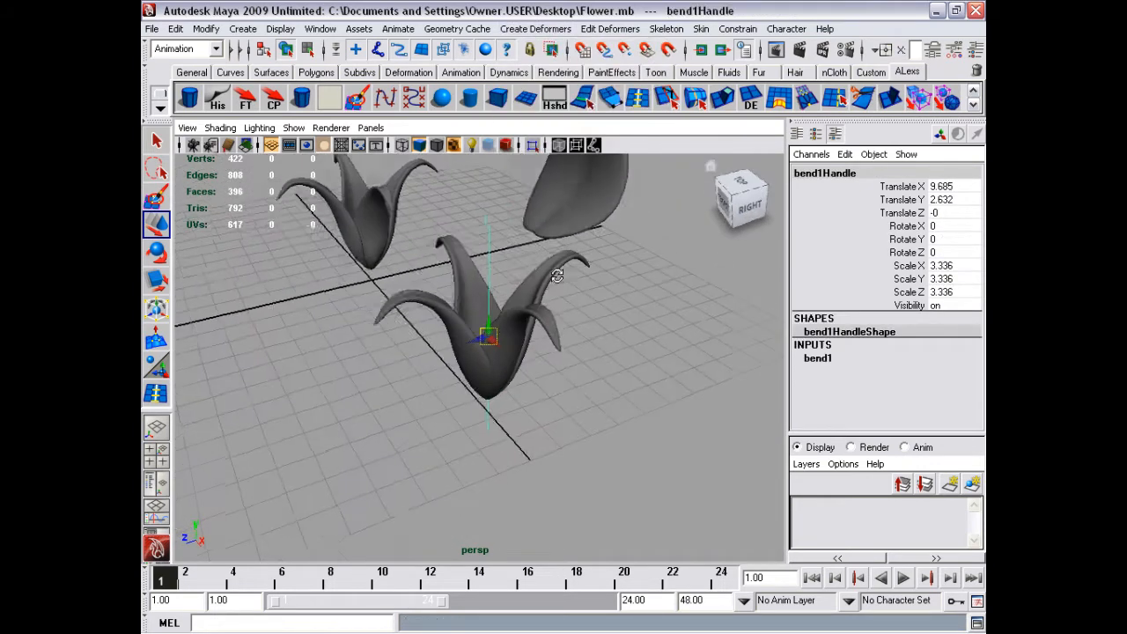
{"action": "mouse_move", "coordinate": [684, 161]}
{"action": "left_mouse_down", "text": "alt"}
{"action": "mouse_move", "coordinate": [558, 276]}
{"action": "mouse_move", "coordinate": [555, 248]}
{"action": "left_mouse_up", "text": "alt"}
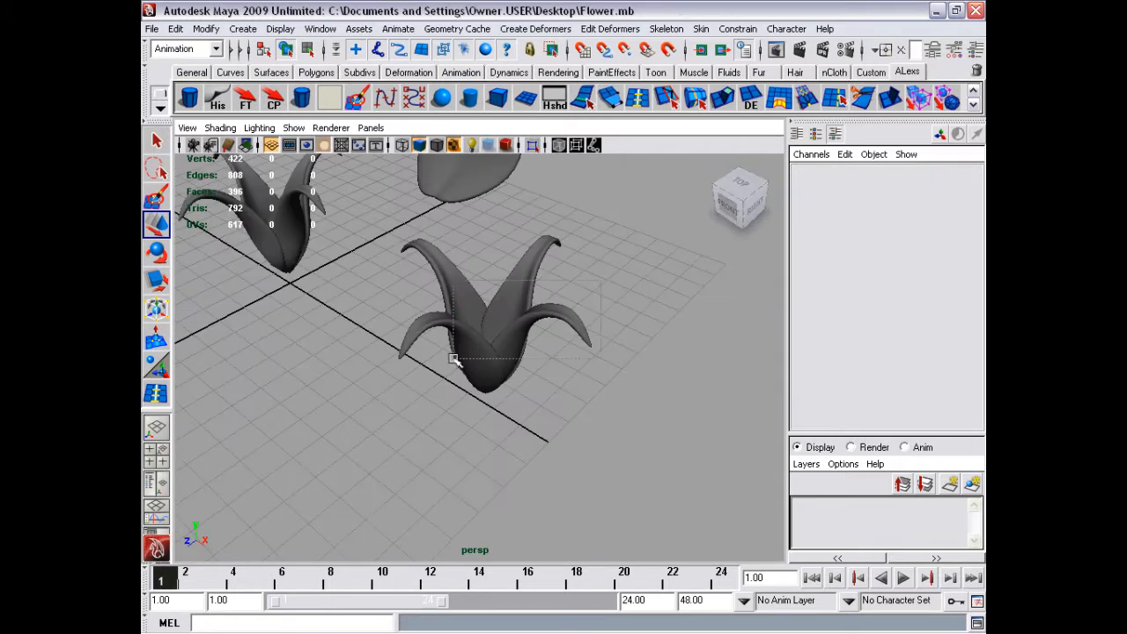
{"action": "left_click", "coordinate": [555, 248]}
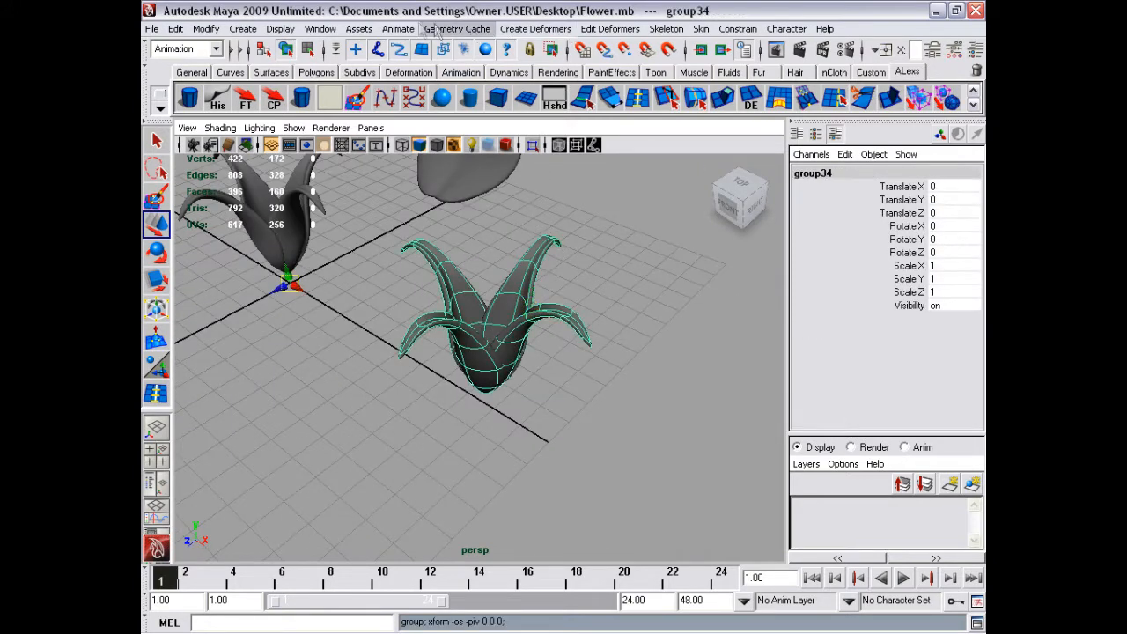
{"action": "left_click", "coordinate": [398, 28]}
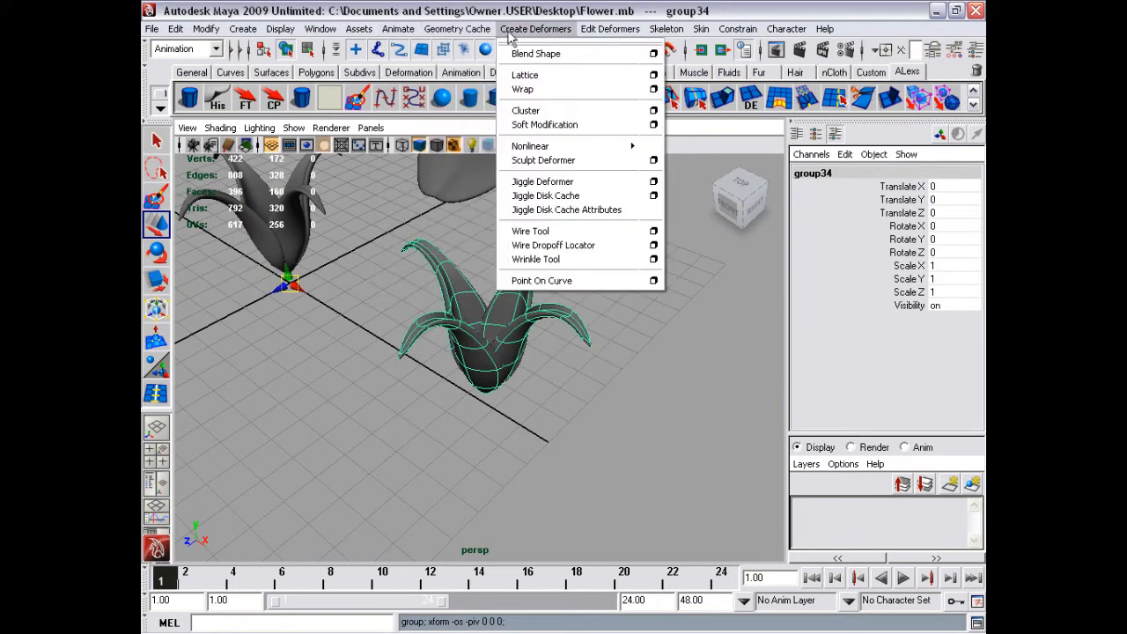
{"action": "left_click", "coordinate": [526, 75]}
Frame the lattice and try the marking menus on the flower and cage
{"action": "left_click_drag", "start_coordinate": [573, 219], "coordinate": [391, 264], "text": "alt"}
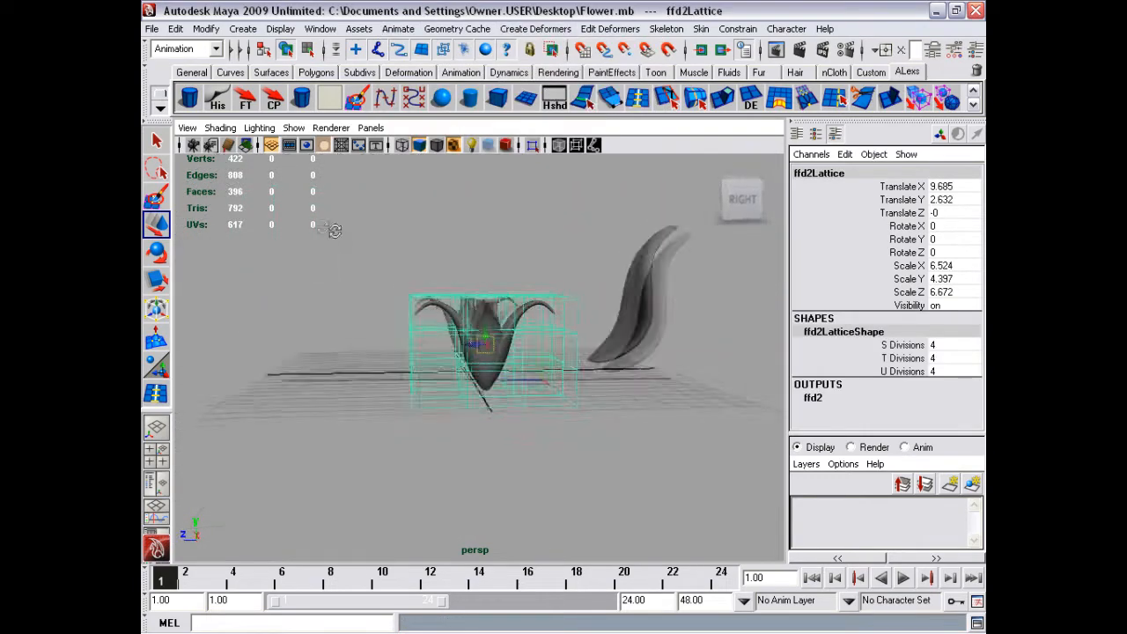
{"action": "key", "text": "f"}
{"action": "right_click_drag", "start_coordinate": [486, 326], "coordinate": [493, 319], "text": "alt"}
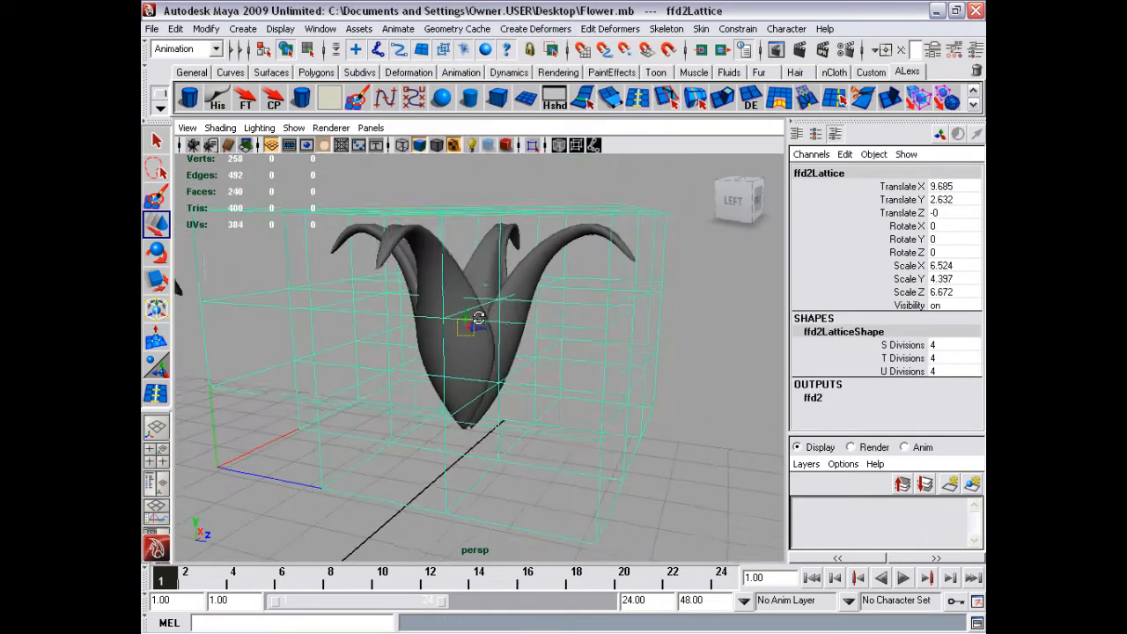
{"action": "mouse_move", "coordinate": [493, 320]}
{"action": "left_mouse_down", "text": "alt"}
{"action": "mouse_move", "coordinate": [503, 294]}
{"action": "mouse_move", "coordinate": [509, 312]}
{"action": "left_mouse_up", "text": "alt"}
{"action": "right_click", "coordinate": [511, 308]}
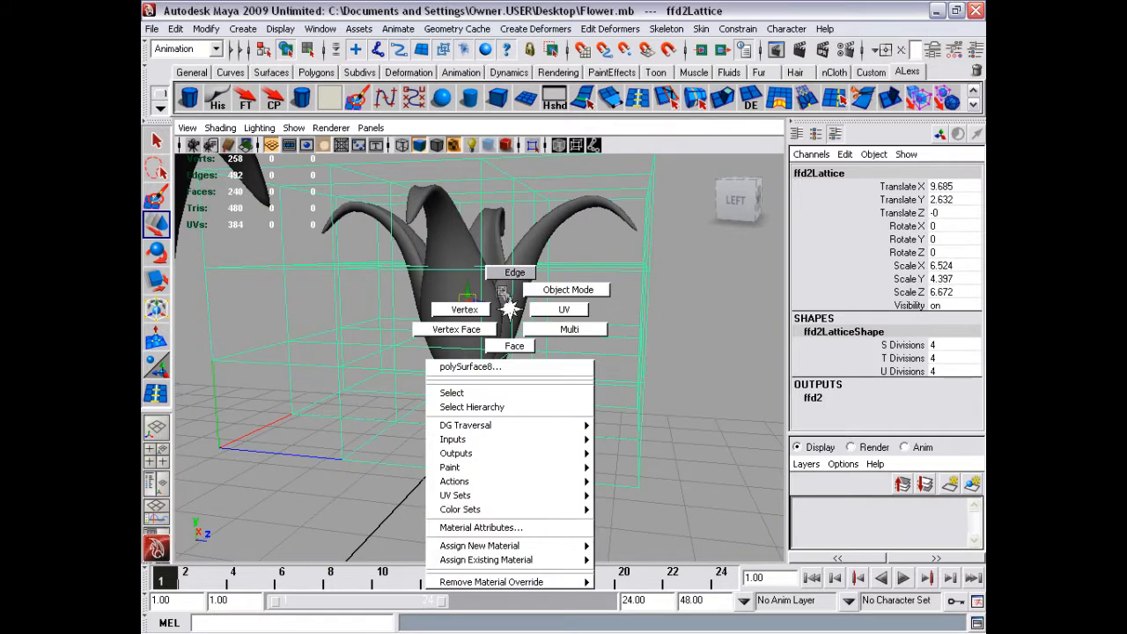
{"action": "left_click", "coordinate": [484, 305]}
{"action": "right_click", "coordinate": [643, 299]}
{"action": "left_click", "coordinate": [628, 266]}
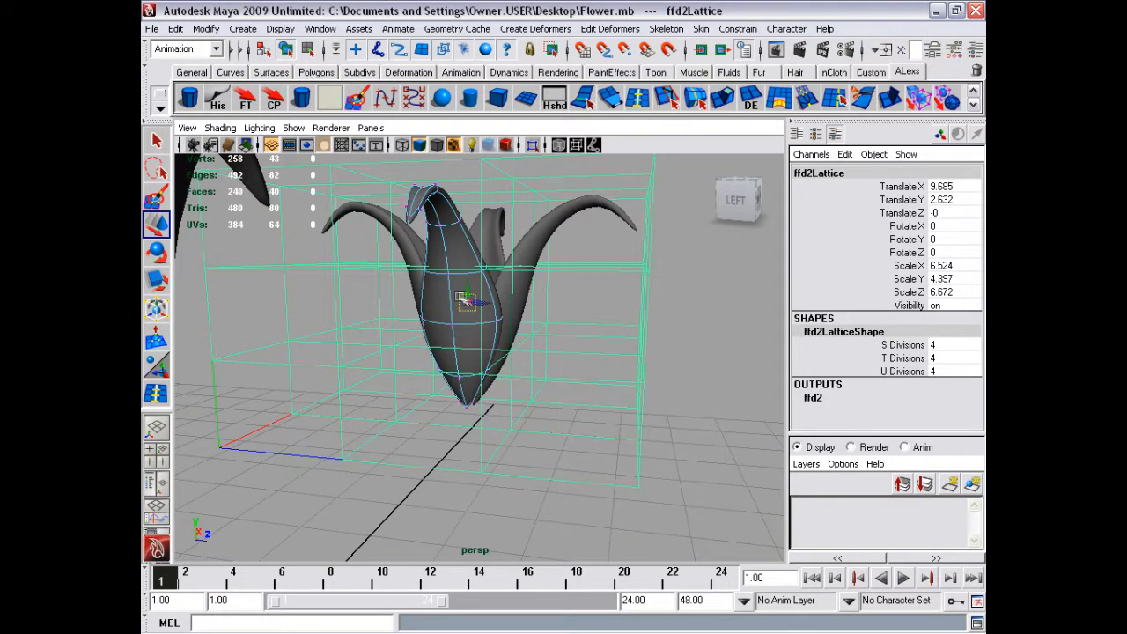
{"action": "right_click", "coordinate": [457, 294]}
{"action": "left_click", "coordinate": [493, 280]}
Select the lattice cage and switch it to Lattice Point editing
{"action": "right_click", "coordinate": [444, 291]}
{"action": "left_click", "coordinate": [493, 263]}
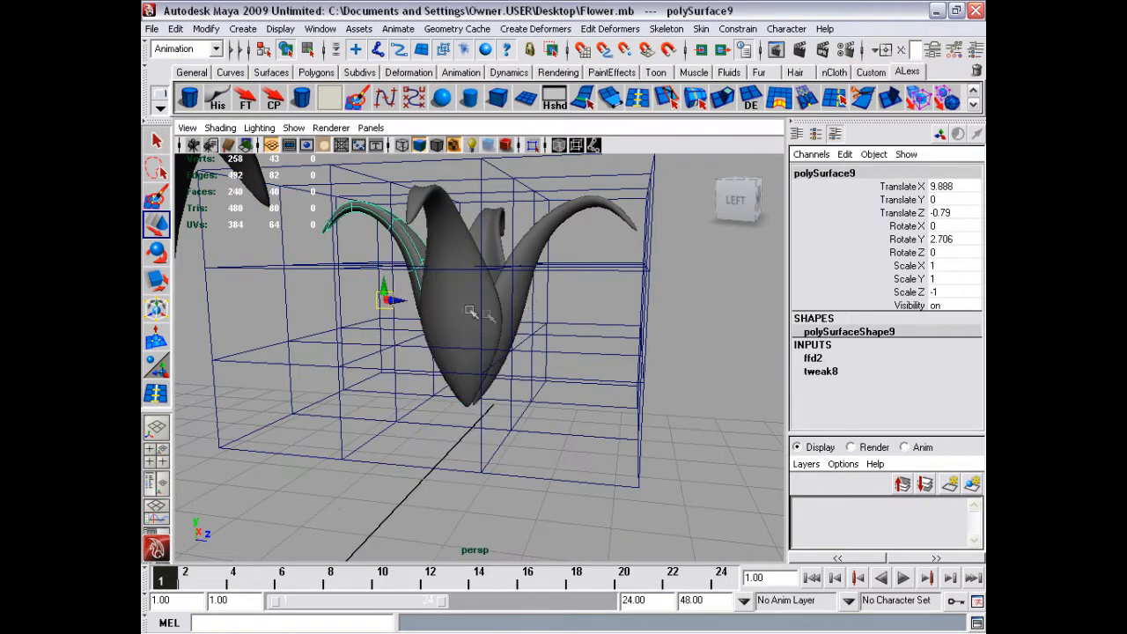
{"action": "right_click", "coordinate": [608, 291]}
{"action": "left_click", "coordinate": [607, 240]}
{"action": "left_click", "coordinate": [606, 264]}
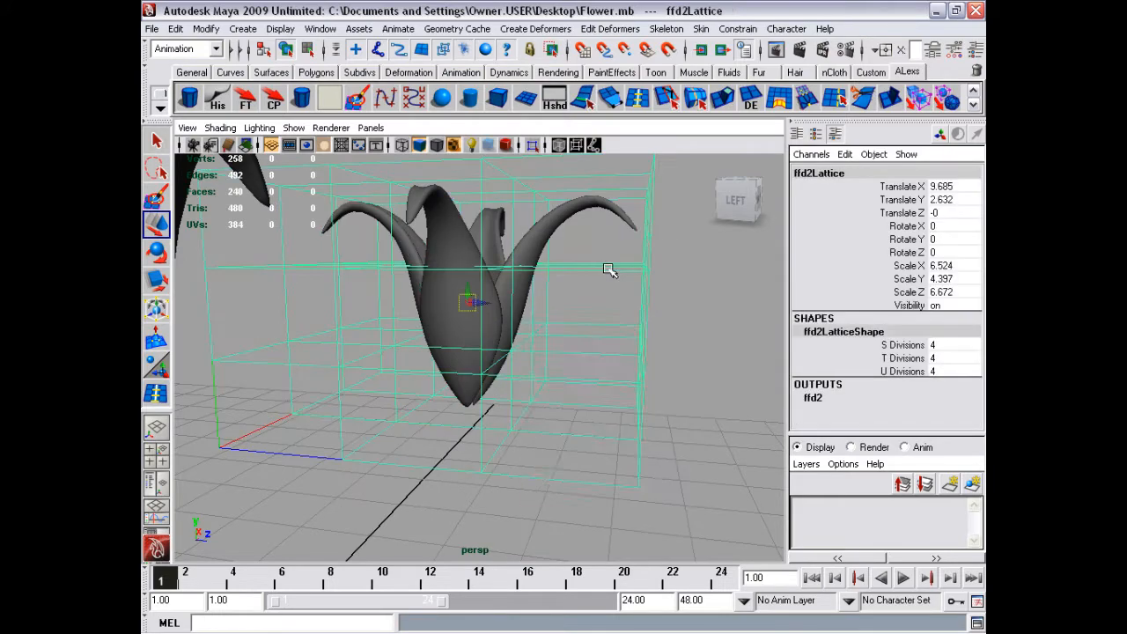
{"action": "right_click", "coordinate": [606, 264]}
{"action": "left_click", "coordinate": [607, 233]}
Undo a lattice scaling and lower the middle lattice row to narrow the bud
{"action": "mouse_move", "coordinate": [606, 264]}
{"action": "left_mouse_down", "text": "alt"}
{"action": "mouse_move", "coordinate": [557, 324]}
{"action": "mouse_move", "coordinate": [356, 366]}
{"action": "mouse_move", "coordinate": [415, 315]}
{"action": "mouse_move", "coordinate": [284, 344]}
{"action": "mouse_move", "coordinate": [547, 357]}
{"action": "left_mouse_up", "text": "alt"}
{"action": "left_click", "coordinate": [336, 358], "text": "ctrl"}
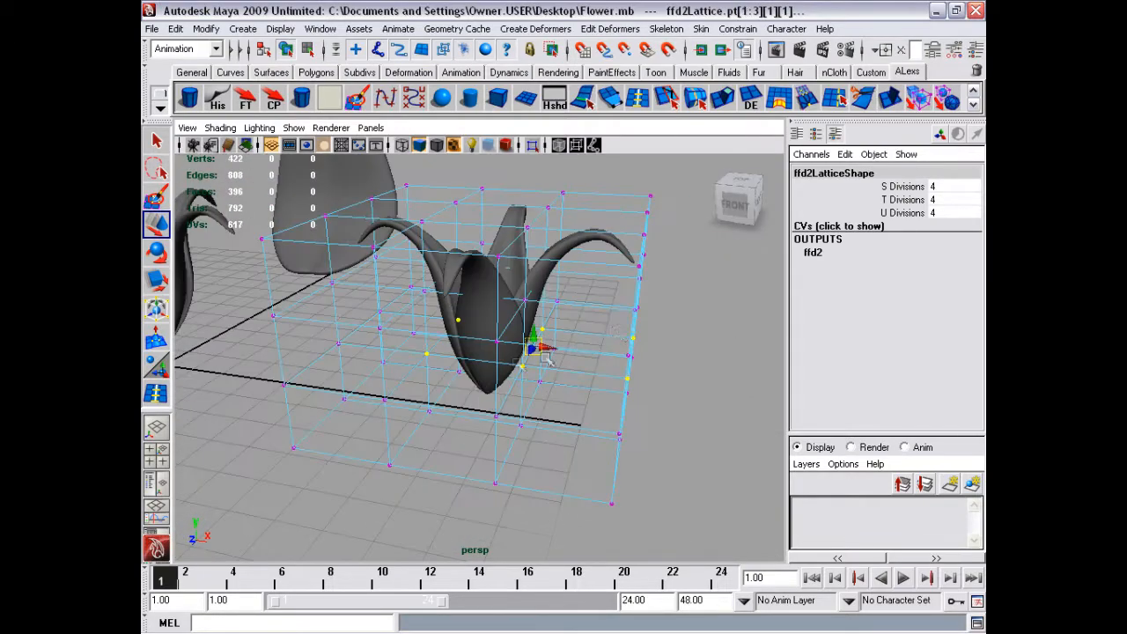
{"action": "mouse_move", "coordinate": [578, 410]}
{"action": "left_mouse_down", "text": "alt"}
{"action": "mouse_move", "coordinate": [453, 352]}
{"action": "mouse_move", "coordinate": [461, 343]}
{"action": "mouse_move", "coordinate": [440, 327]}
{"action": "left_mouse_up", "text": "alt"}
{"action": "key", "text": "ctrl+z"}
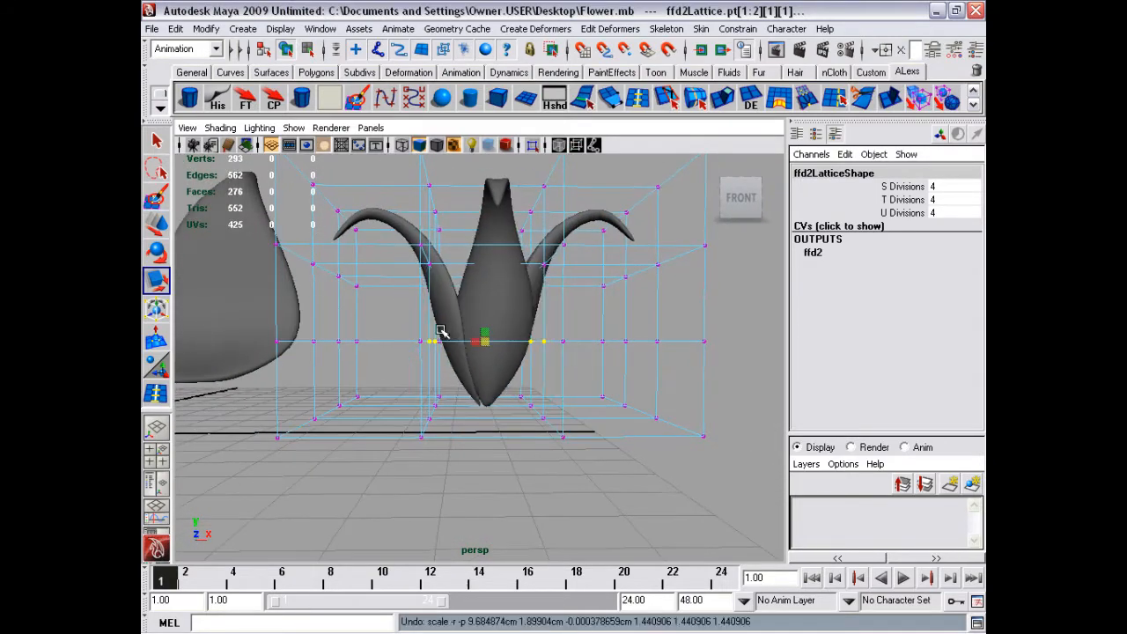
{"action": "mouse_move", "coordinate": [509, 388]}
{"action": "left_mouse_down", "text": "alt"}
{"action": "mouse_move", "coordinate": [535, 414]}
{"action": "mouse_move", "coordinate": [533, 386]}
{"action": "left_mouse_up", "text": "alt"}
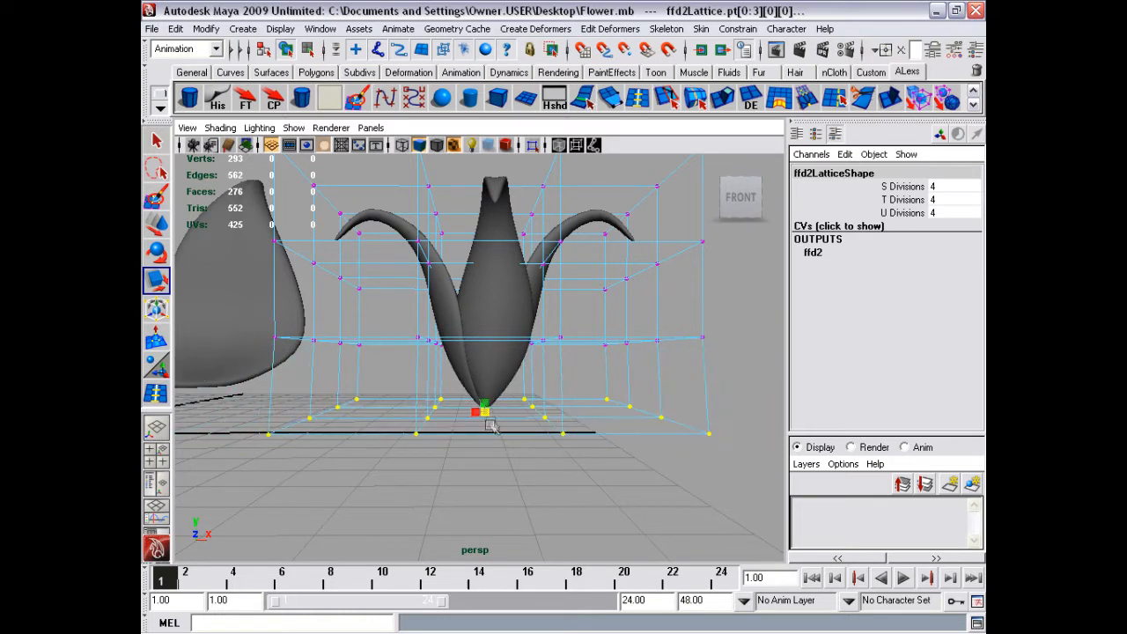
{"action": "left_click_drag", "start_coordinate": [491, 425], "coordinate": [515, 401], "text": "alt"}
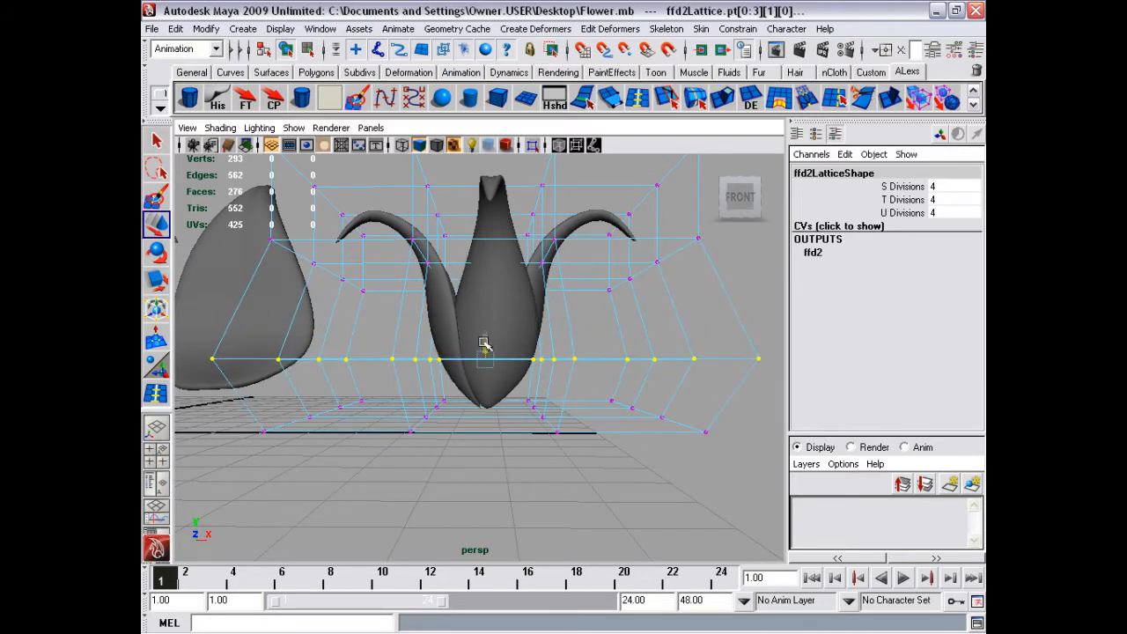
{"action": "left_click_drag", "start_coordinate": [483, 325], "coordinate": [431, 357], "text": "alt"}
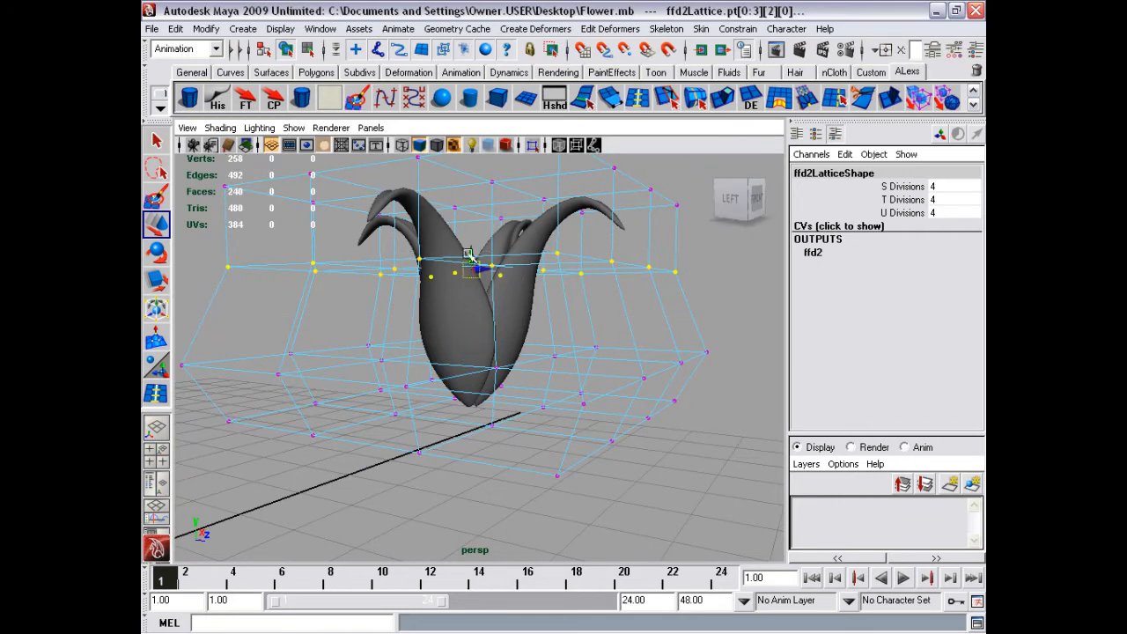
{"action": "left_click_drag", "start_coordinate": [468, 256], "coordinate": [469, 267]}
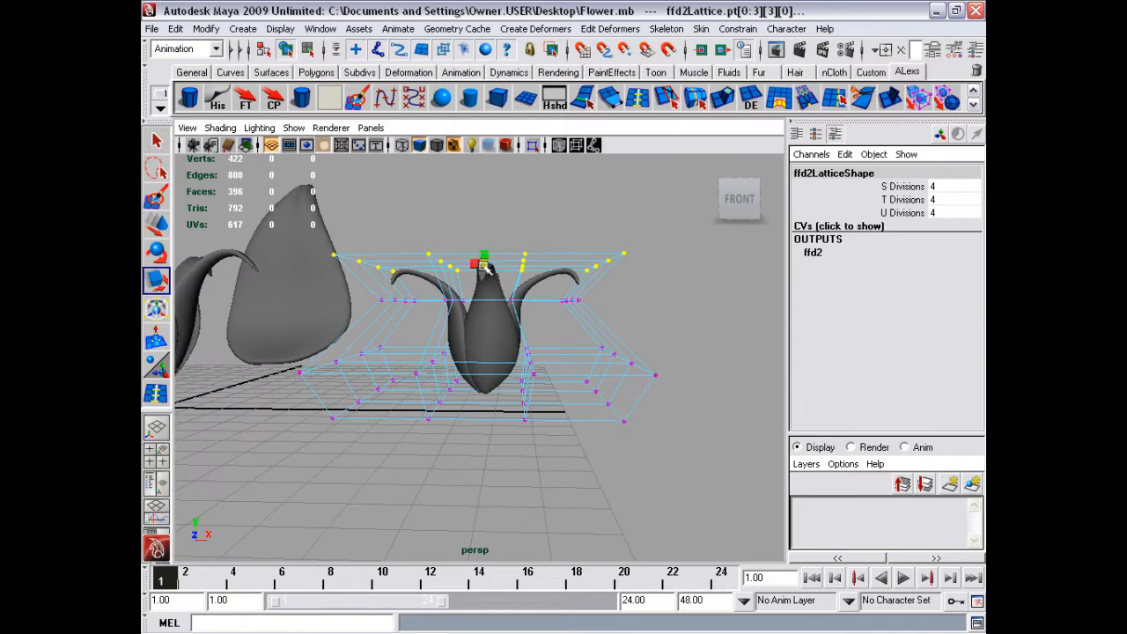
Orbit around the bud to check its rounder, narrower shape
{"action": "right_click_drag", "start_coordinate": [427, 261], "coordinate": [548, 264], "text": "alt"}
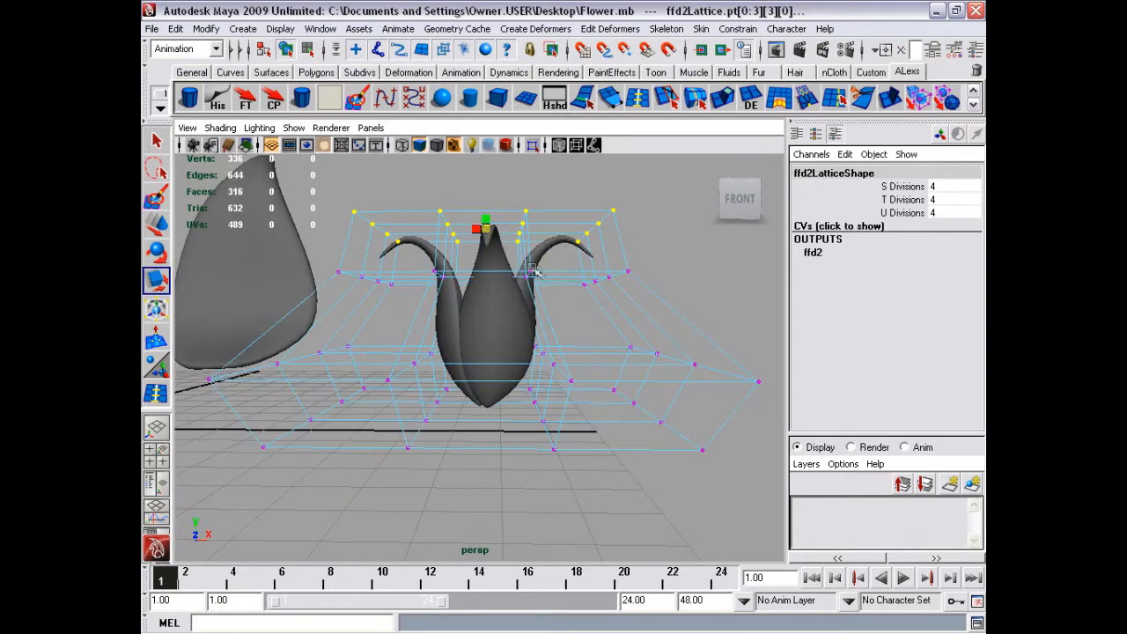
{"action": "left_click_drag", "start_coordinate": [415, 293], "coordinate": [616, 282], "text": "alt"}
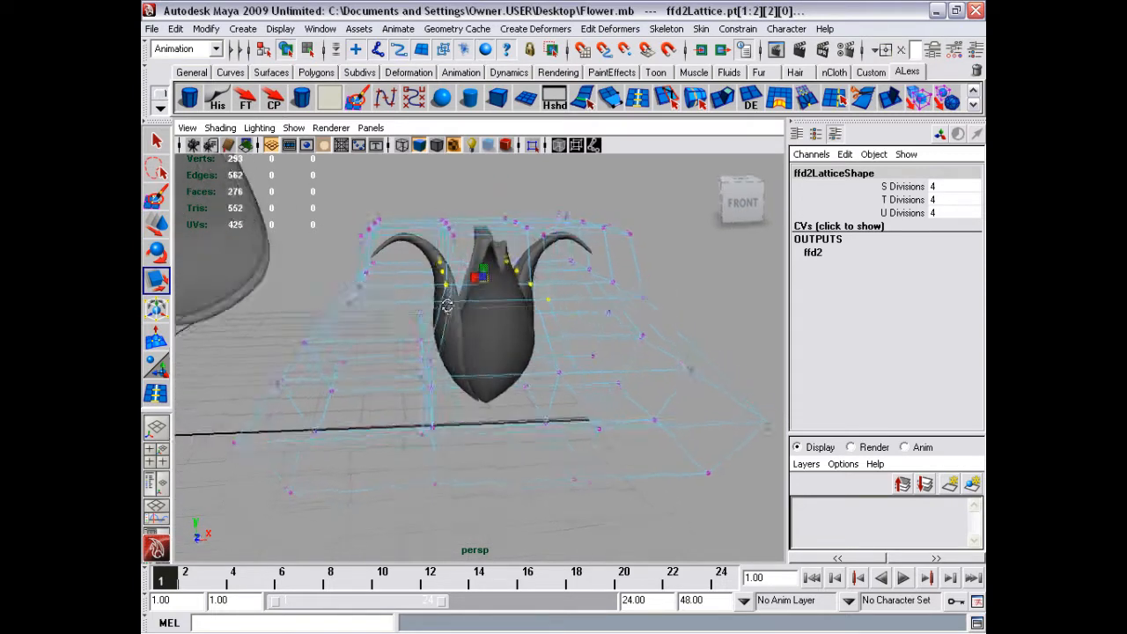
{"action": "left_click_drag", "start_coordinate": [535, 348], "coordinate": [398, 260], "text": "alt"}
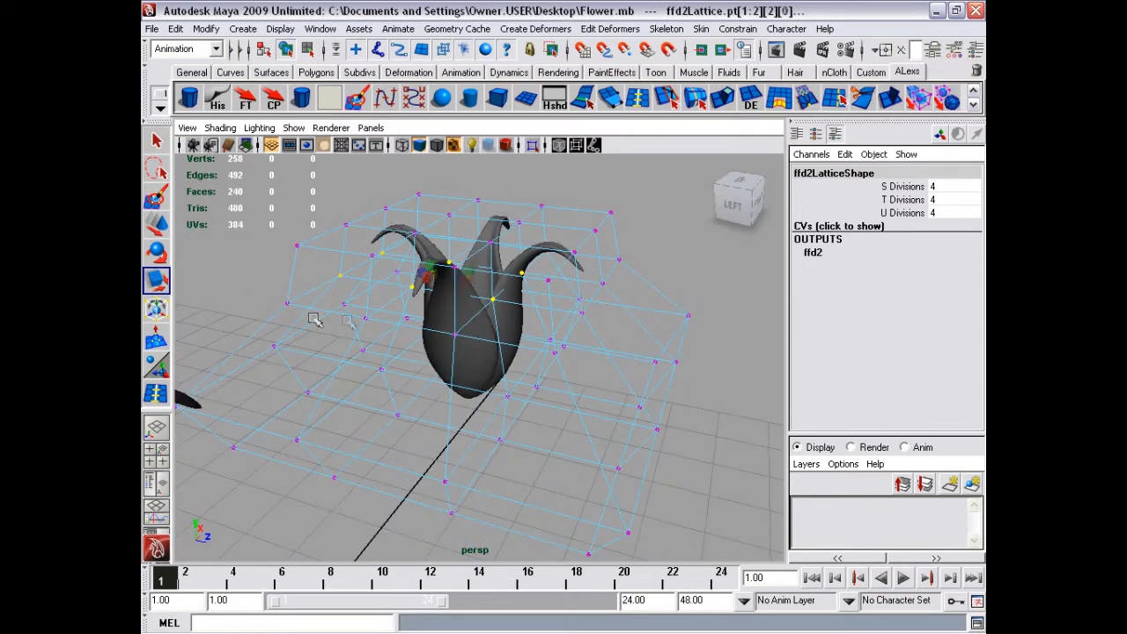
{"action": "mouse_move", "coordinate": [314, 320]}
{"action": "left_mouse_down", "text": "alt"}
{"action": "mouse_move", "coordinate": [475, 264]}
{"action": "mouse_move", "coordinate": [486, 295]}
{"action": "mouse_move", "coordinate": [511, 288]}
{"action": "mouse_move", "coordinate": [464, 270]}
{"action": "left_mouse_up", "text": "alt"}
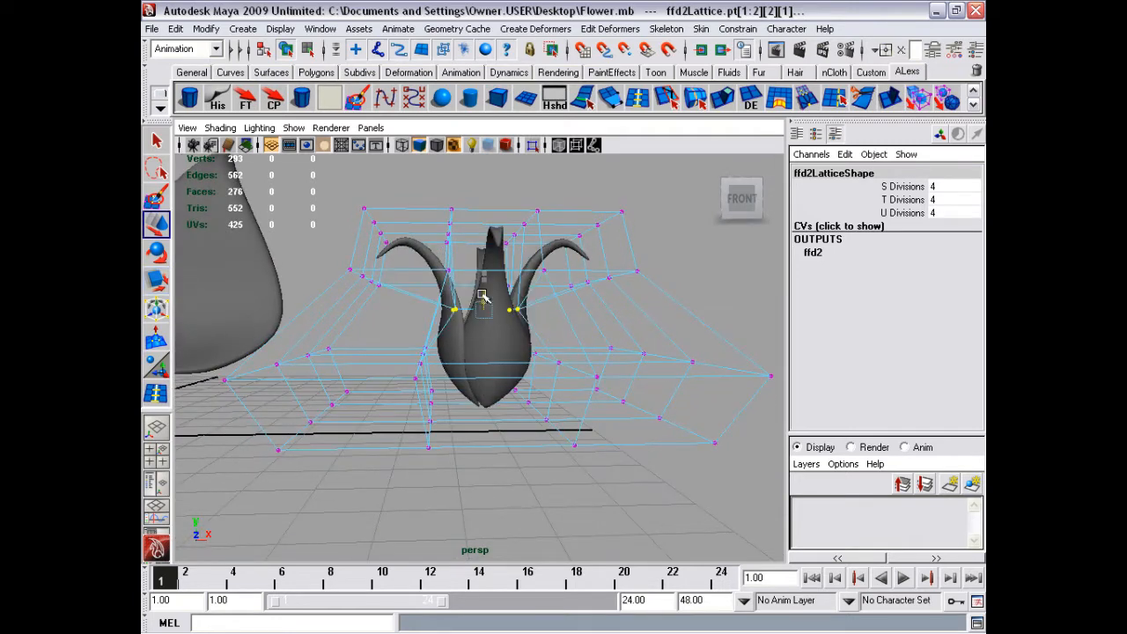
{"action": "left_click_drag", "start_coordinate": [482, 302], "coordinate": [495, 304], "text": "alt"}
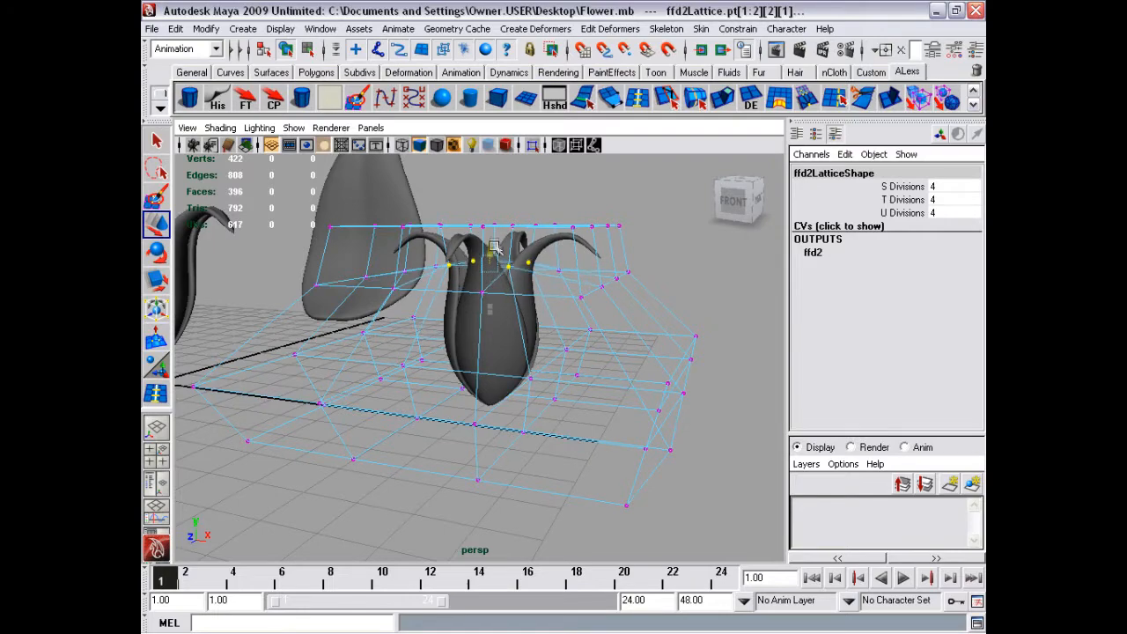
{"action": "left_click_drag", "start_coordinate": [495, 249], "coordinate": [564, 249], "text": "alt"}
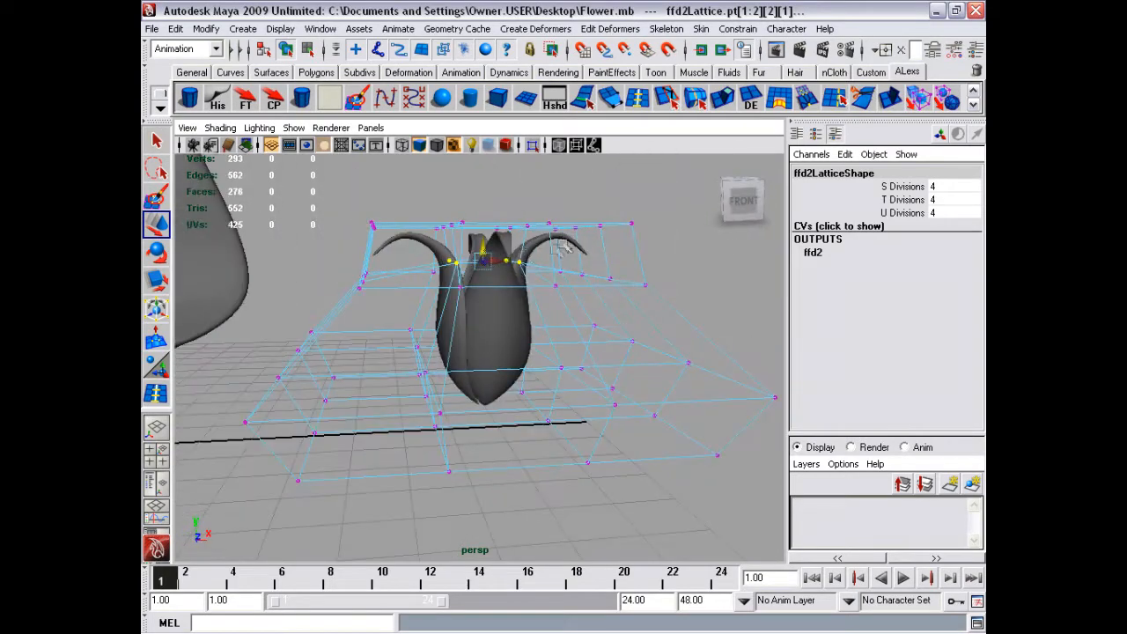
{"action": "mouse_move", "coordinate": [482, 255]}
{"action": "left_mouse_down", "text": "alt"}
{"action": "mouse_move", "coordinate": [478, 244]}
{"action": "mouse_move", "coordinate": [483, 294]}
{"action": "mouse_move", "coordinate": [458, 308]}
{"action": "mouse_move", "coordinate": [488, 307]}
{"action": "mouse_move", "coordinate": [465, 313]}
{"action": "left_mouse_up", "text": "alt"}
Group and duplicate the deformed bud, moving the copy about 5.6 units along X
{"action": "left_click", "coordinate": [465, 313]}
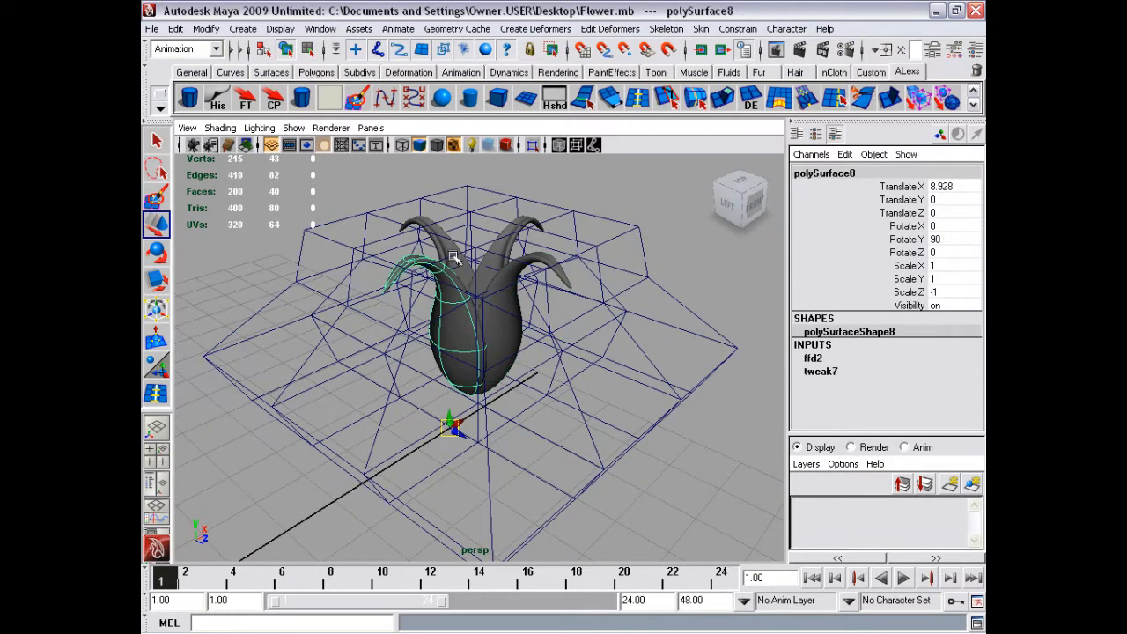
{"action": "left_click_drag", "start_coordinate": [453, 256], "coordinate": [400, 233], "text": "alt"}
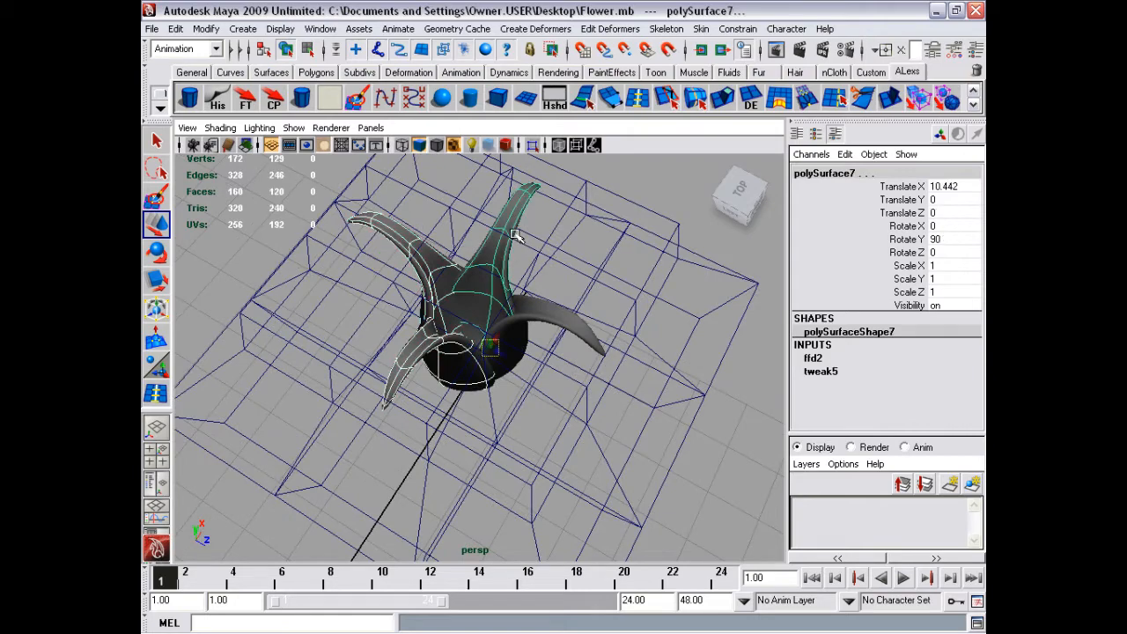
{"action": "left_click_drag", "start_coordinate": [543, 318], "coordinate": [493, 325], "text": "alt"}
{"action": "right_click_drag", "start_coordinate": [493, 326], "coordinate": [423, 330], "text": "alt"}
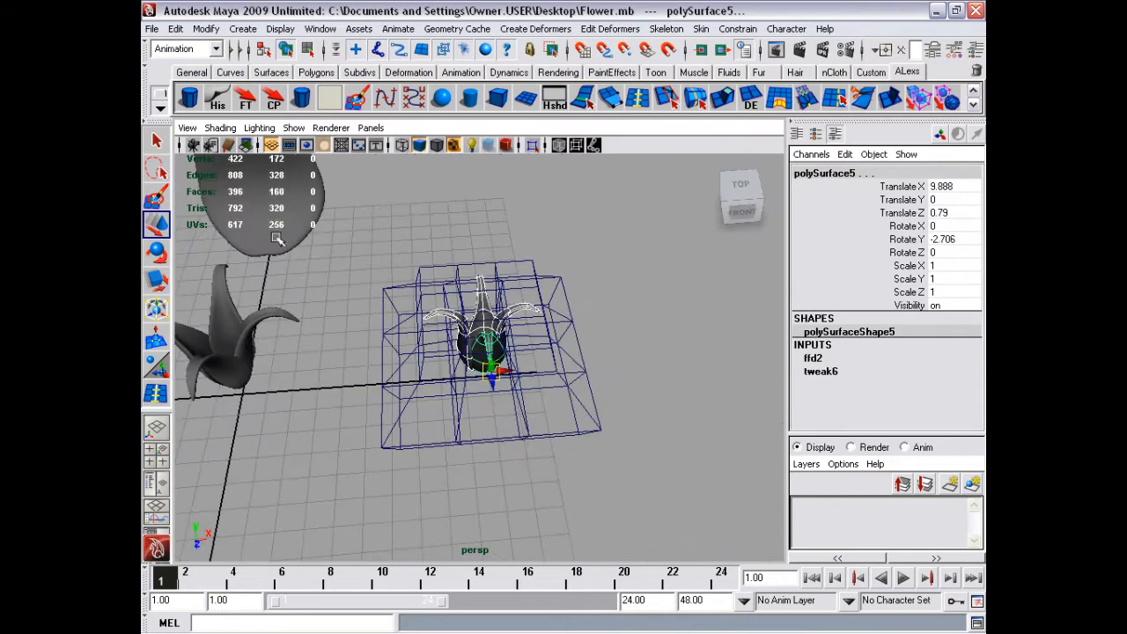
{"action": "key", "text": "Up"}
{"action": "left_click_drag", "start_coordinate": [423, 330], "coordinate": [369, 332], "text": "alt"}
{"action": "mouse_move", "coordinate": [446, 353]}
{"action": "left_mouse_down", "text": "alt"}
{"action": "mouse_move", "coordinate": [359, 380]}
{"action": "mouse_move", "coordinate": [379, 313]}
{"action": "left_mouse_up", "text": "alt"}
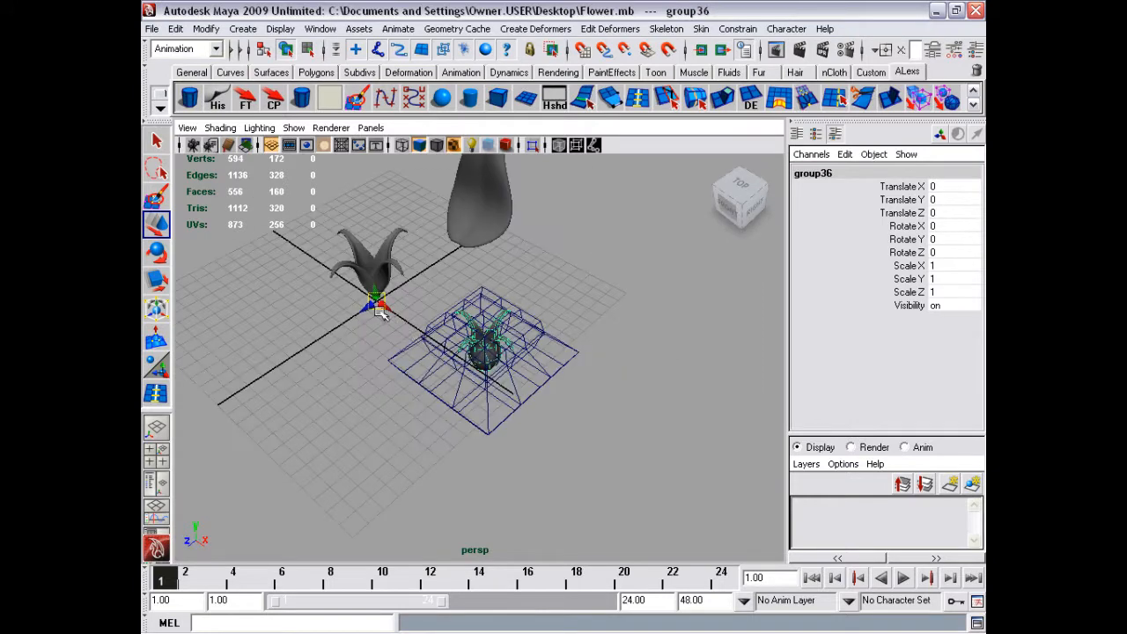
{"action": "left_click_drag", "start_coordinate": [344, 269], "coordinate": [348, 268]}
{"action": "left_click_drag", "start_coordinate": [348, 269], "coordinate": [376, 269], "text": "alt"}
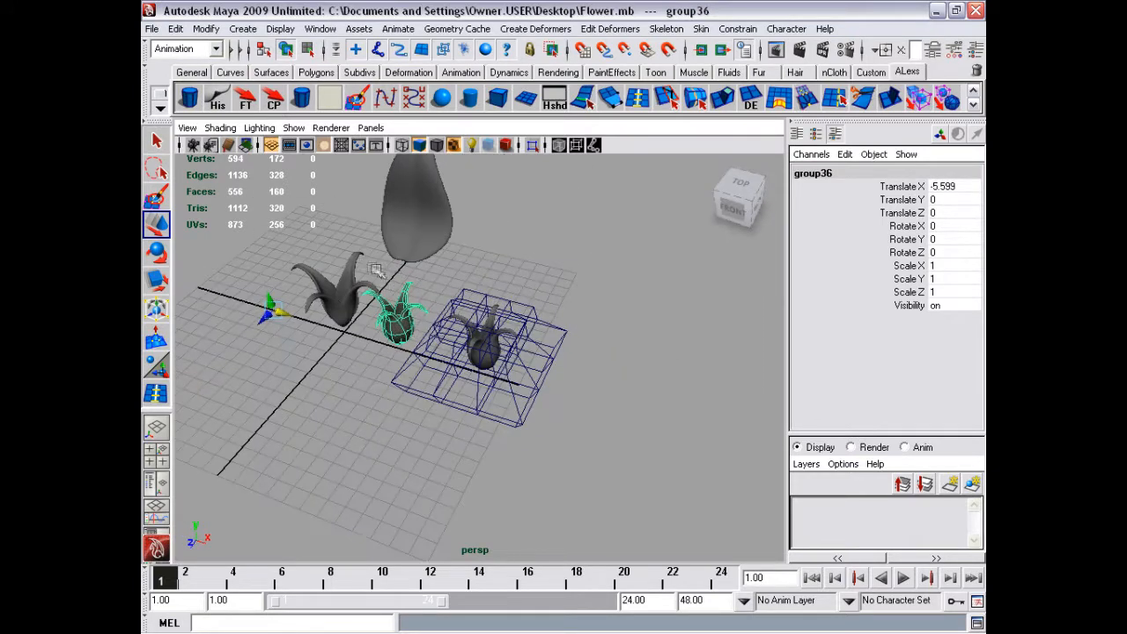
Delete the lattice cage together with its deformed flower
{"action": "left_click", "coordinate": [310, 327]}
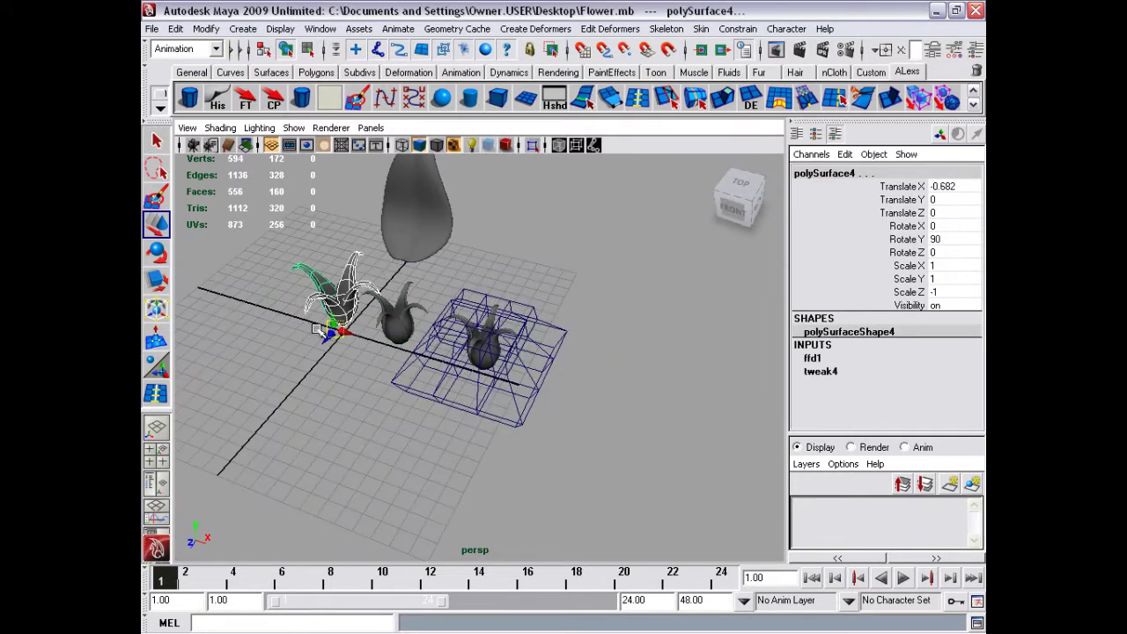
{"action": "left_click", "coordinate": [449, 398]}
{"action": "key", "text": "Delete"}
Frame the middle flower, then delete the original wide left flower
{"action": "left_click", "coordinate": [398, 324]}
{"action": "key", "text": "f"}
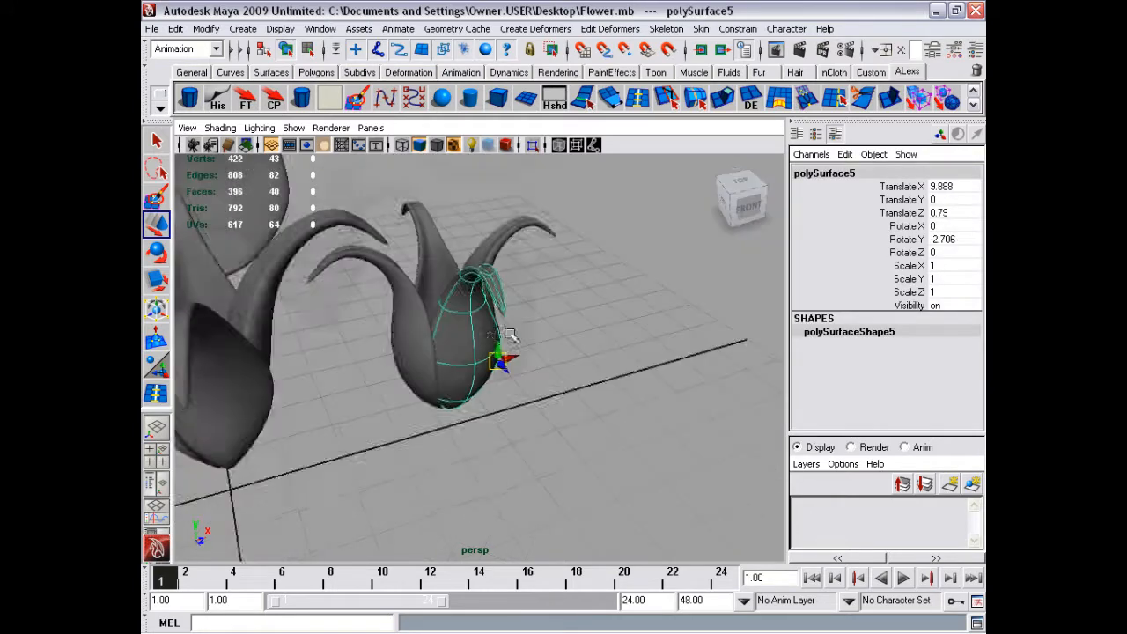
{"action": "right_click_drag", "start_coordinate": [509, 335], "coordinate": [311, 349], "text": "alt"}
{"action": "mouse_move", "coordinate": [407, 378]}
{"action": "left_mouse_down", "text": "alt"}
{"action": "mouse_move", "coordinate": [441, 378]}
{"action": "mouse_move", "coordinate": [286, 368]}
{"action": "mouse_move", "coordinate": [283, 388]}
{"action": "left_mouse_up", "text": "alt"}
{"action": "left_click", "coordinate": [440, 379]}
{"action": "right_click_drag", "start_coordinate": [282, 387], "coordinate": [498, 349], "text": "alt"}
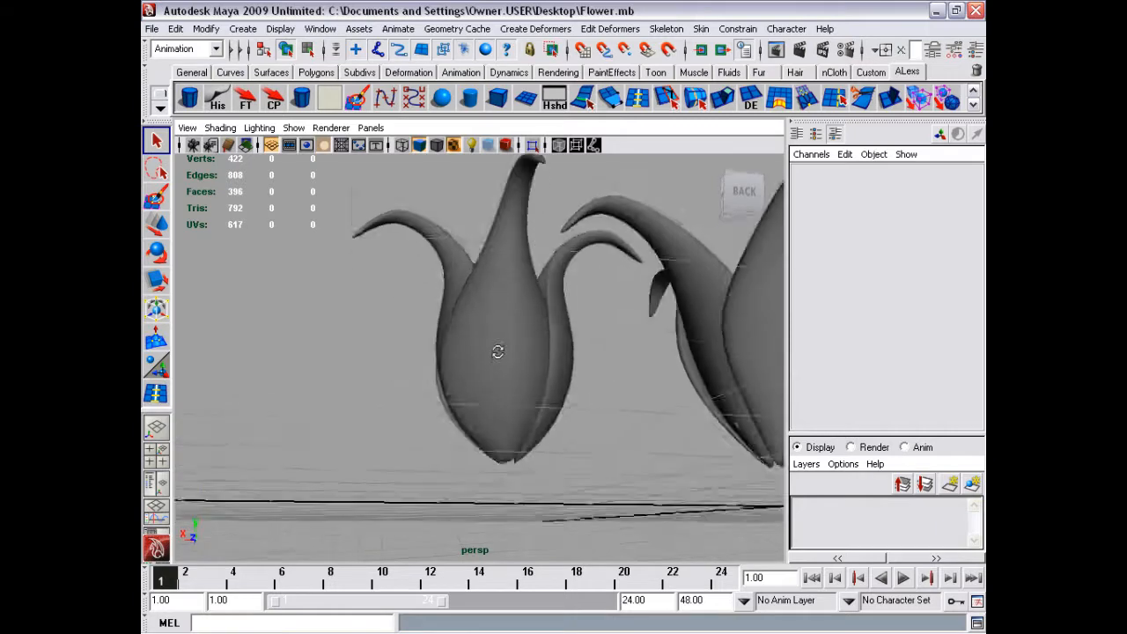
{"action": "mouse_move", "coordinate": [498, 349]}
{"action": "left_mouse_down", "text": "alt"}
{"action": "mouse_move", "coordinate": [798, 399]}
{"action": "mouse_move", "coordinate": [546, 370]}
{"action": "left_mouse_up", "text": "alt"}
{"action": "right_click_drag", "start_coordinate": [546, 370], "coordinate": [440, 361], "text": "alt"}
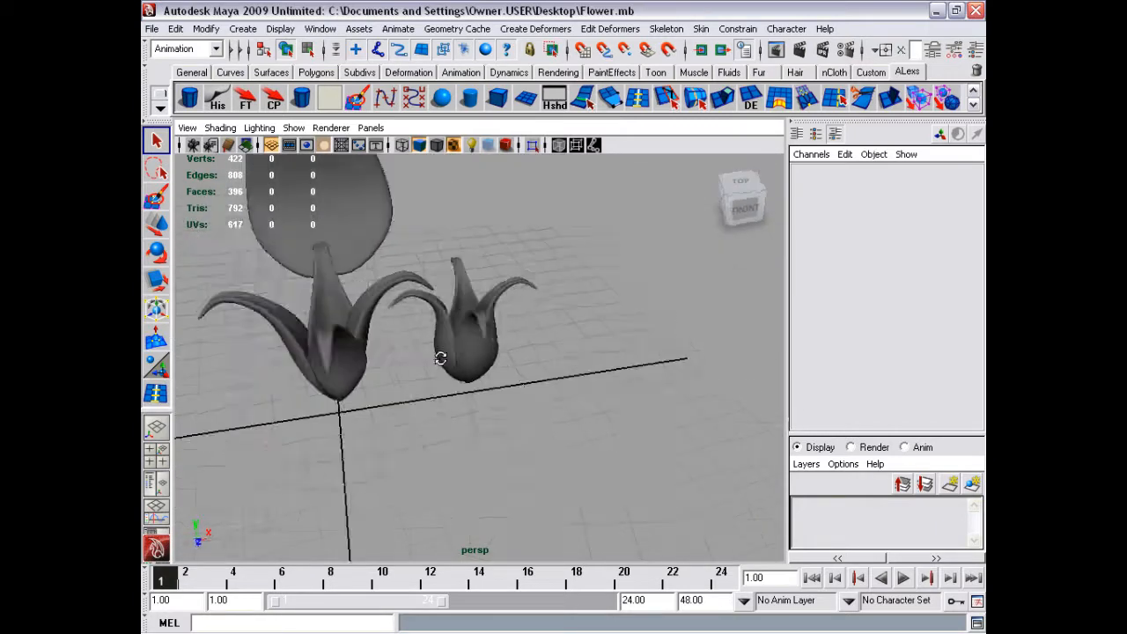
{"action": "left_click_drag", "start_coordinate": [441, 360], "coordinate": [399, 338], "text": "alt"}
{"action": "right_click_drag", "start_coordinate": [399, 338], "coordinate": [407, 364], "text": "alt"}
{"action": "left_click", "coordinate": [295, 278]}
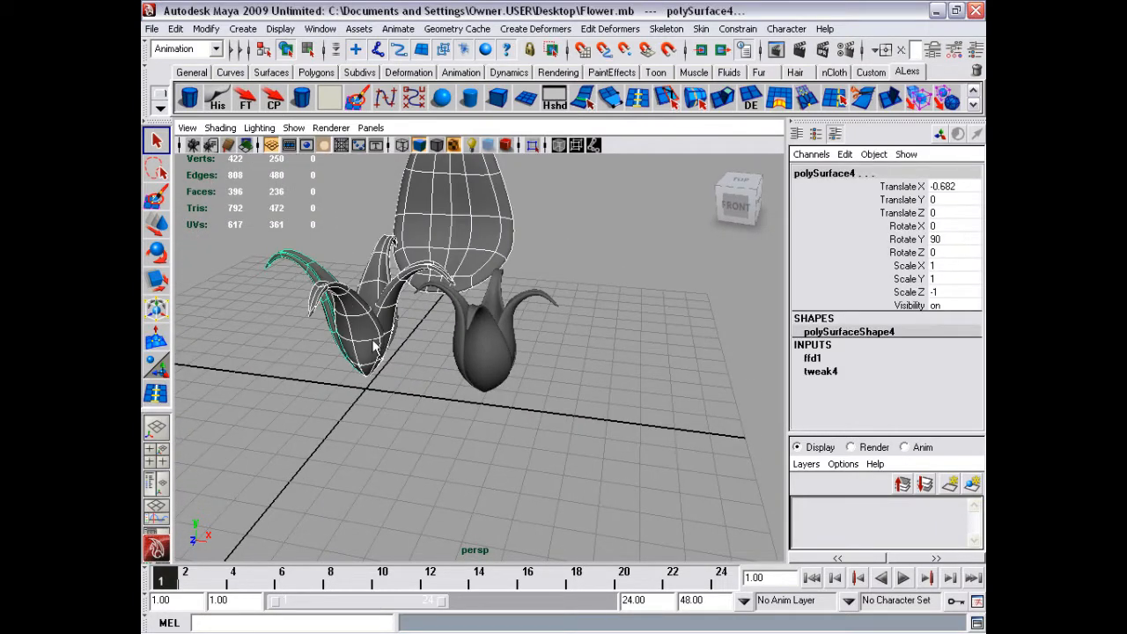
{"action": "key", "text": "Delete"}
Select a base vertex on bud petal polySurface5 with the Move tool ready
{"action": "mouse_move", "coordinate": [516, 370]}
{"action": "left_mouse_down", "text": "alt"}
{"action": "mouse_move", "coordinate": [488, 399]}
{"action": "mouse_move", "coordinate": [327, 365]}
{"action": "mouse_move", "coordinate": [385, 402]}
{"action": "mouse_move", "coordinate": [394, 440]}
{"action": "mouse_move", "coordinate": [510, 395]}
{"action": "mouse_move", "coordinate": [634, 378]}
{"action": "mouse_move", "coordinate": [368, 351]}
{"action": "mouse_move", "coordinate": [410, 398]}
{"action": "mouse_move", "coordinate": [395, 384]}
{"action": "left_mouse_up", "text": "alt"}
{"action": "left_click", "coordinate": [572, 373]}
{"action": "key", "text": "F8"}
{"action": "left_click", "coordinate": [395, 384]}
{"action": "key", "text": "w"}
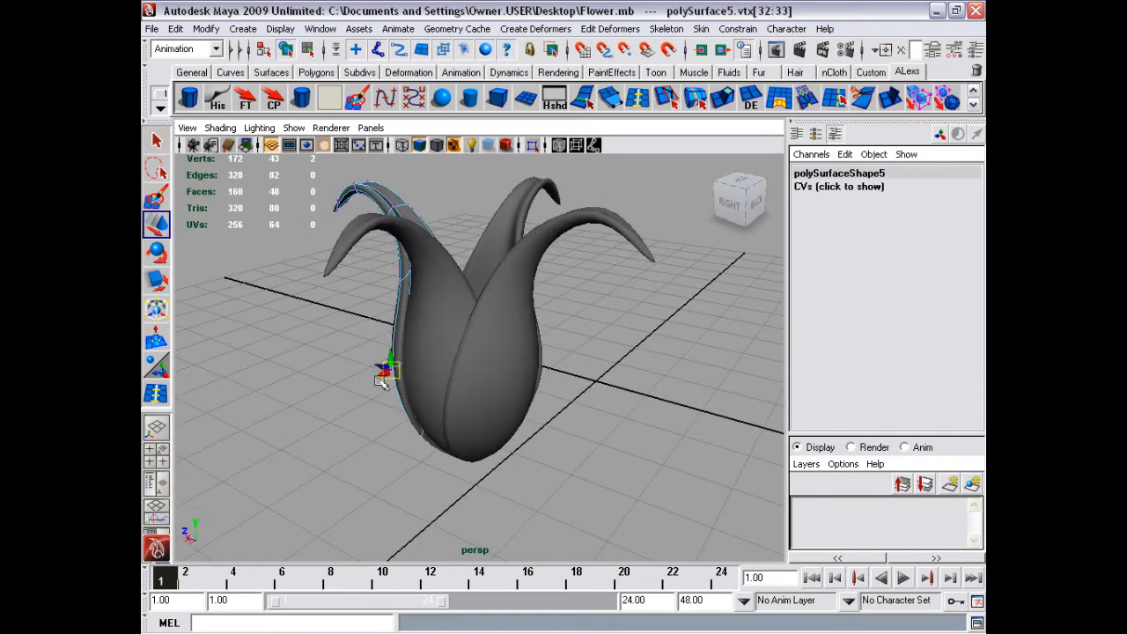